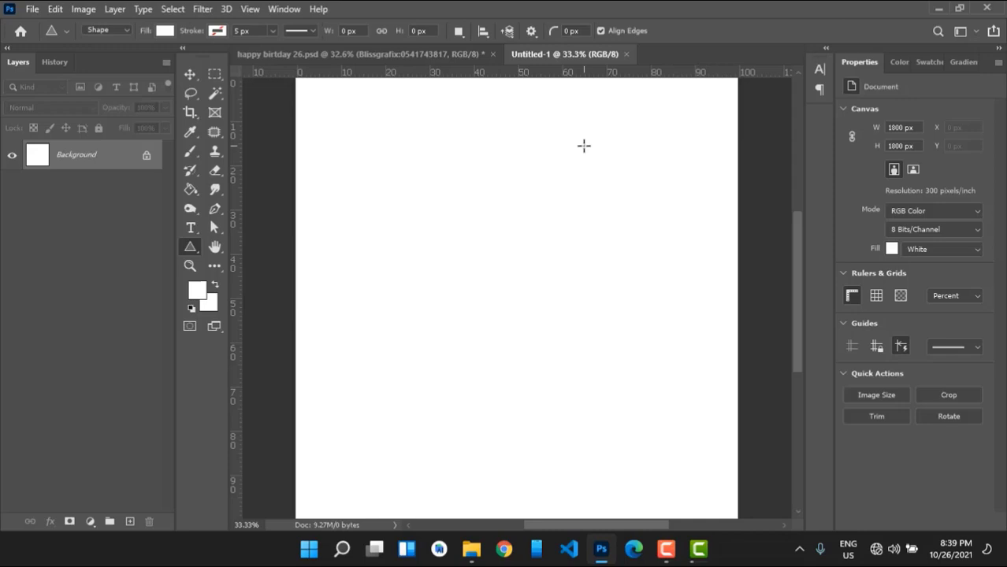
Draw a large 1088 × 1088 px triangle on the right side of the canvas.
left_click_drag(500, 284, 750, 419)
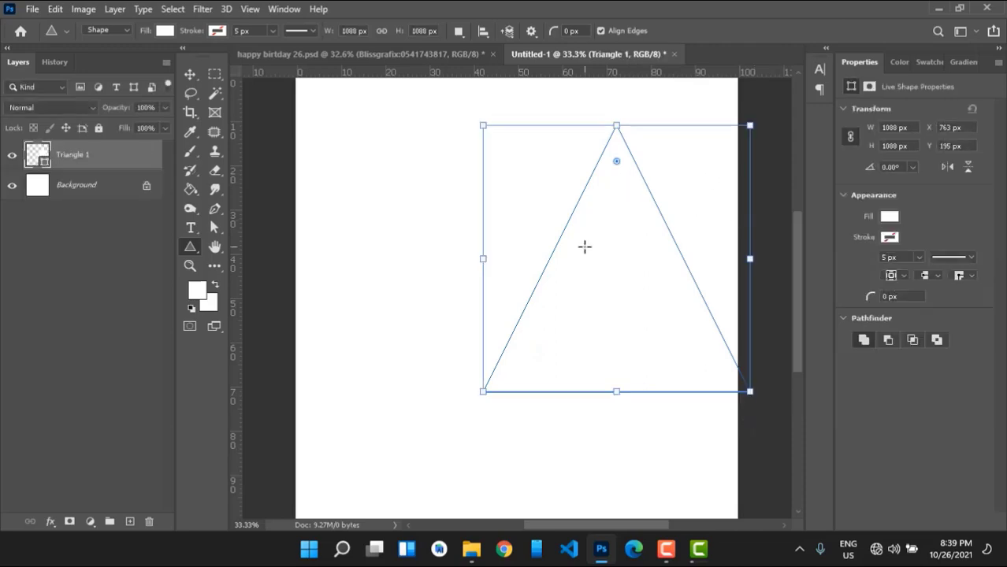
left_click(889, 219)
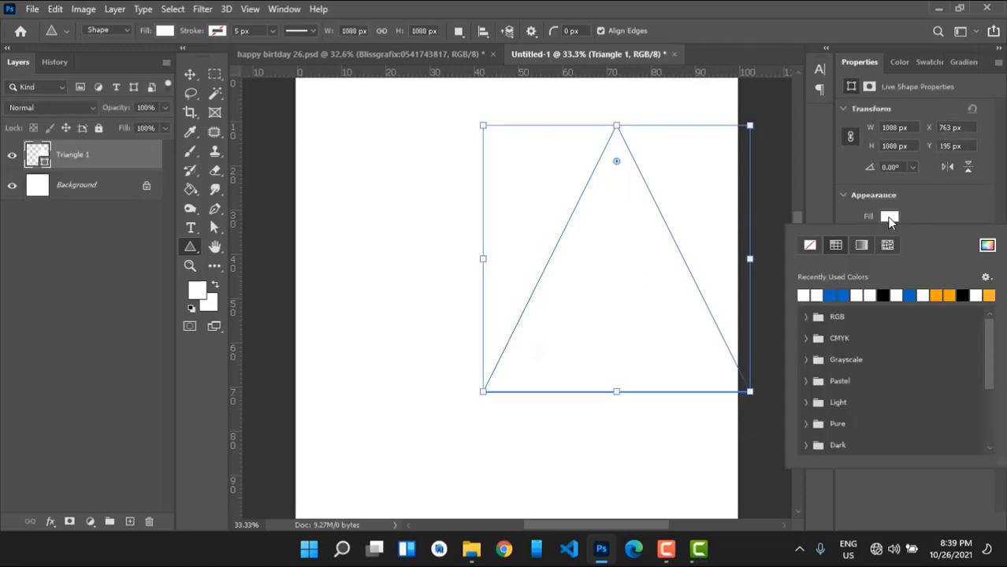
Fill the triangle with dark navy blue #03146b from the Color Picker.
left_click(988, 246)
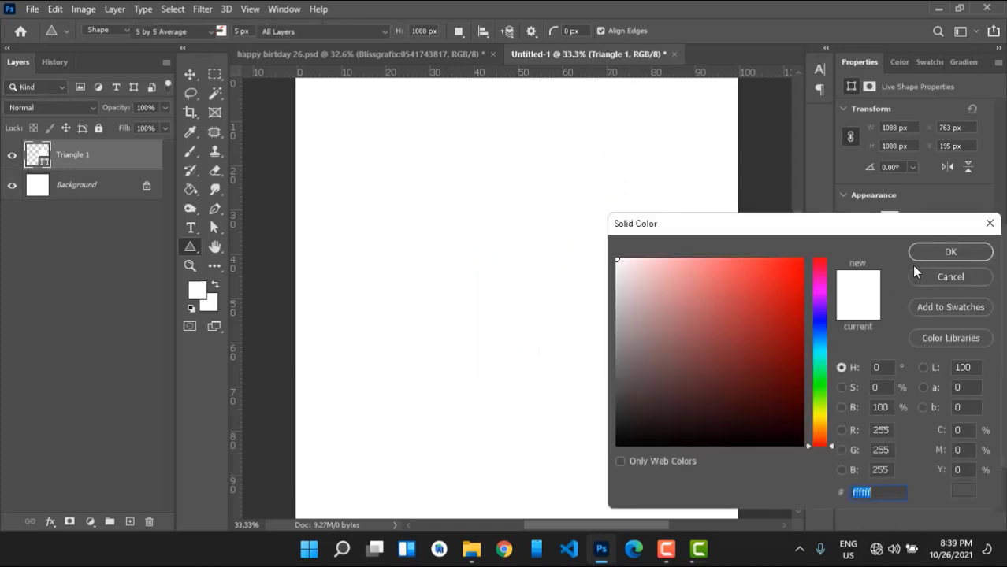
left_click(819, 335)
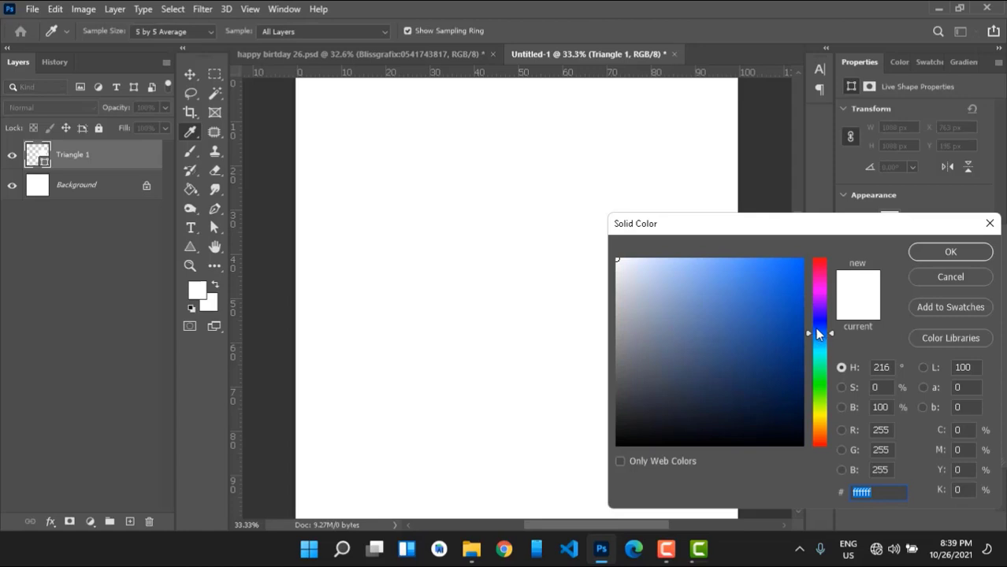
left_click(798, 367)
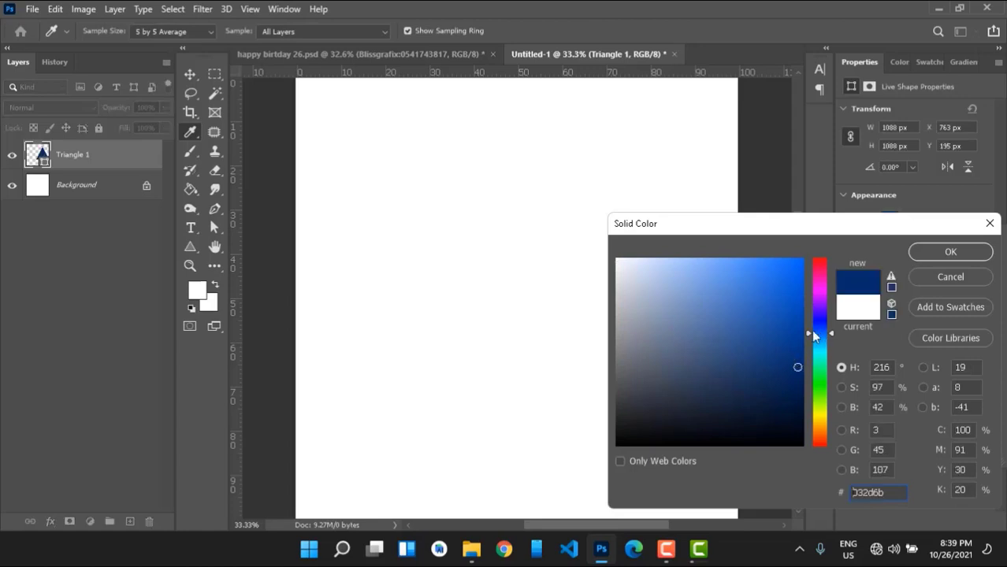
left_click_drag(831, 332, 832, 326)
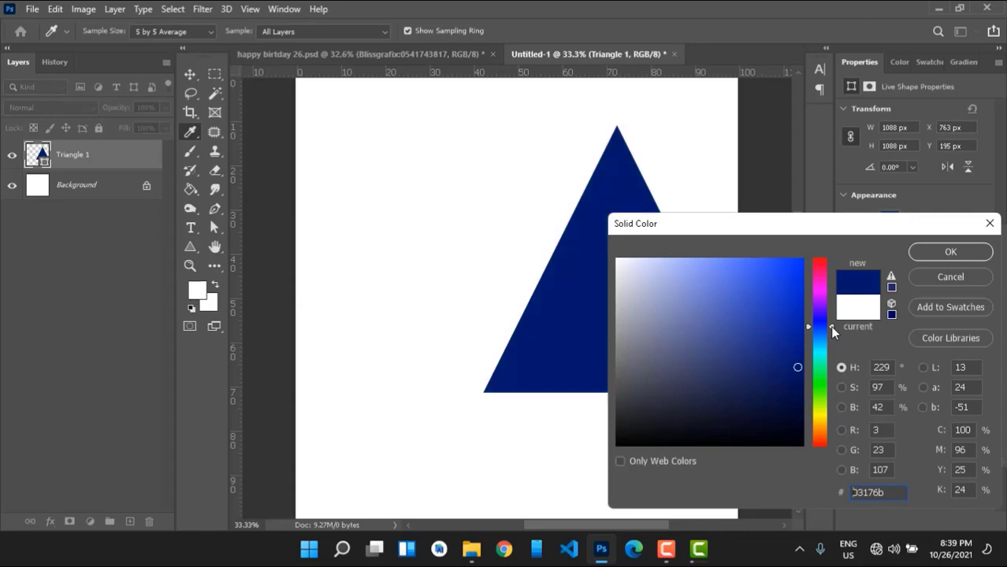
left_click(832, 325)
left_click(931, 260)
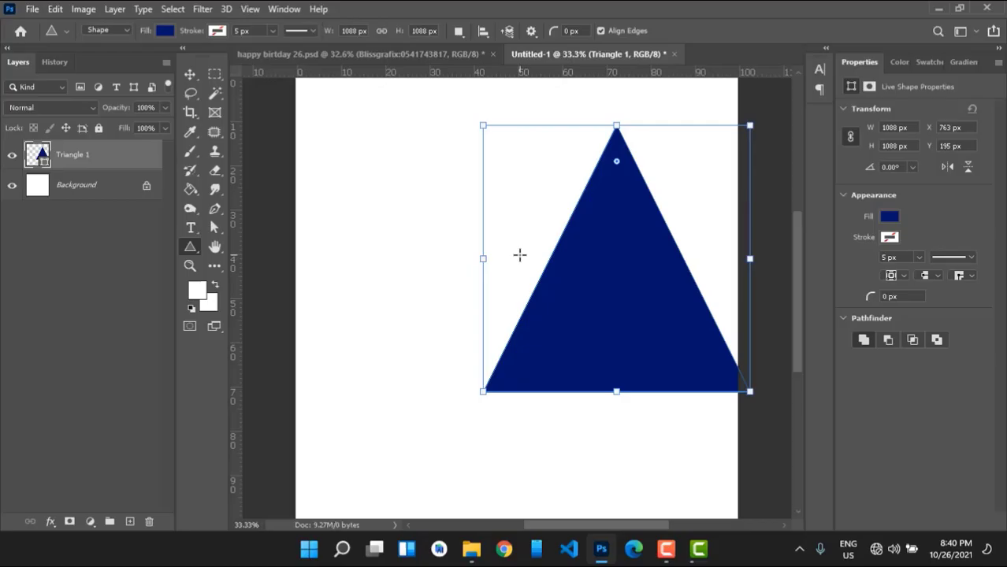
Rotate the triangle 90° counter-clockwise so it points left.
right_click(520, 255)
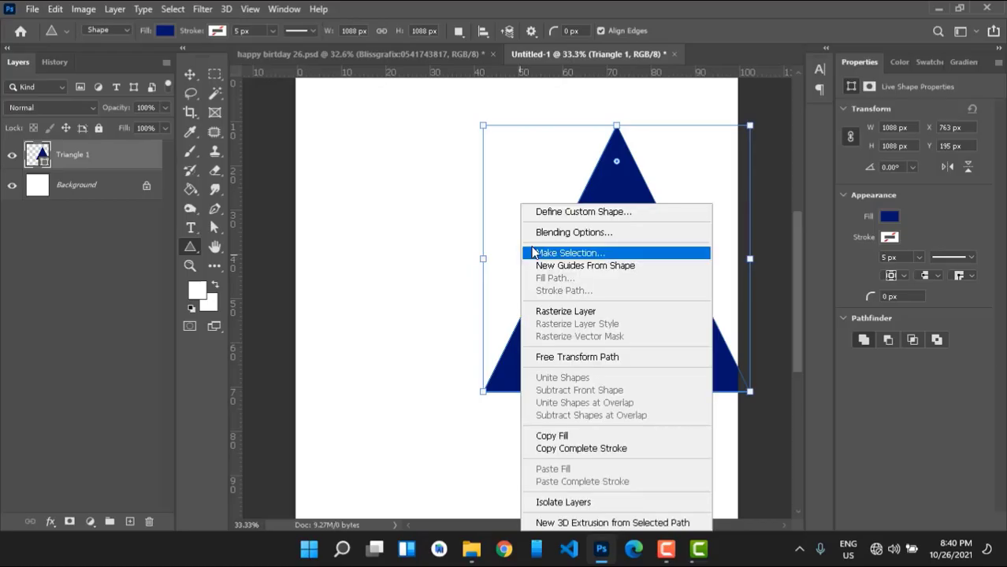
left_click(549, 173)
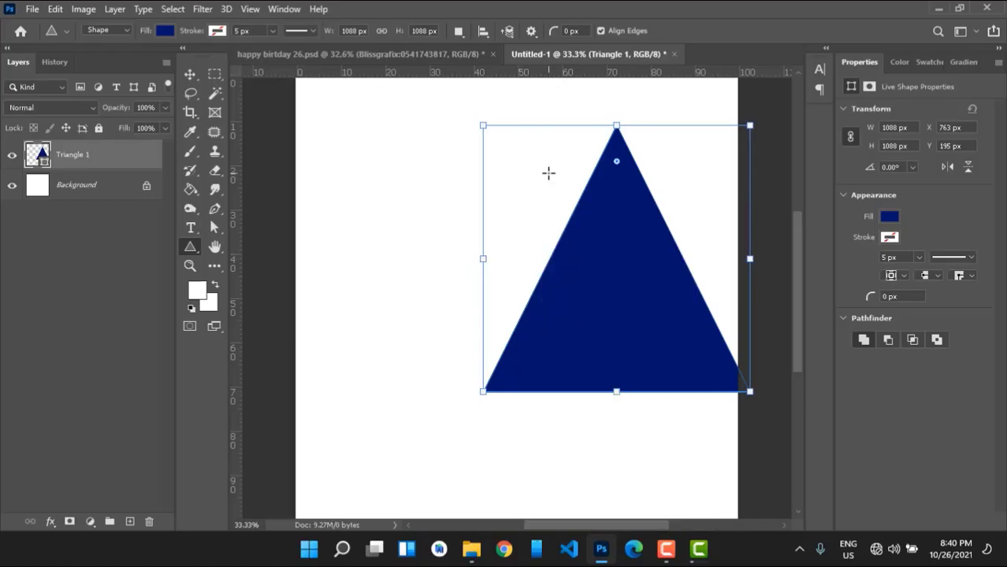
key("ctrl+t")
right_click(615, 226)
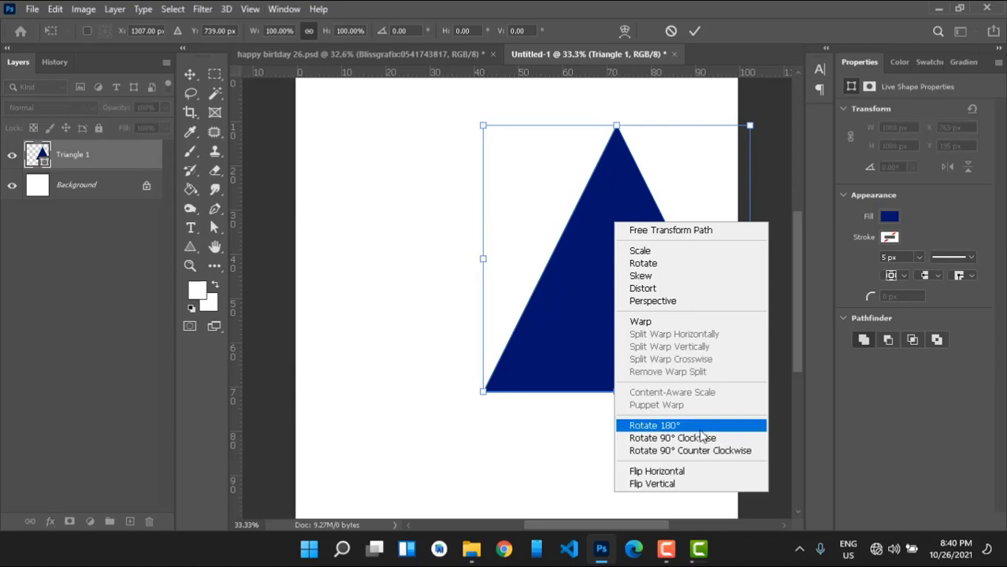
left_click(679, 451)
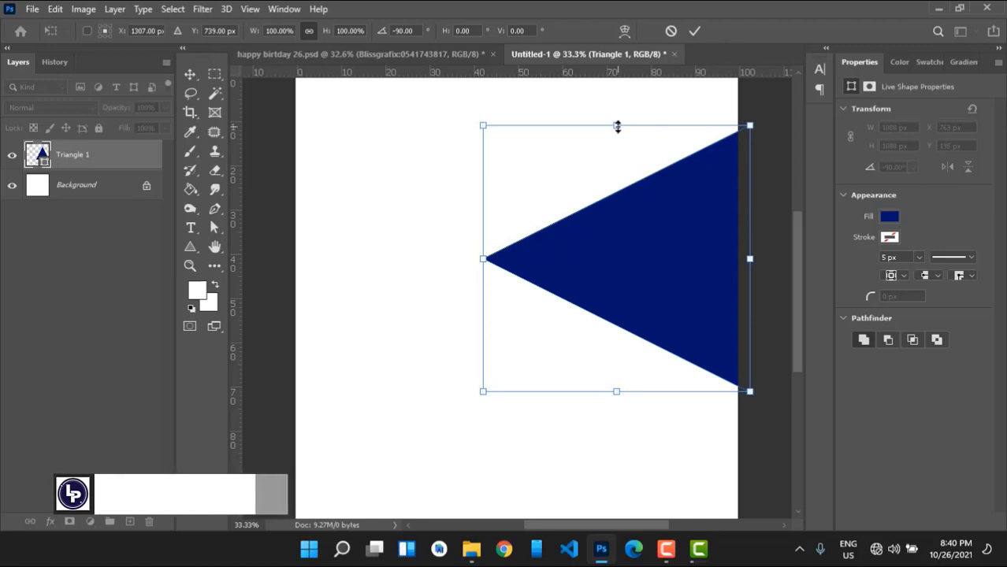
Stretch the triangle to 1952 px tall and align it with the canvas top edge.
left_click_drag(617, 126, 618, 97)
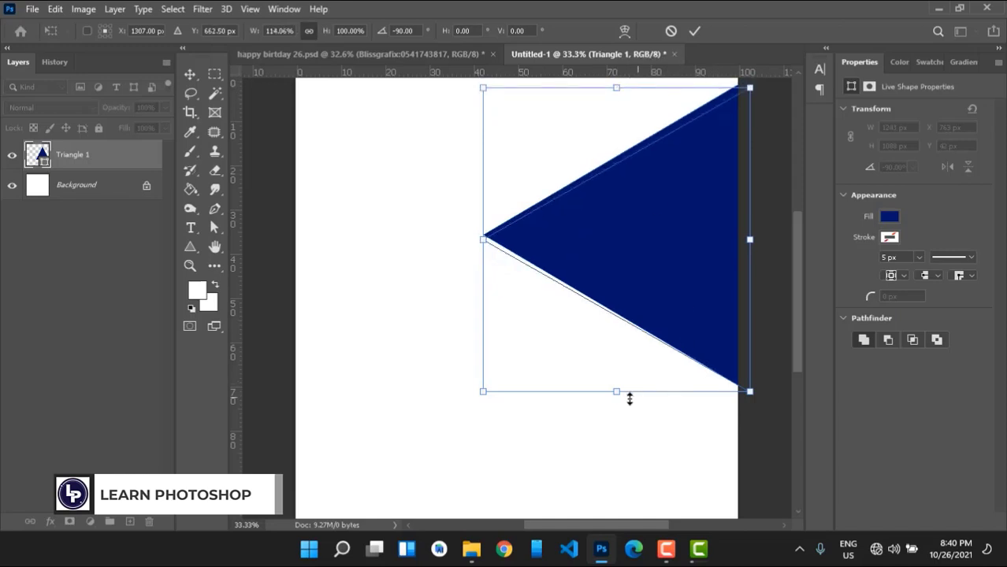
left_click_drag(617, 394, 643, 388)
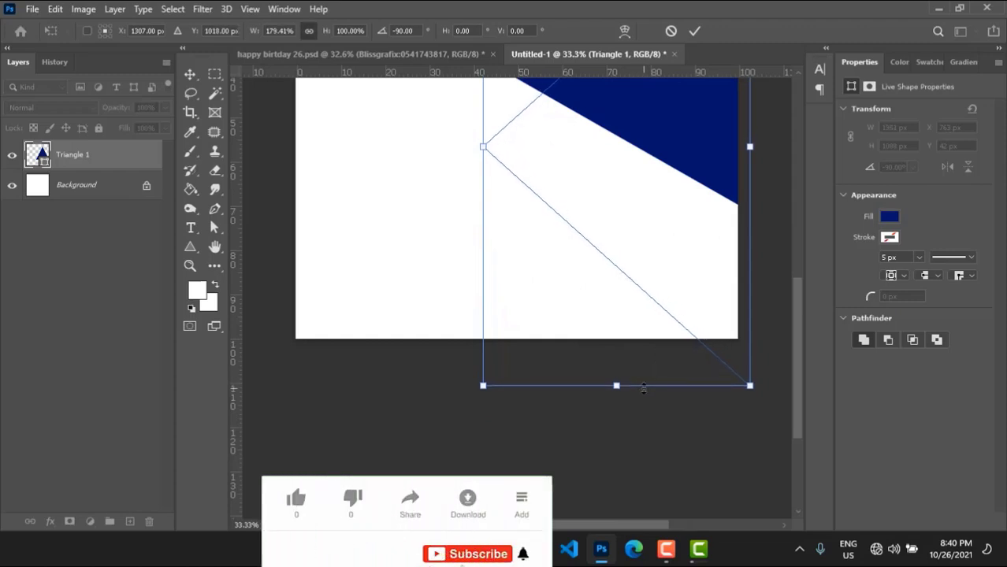
key("ctrl+0")
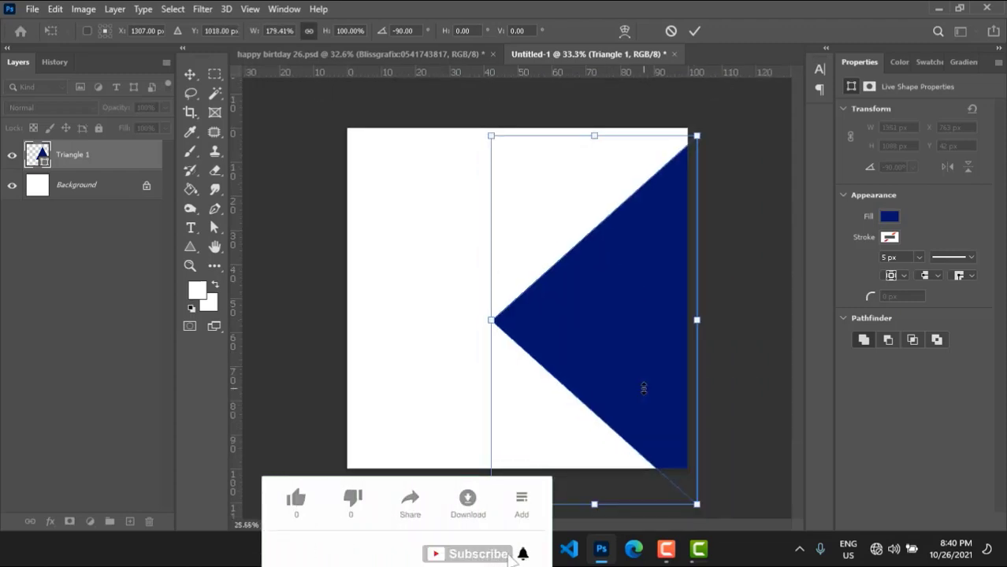
key("Return")
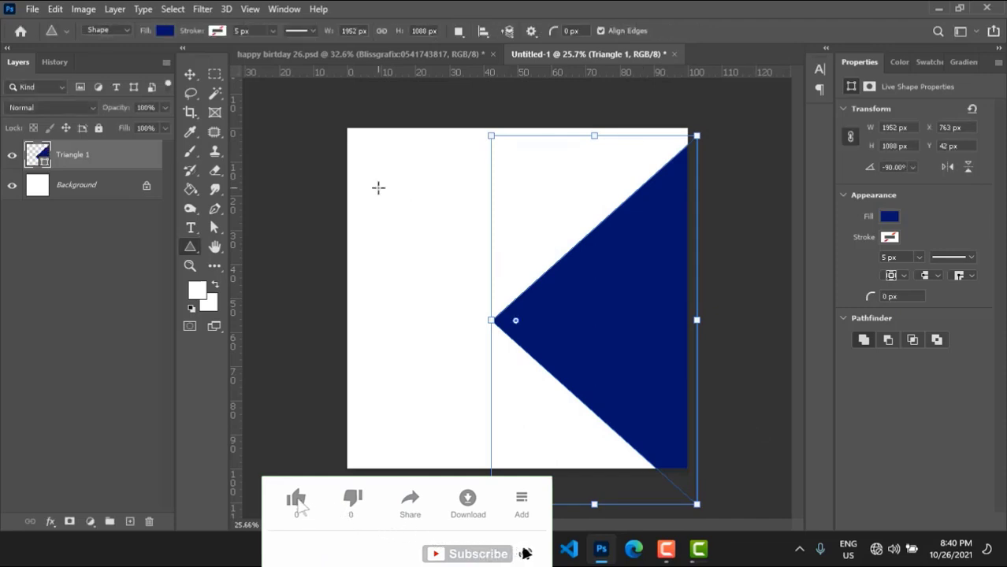
left_click(484, 422)
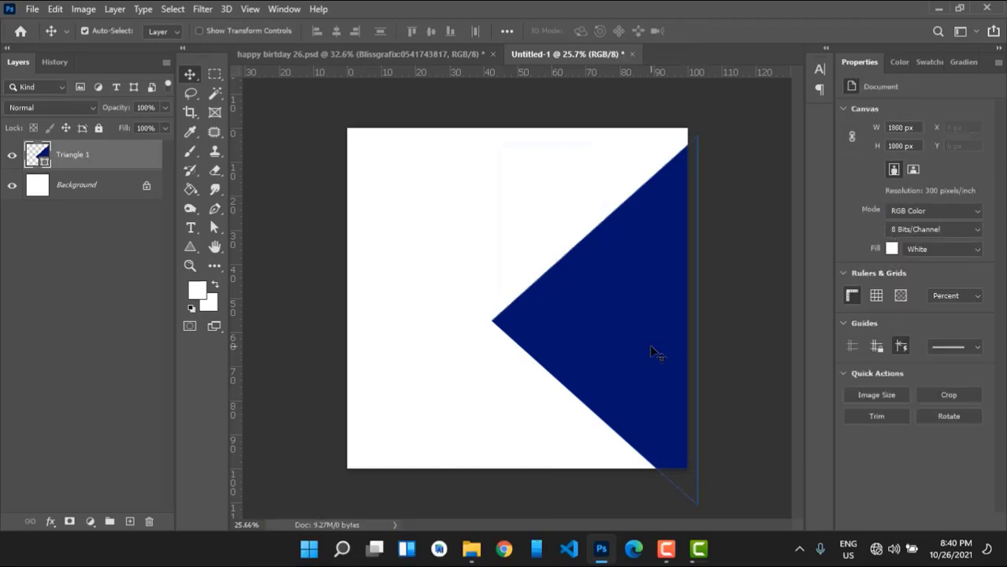
left_click_drag(649, 345, 652, 345)
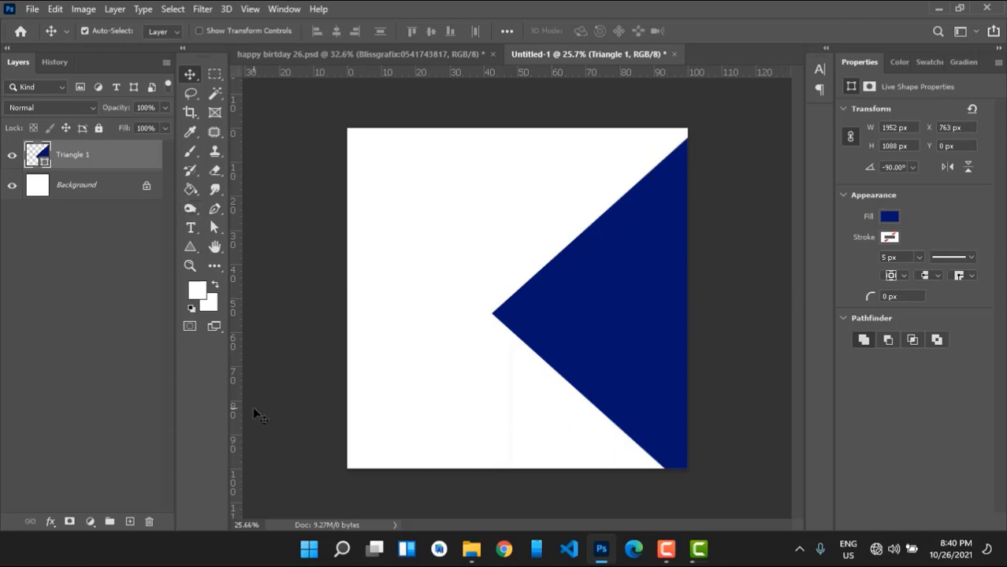
Draw a navy rectangle in the canvas centre with the Rectangle tool.
left_click(197, 250)
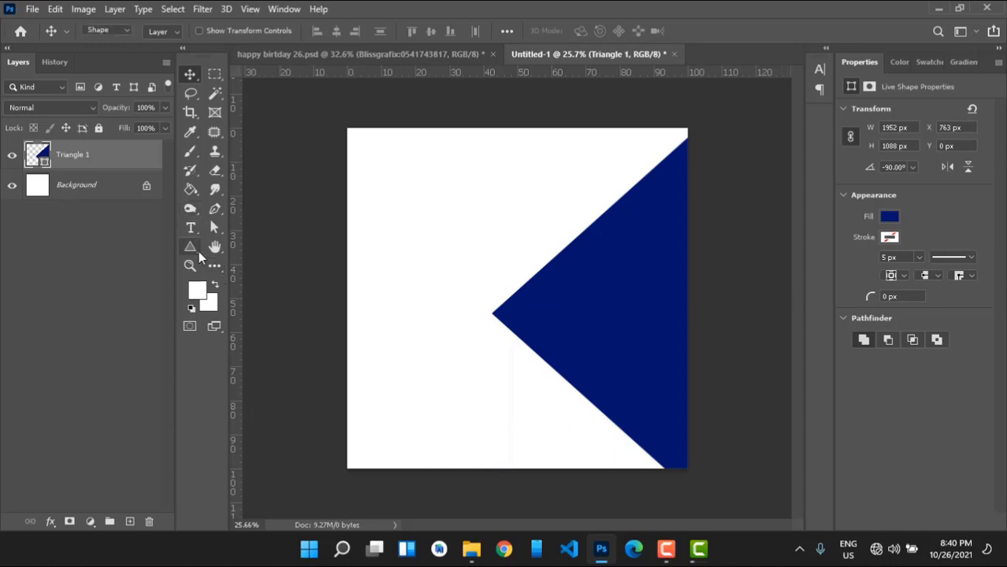
left_click(256, 246)
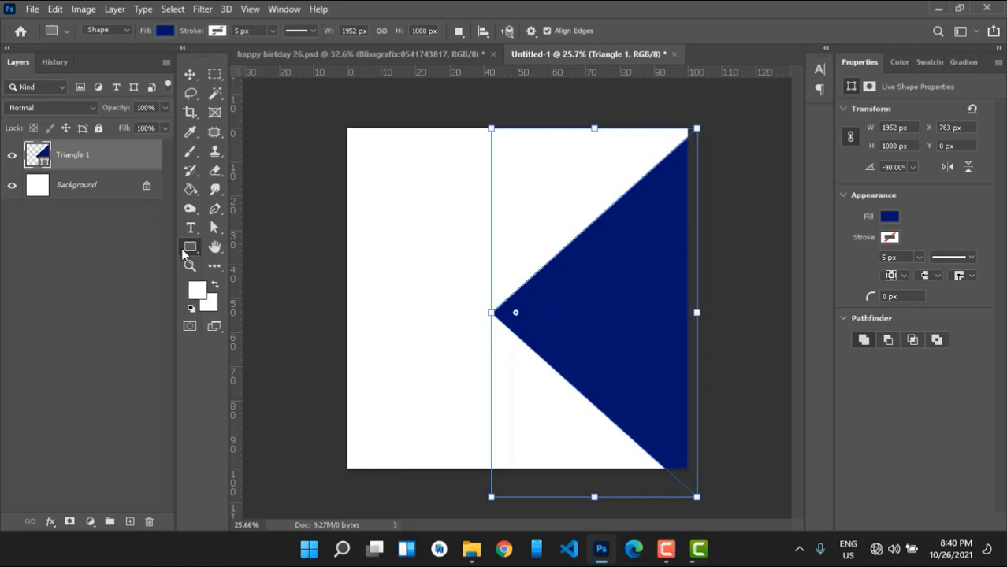
left_click(181, 248)
left_click(254, 247)
mouse_move(440, 209)
left_mouse_down()
mouse_move(506, 333)
mouse_move(561, 365)
mouse_move(606, 415)
left_mouse_up()
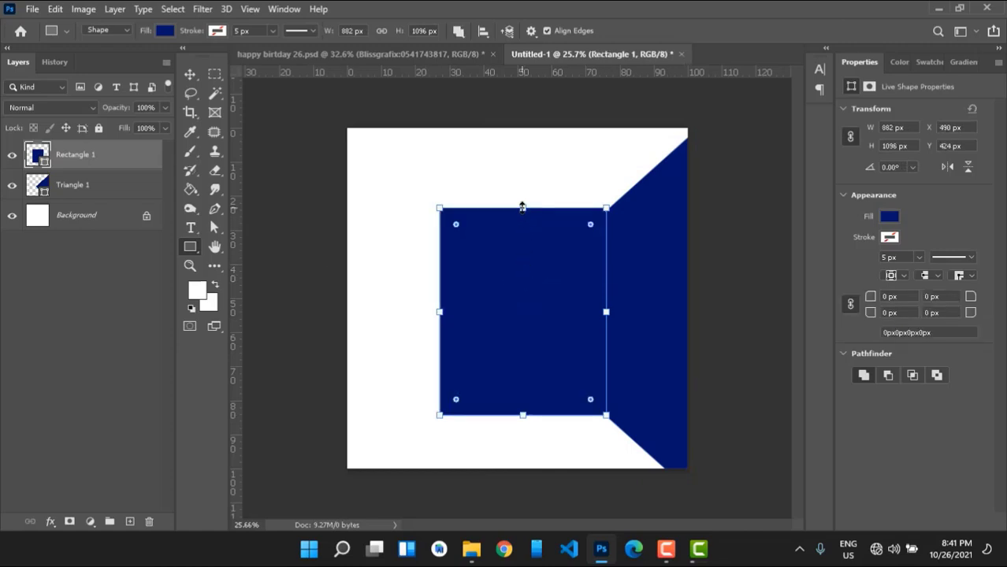
Resize the rectangle to about 930 × 991 px, round its corners, and tilt it about 61°.
left_click_drag(522, 207, 523, 228)
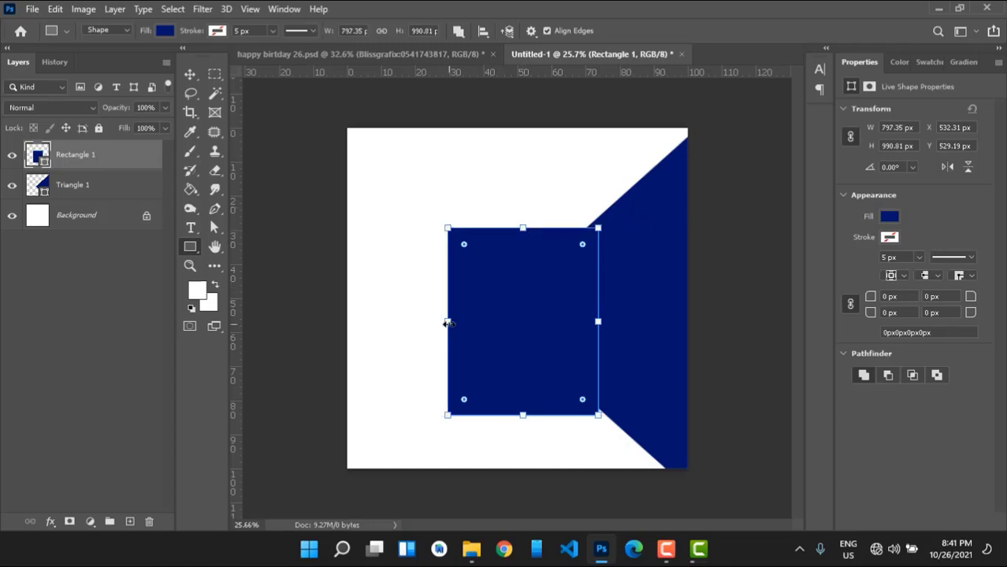
left_click_drag(446, 321, 423, 322)
left_click_drag(439, 245, 449, 254)
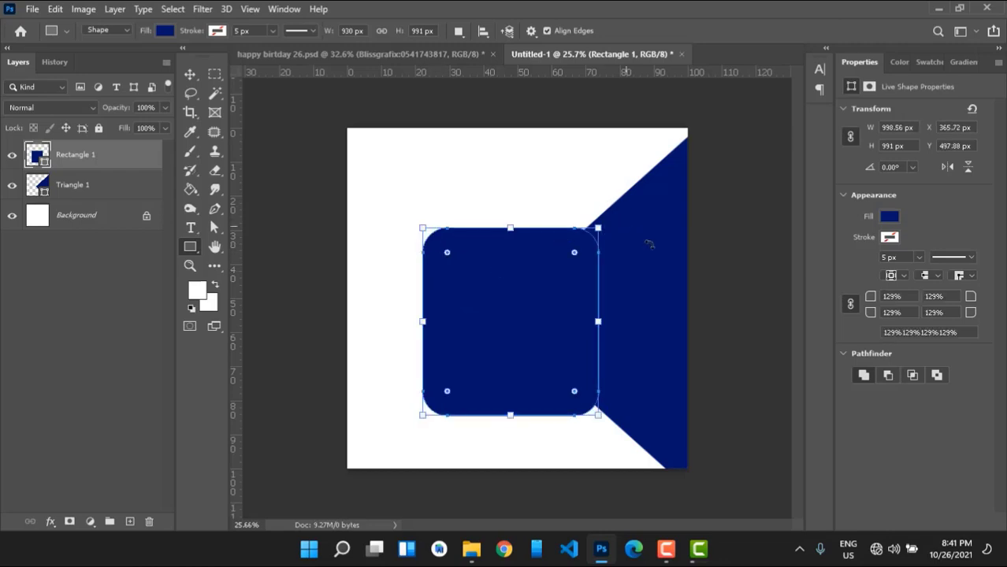
left_click_drag(648, 243, 651, 361)
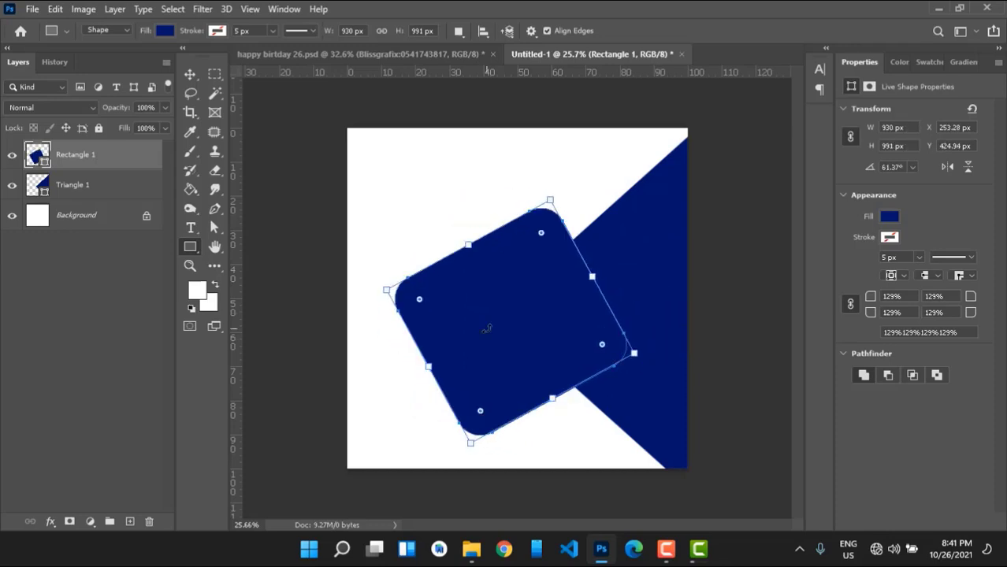
Move the rounded square right, fill it orange, and duplicate it as Rectangle 1 copy.
key("v")
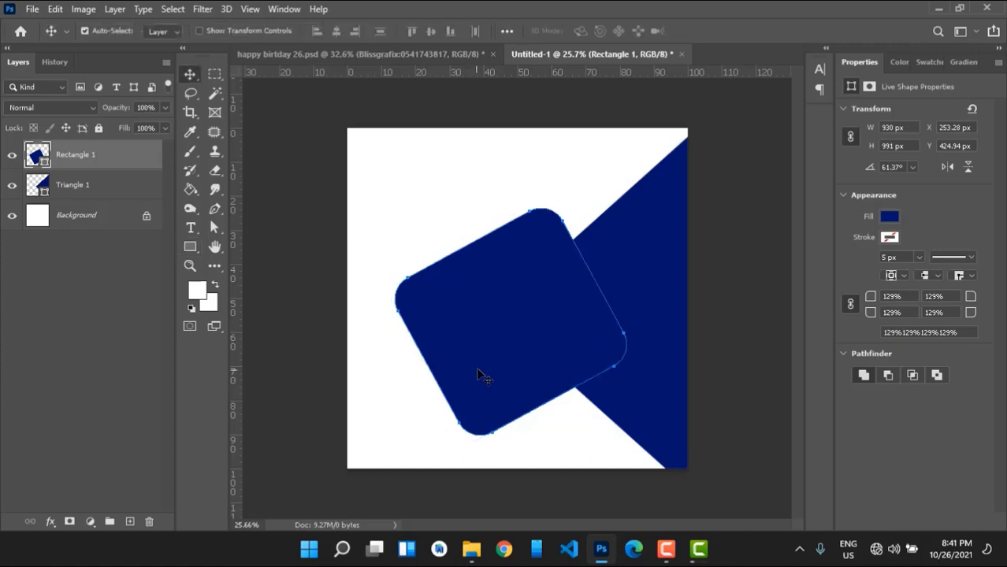
left_click_drag(478, 373, 521, 368)
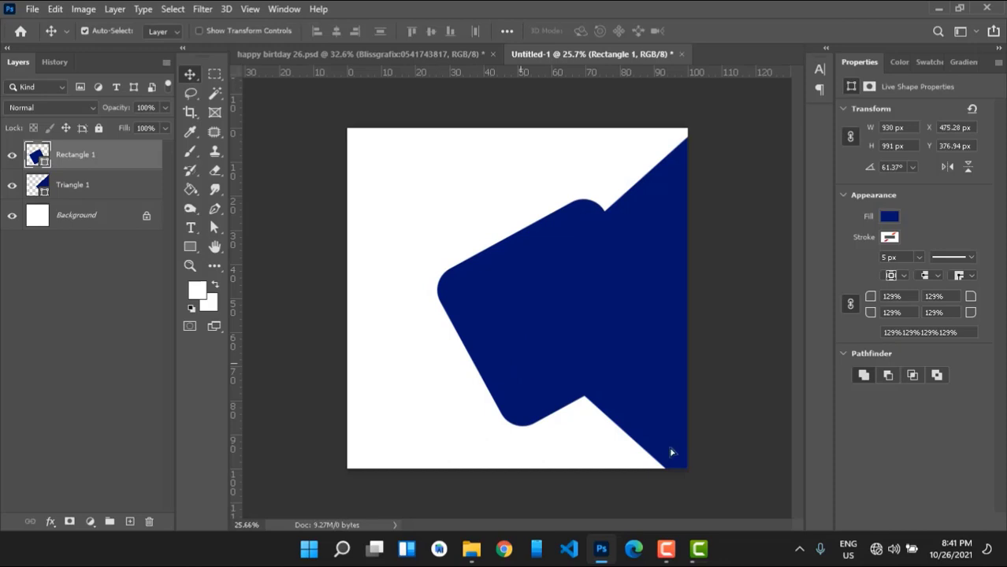
left_click(892, 218)
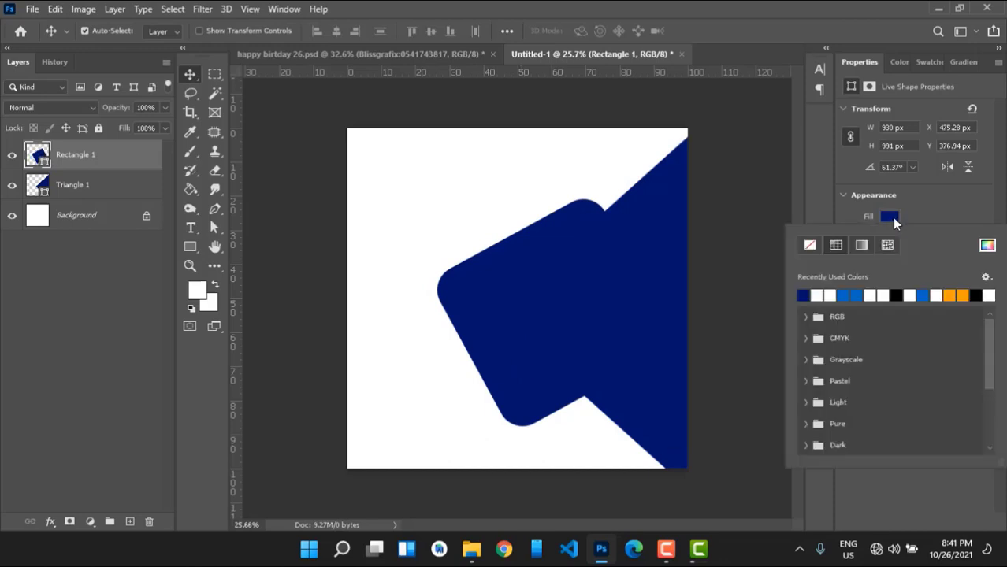
left_click(955, 295)
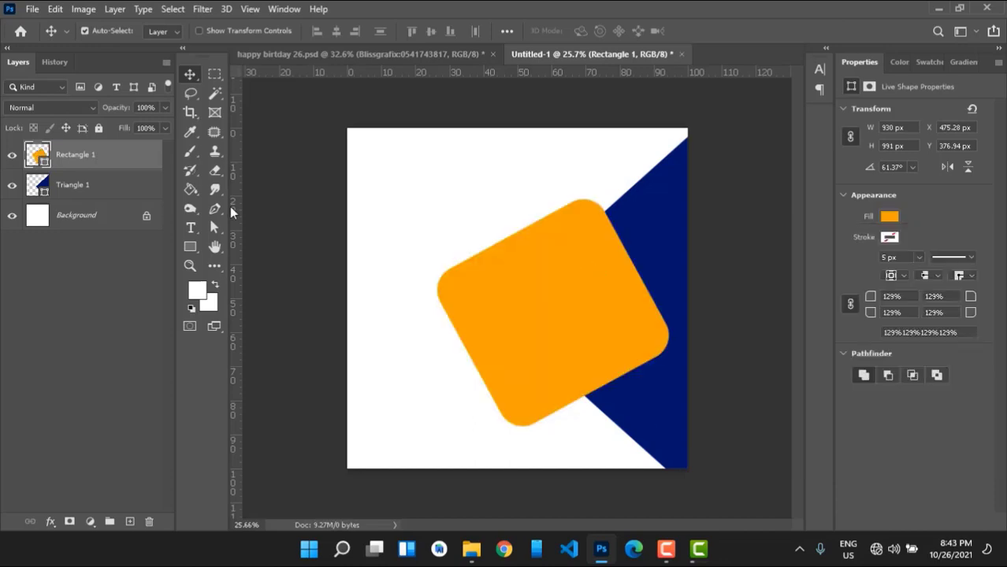
key("ctrl+j")
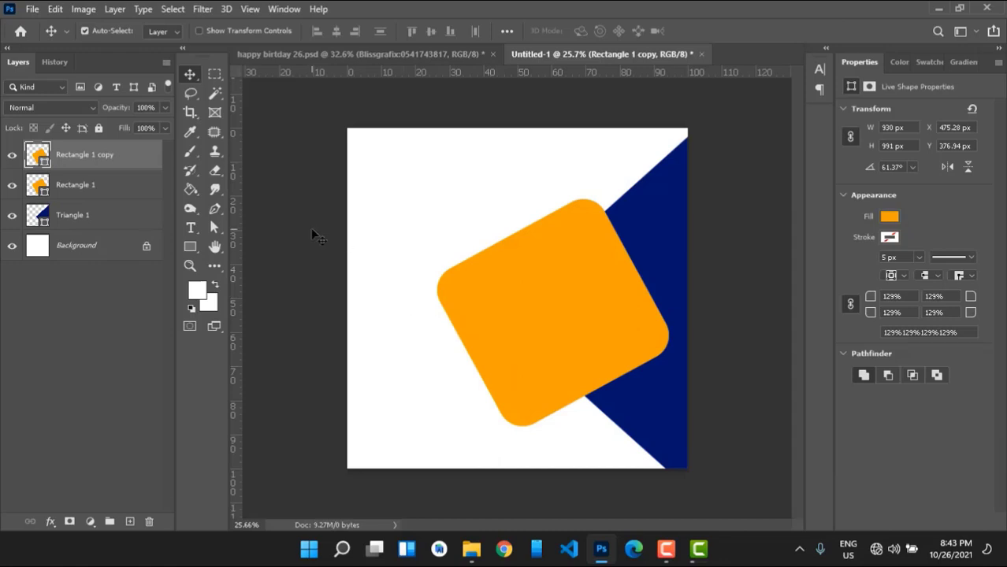
Make Rectangle 1 copy white and rasterize it into a pixel layer.
left_click(890, 217)
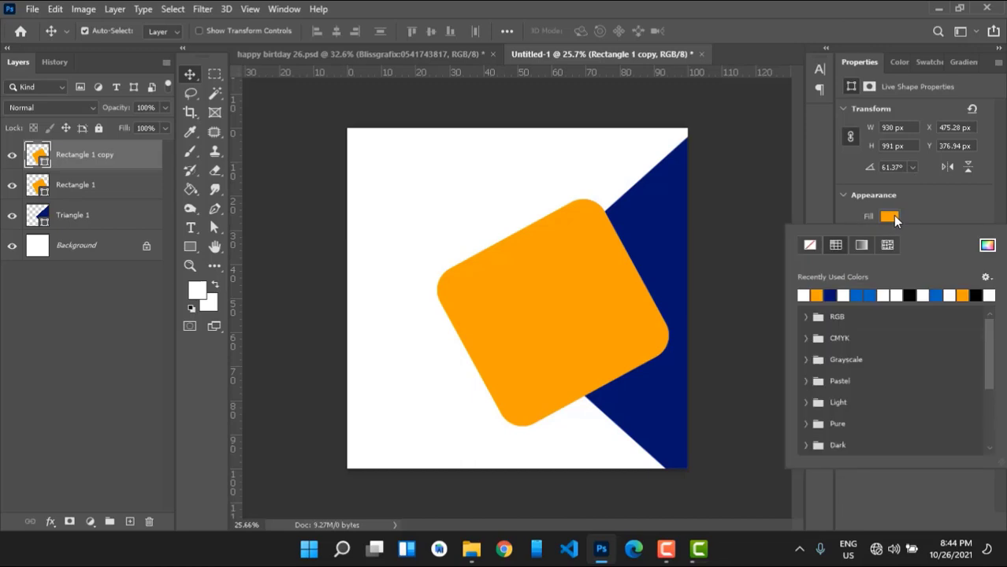
left_click(844, 295)
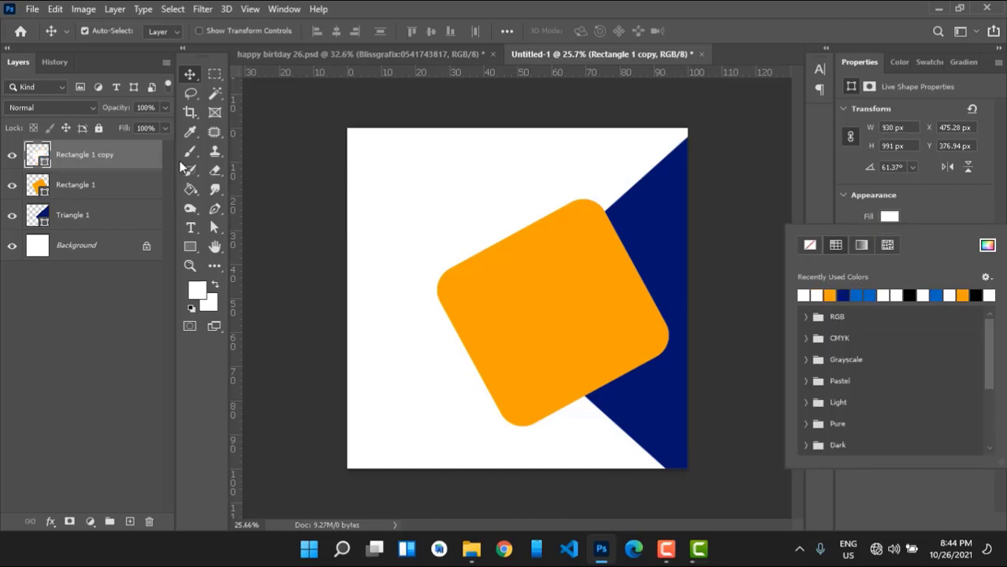
left_click(89, 163)
right_click(89, 163)
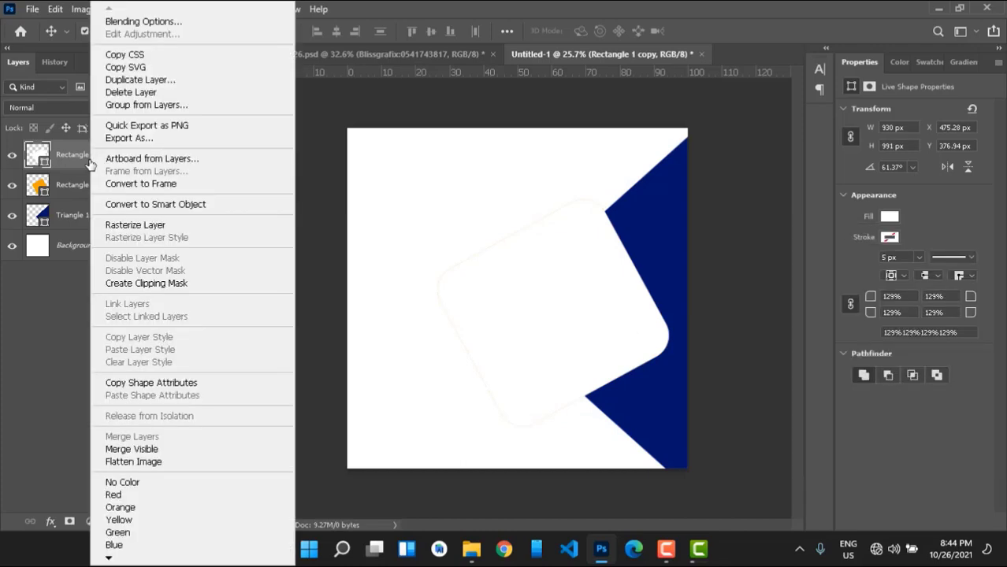
left_click(120, 225)
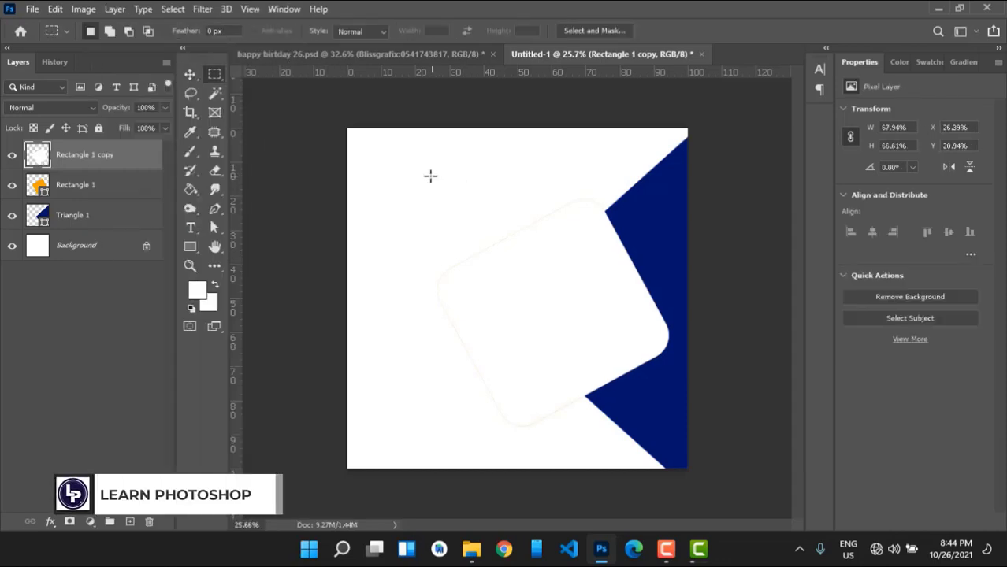
Delete the white copy's left portion to reveal orange beneath, then duplicate Rectangle 1.
left_click_drag(419, 182, 554, 440)
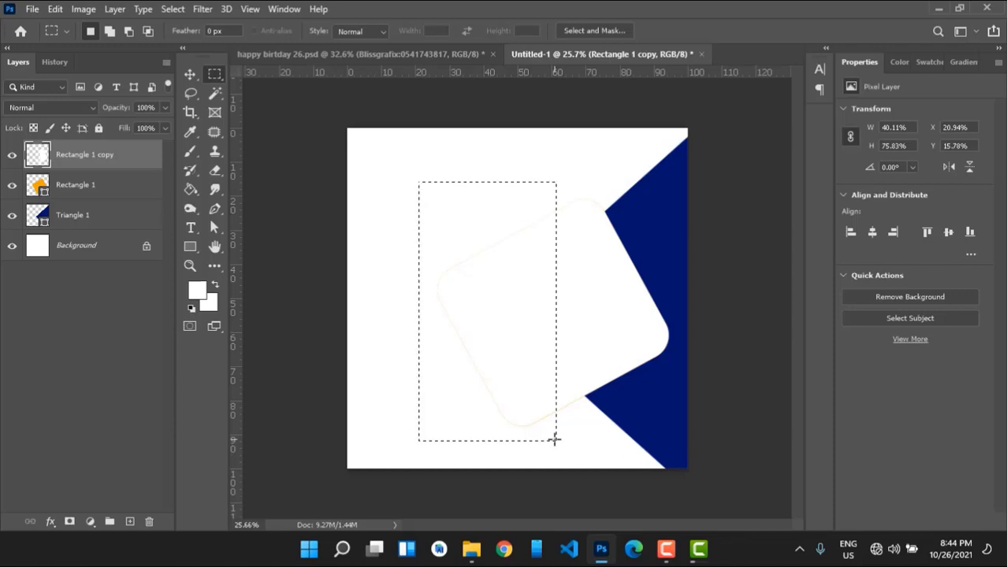
key("Delete")
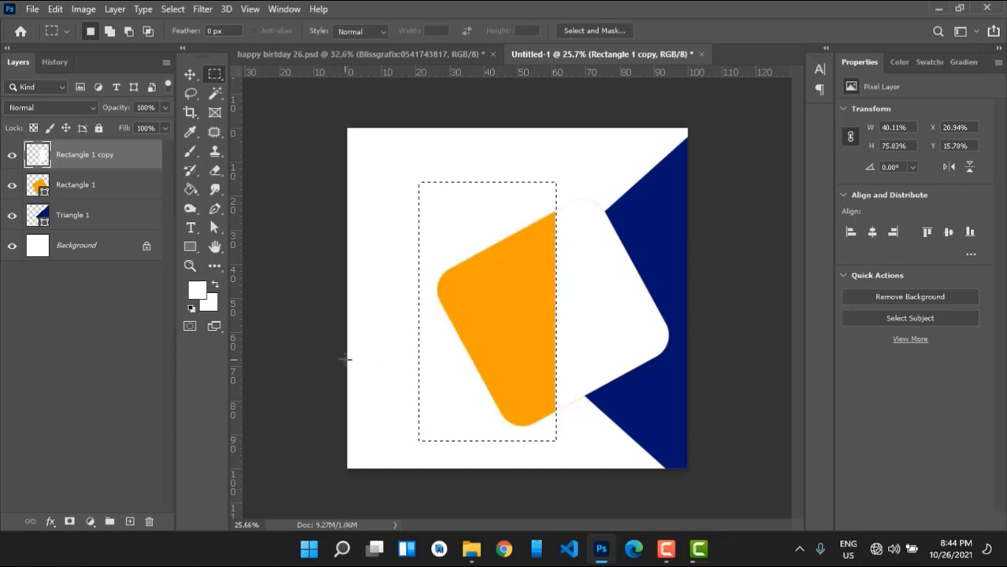
key("ctrl+d")
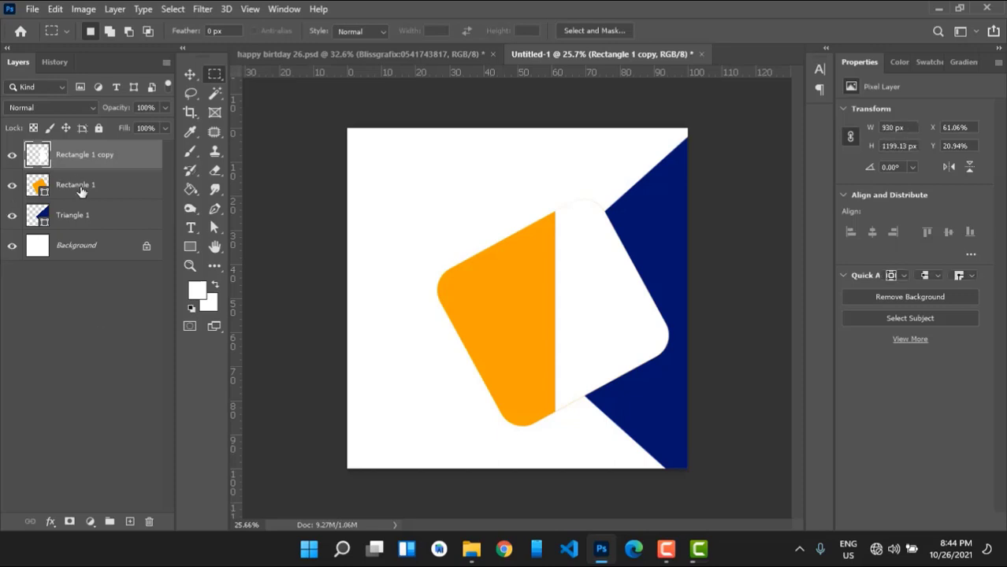
left_click(82, 190)
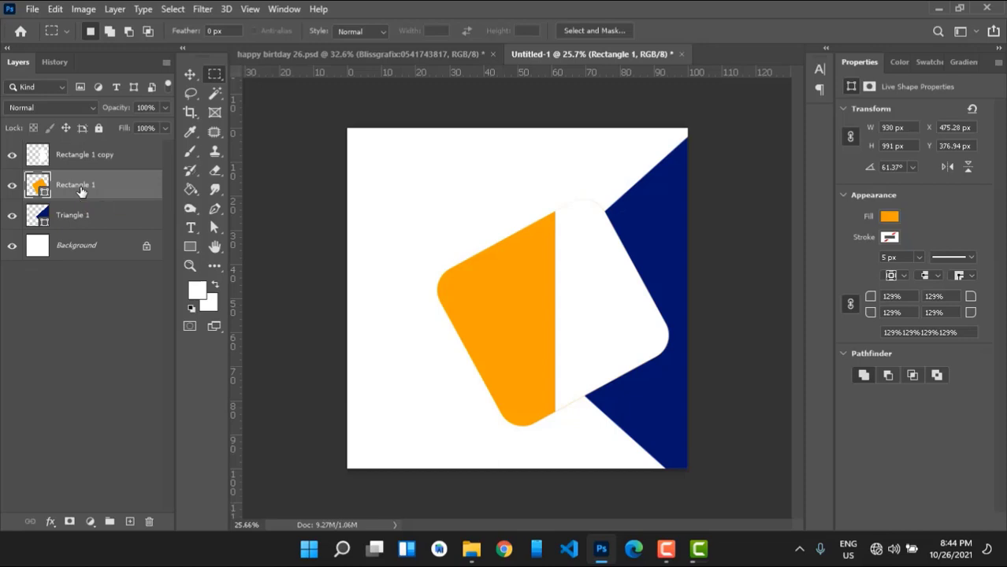
key("ctrl+j")
Move the orange copy to the top of the stack and scale it to about 88.5% (822.88 × 876.86 px).
left_click_drag(82, 189, 77, 154)
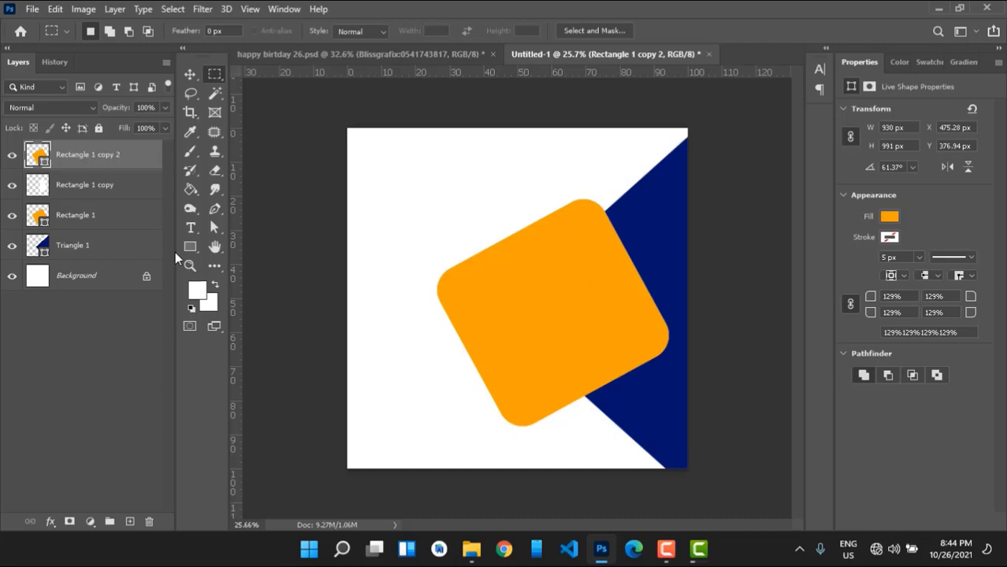
key("ctrl+t")
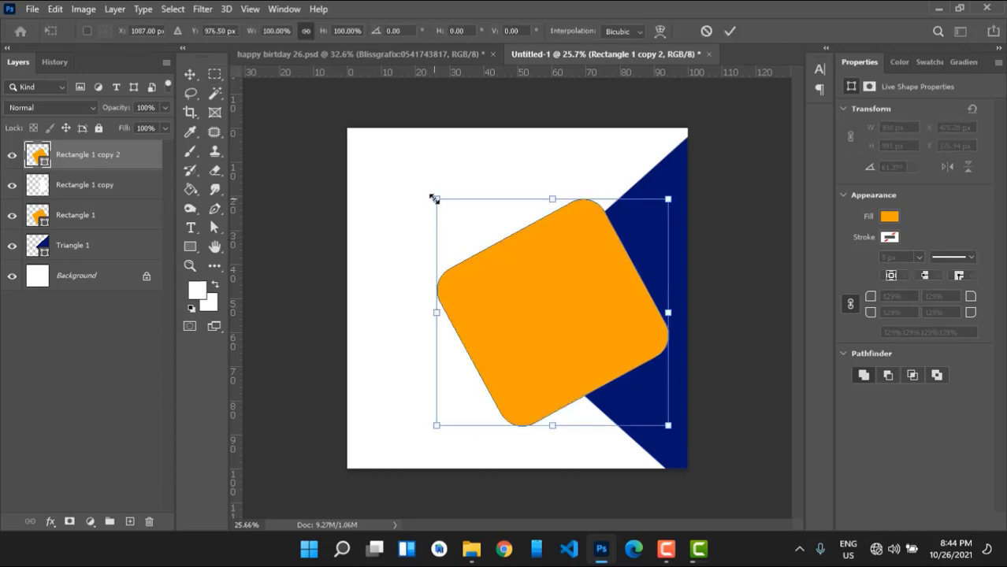
left_click_drag(436, 198, 451, 213)
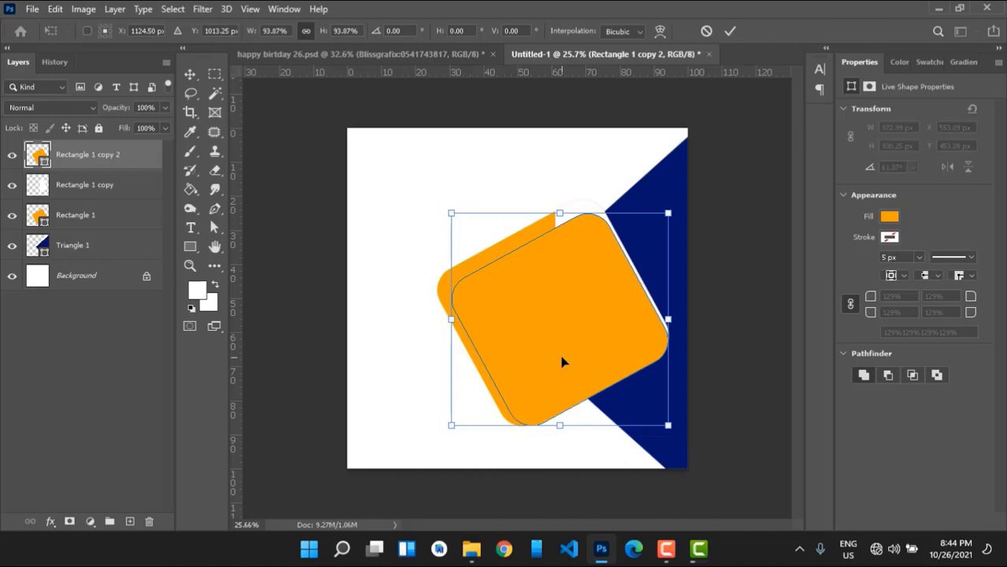
left_click_drag(556, 423, 550, 409)
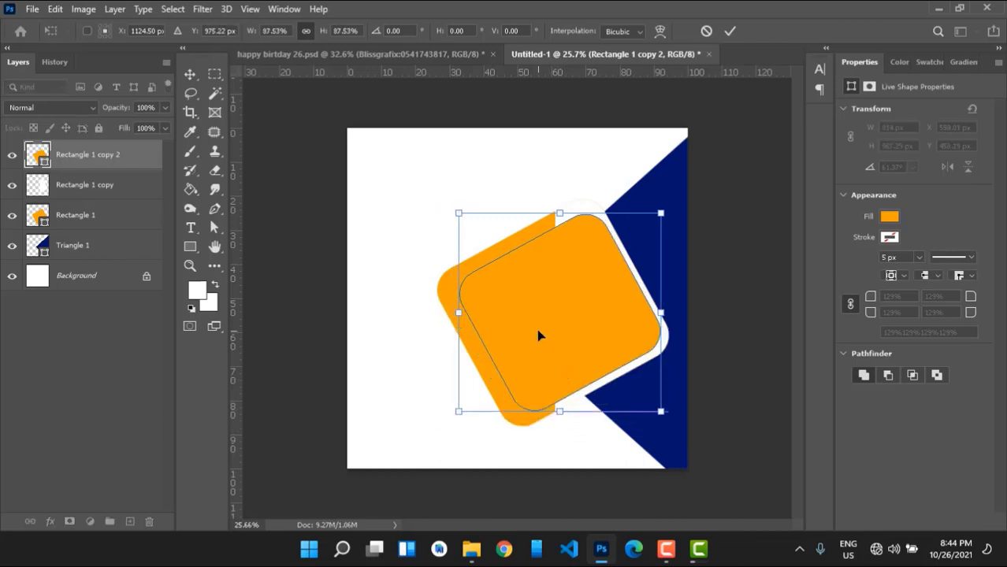
left_click_drag(540, 335, 533, 335)
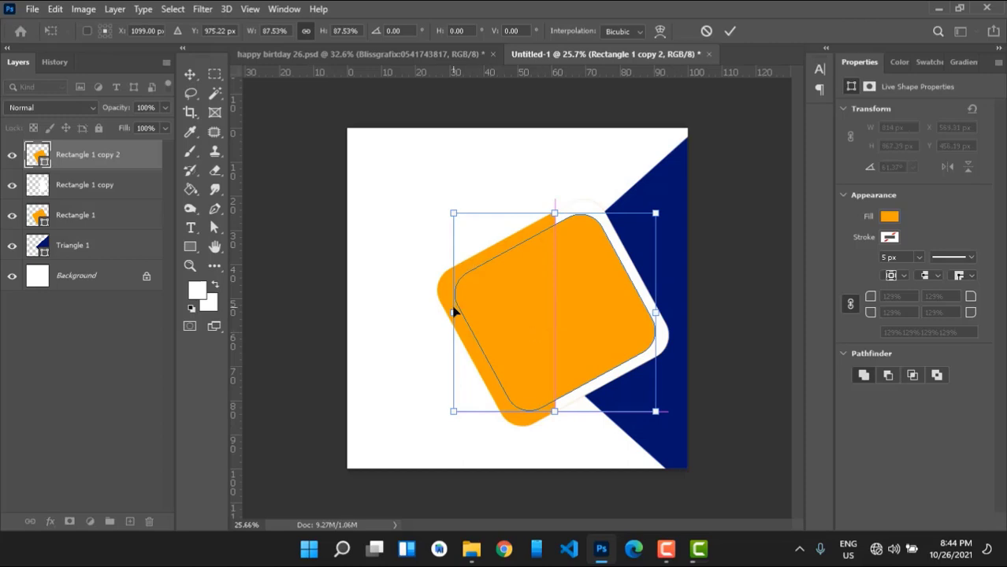
left_click_drag(452, 313, 450, 312)
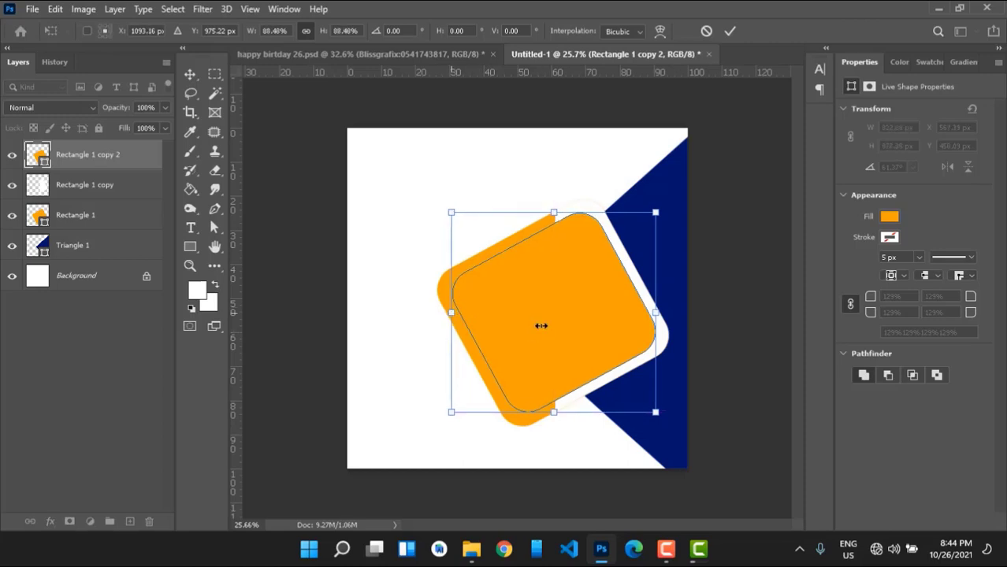
left_click_drag(540, 331, 542, 332)
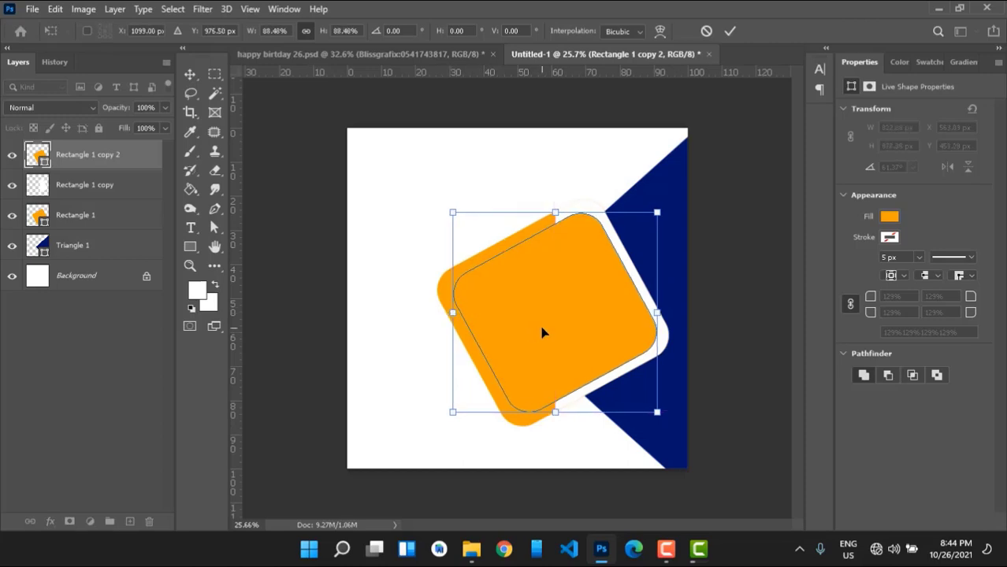
key("Return")
Give Rectangle 1 copy 2 a white 23 px stroke.
key("m")
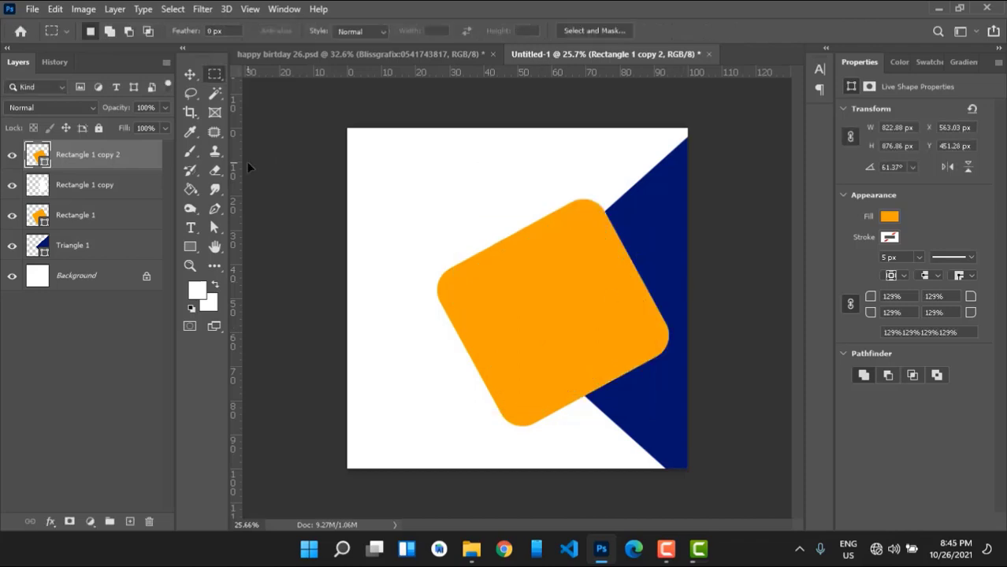
key("u")
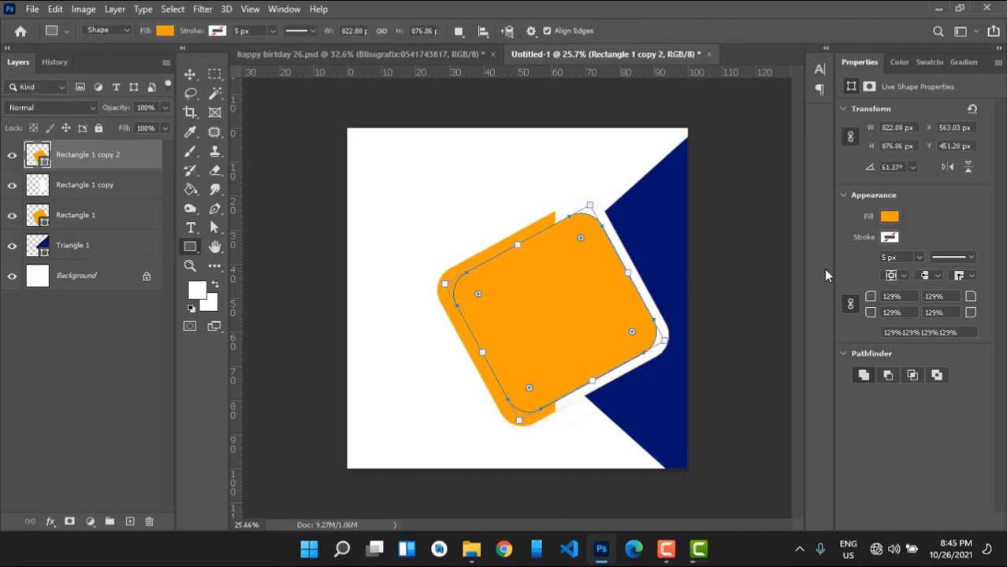
left_click(889, 238)
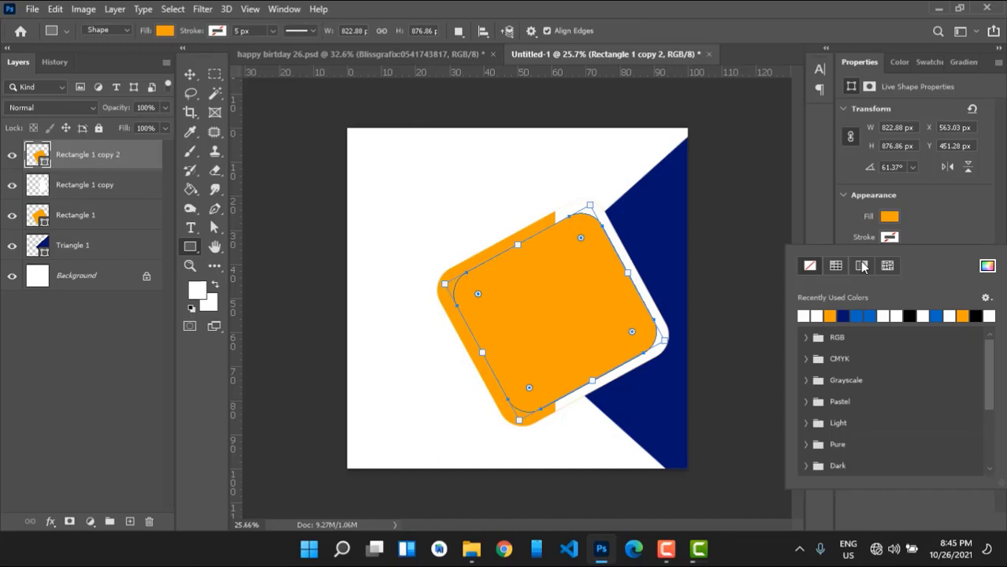
left_click(819, 315)
left_click(203, 30)
left_click_drag(209, 36, 215, 36)
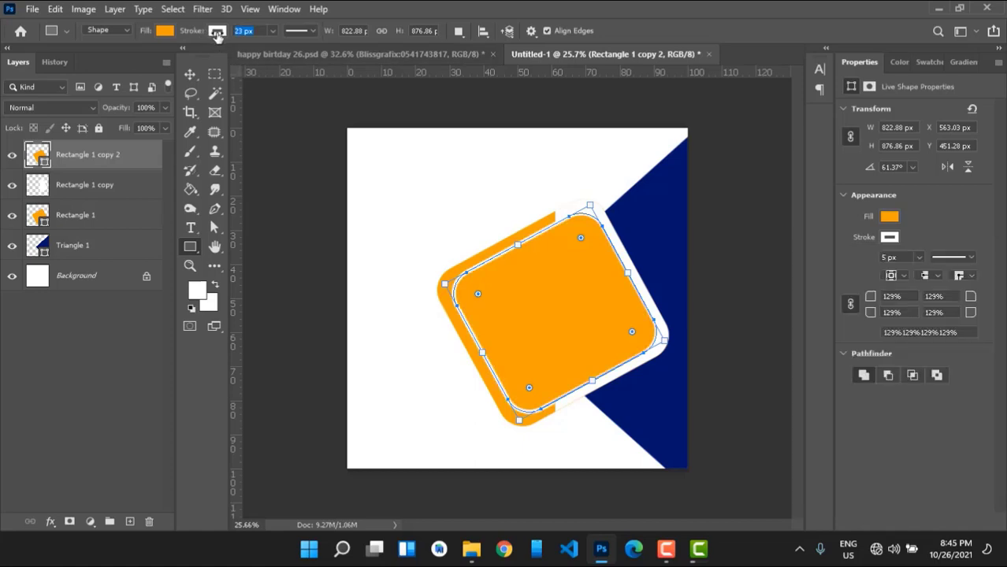
key("v")
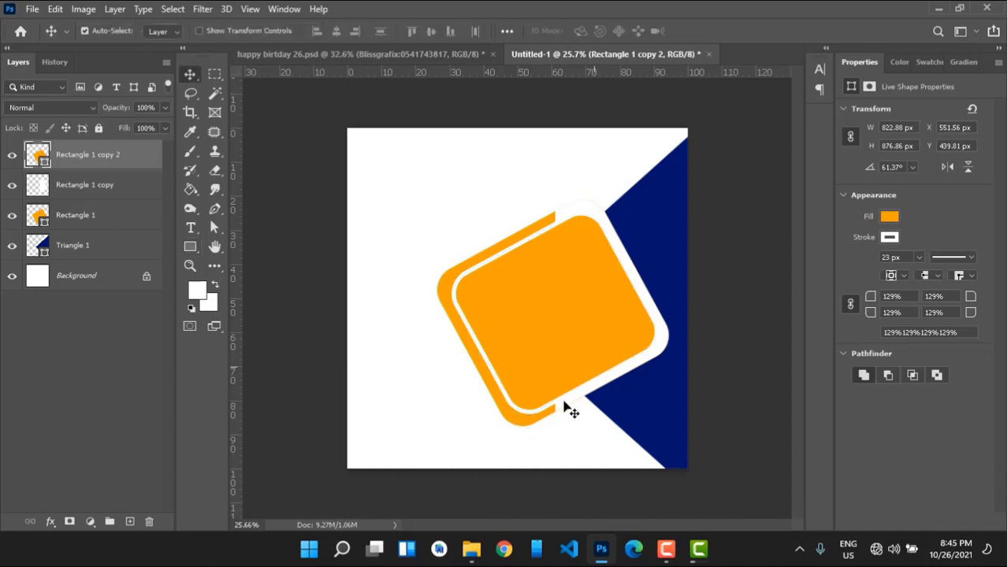
Recolour the larger Rectangle 1 navy by dragging on the navy swatch from the Swatches panel.
left_click(510, 422)
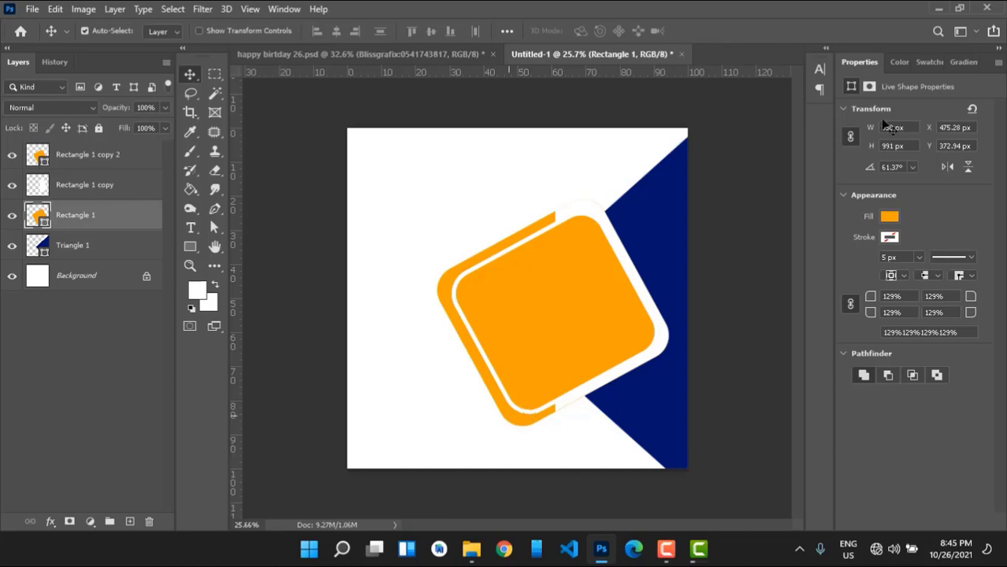
left_click(902, 61)
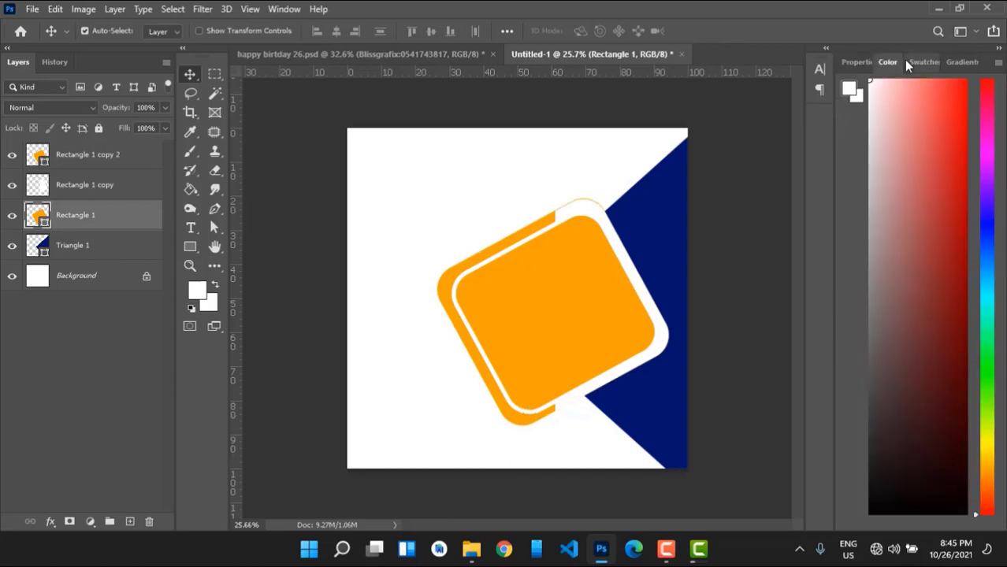
left_click(919, 62)
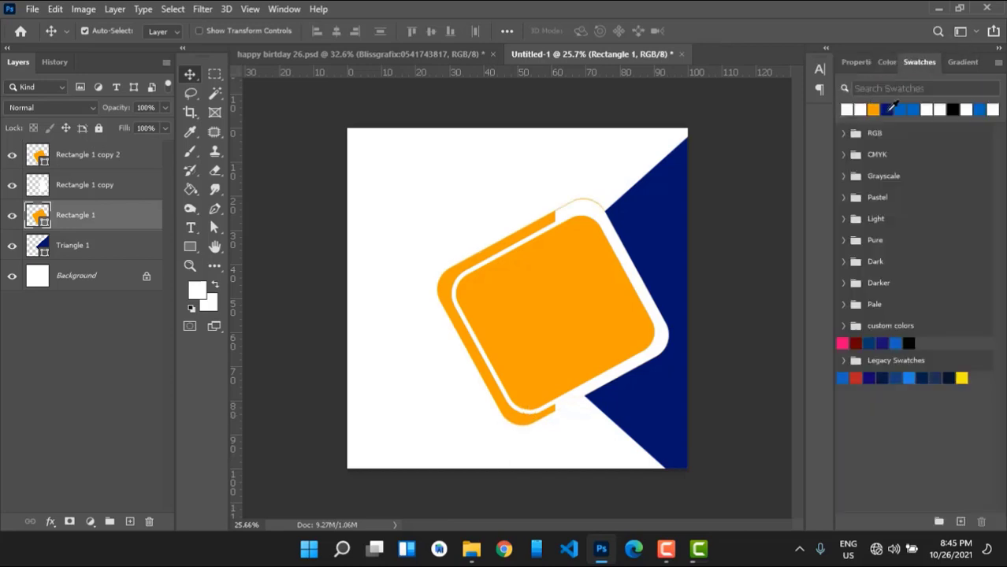
left_click(887, 110)
left_click_drag(887, 109, 439, 234)
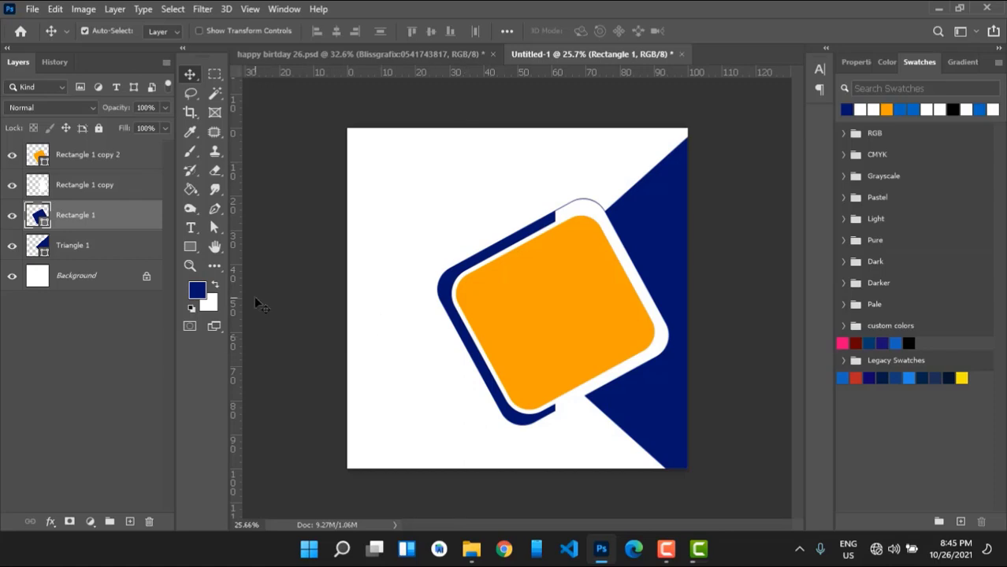
left_click(215, 208)
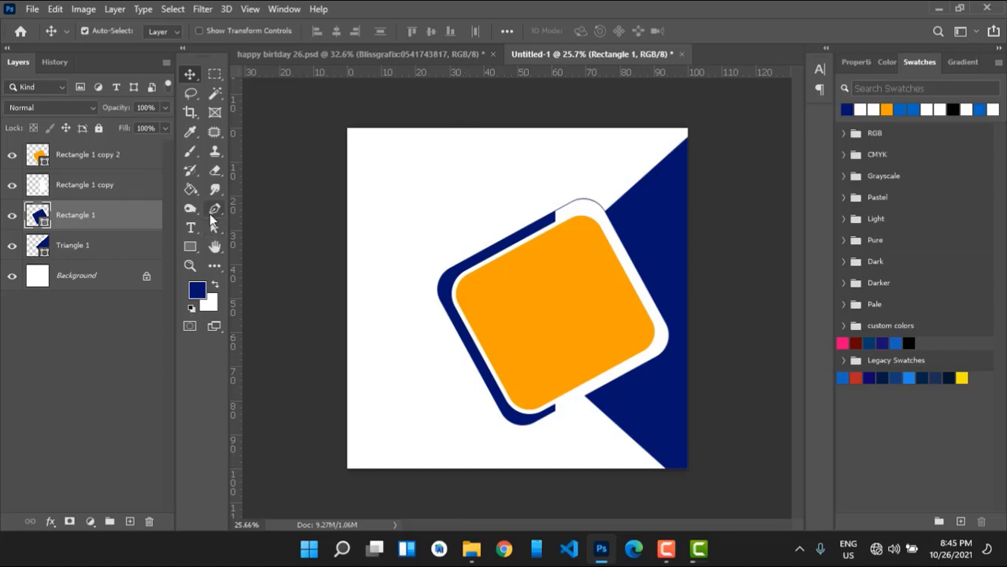
Draw a small navy triangle filling the canvas's lower-left corner as Shape 1.
left_click(339, 418)
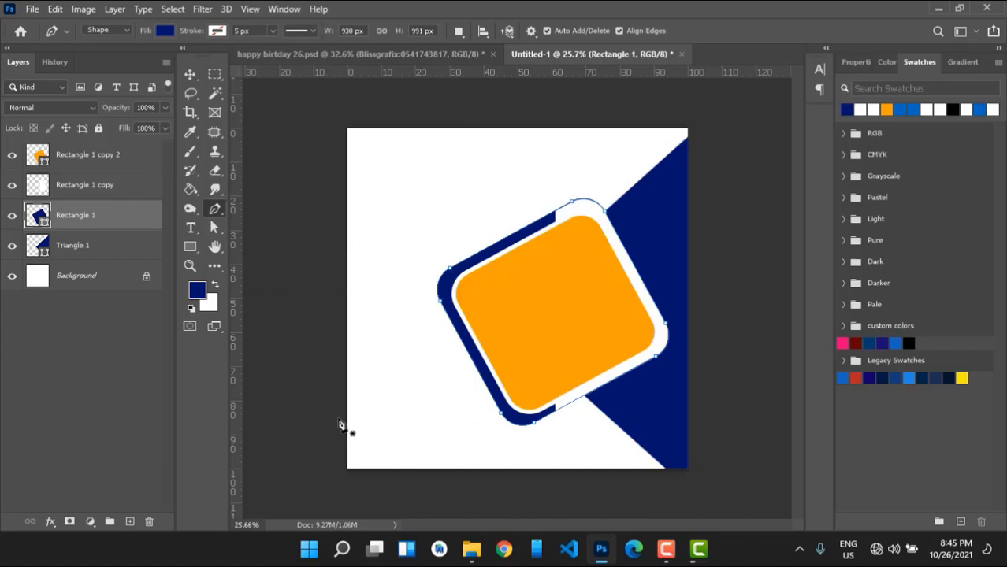
left_click(417, 473)
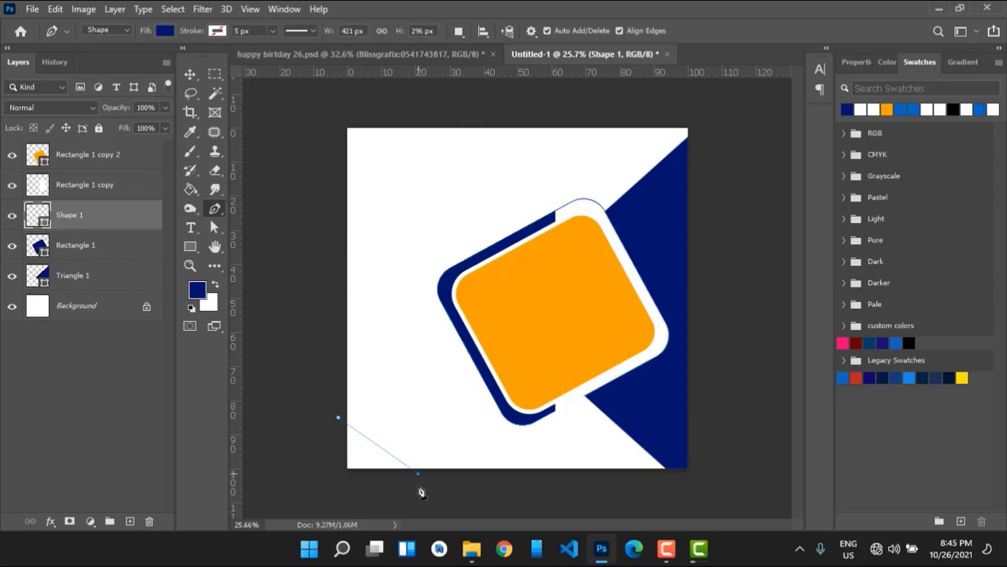
left_click(340, 481)
left_click(340, 422)
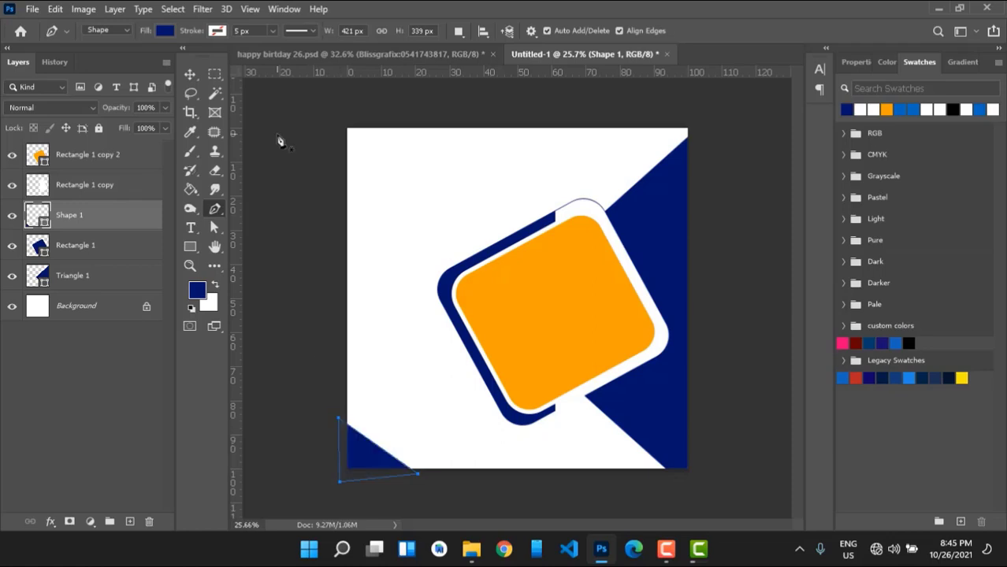
key("v")
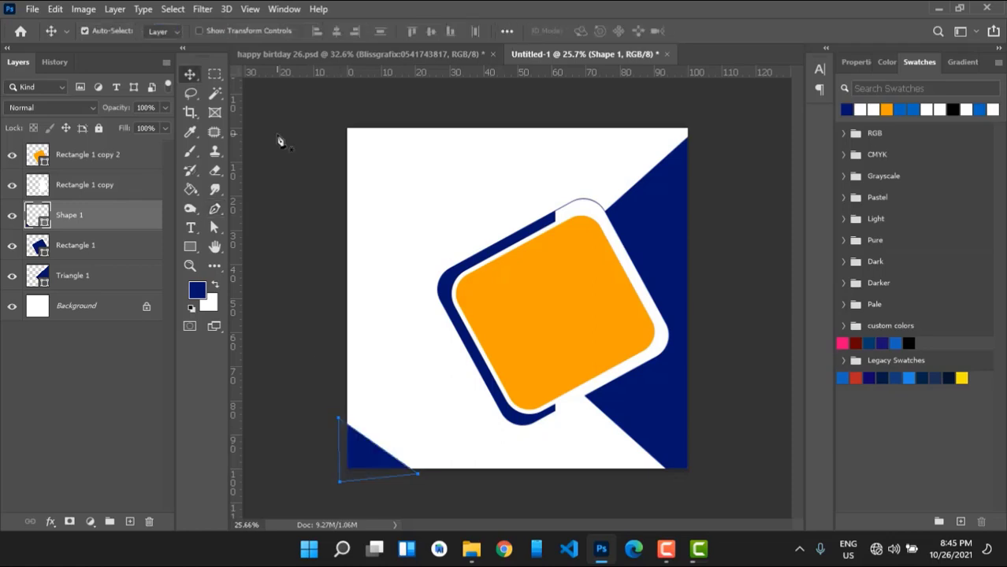
left_click(327, 173)
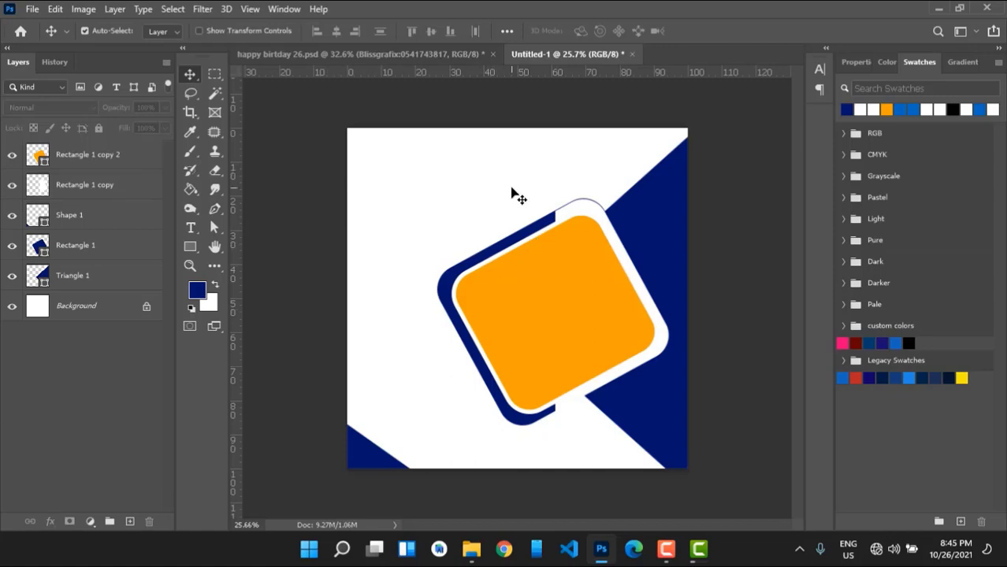
left_click(190, 247)
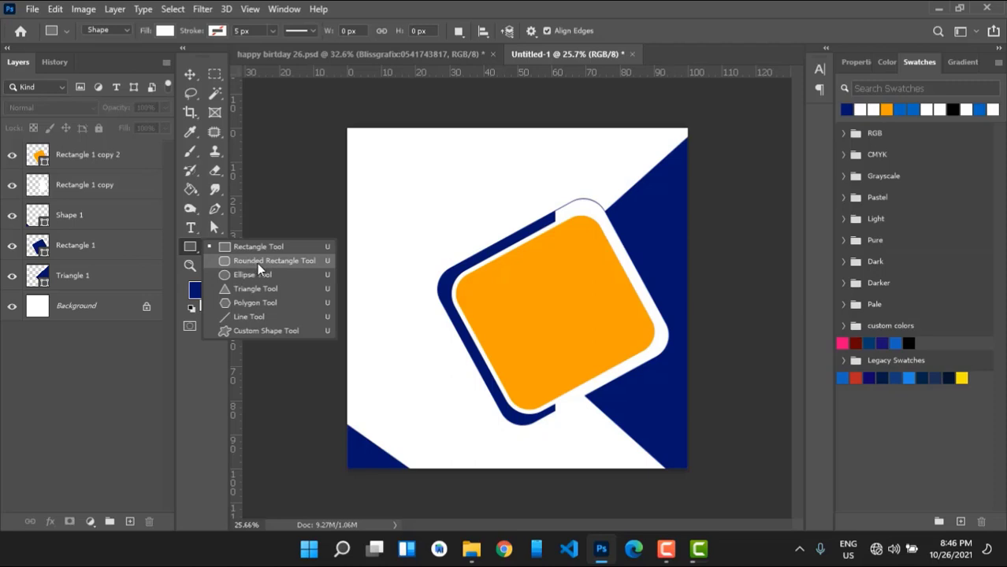
Draw a small white rounded rectangle near the bottom with a navy outline.
left_click(252, 261)
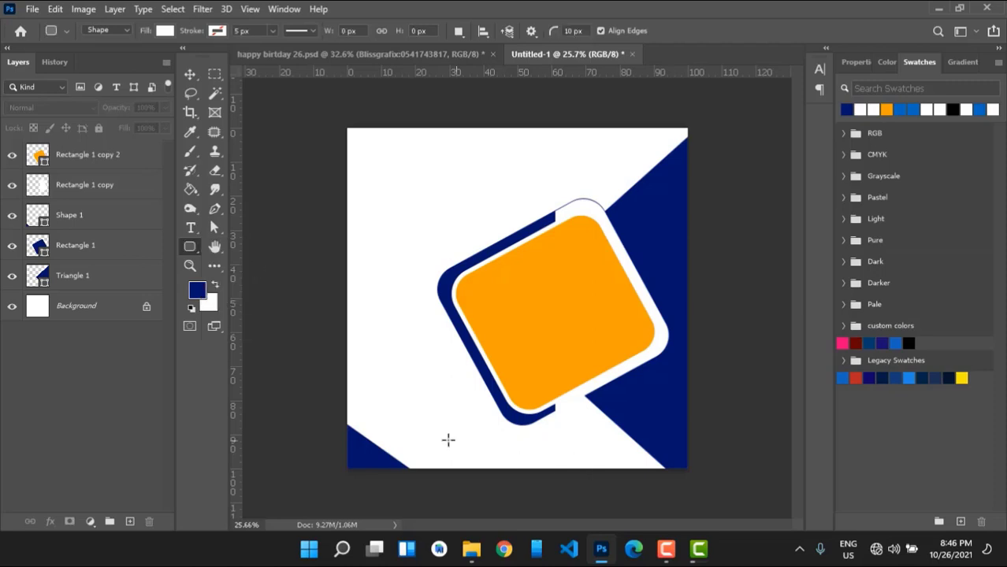
left_click_drag(449, 439, 546, 456)
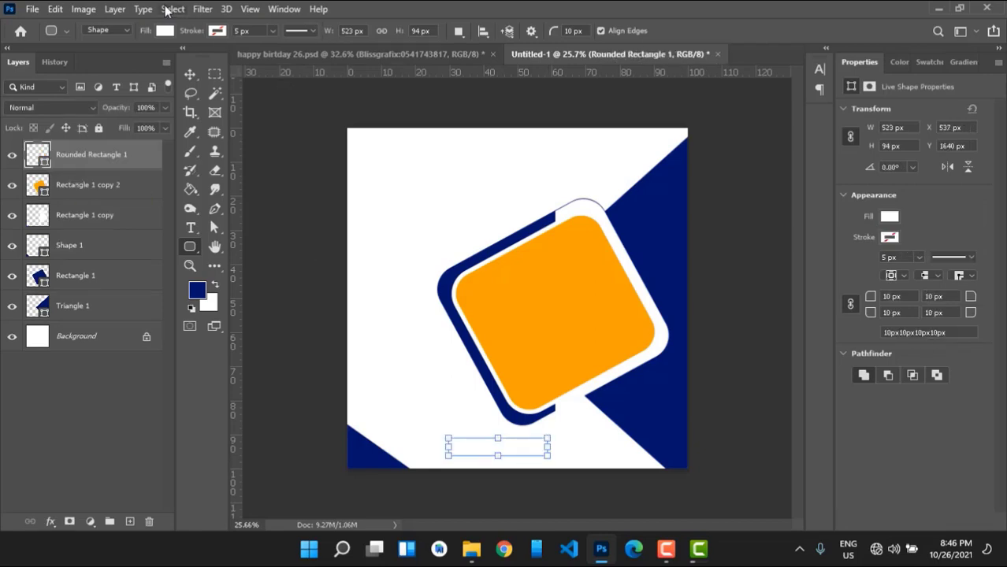
left_click(164, 31)
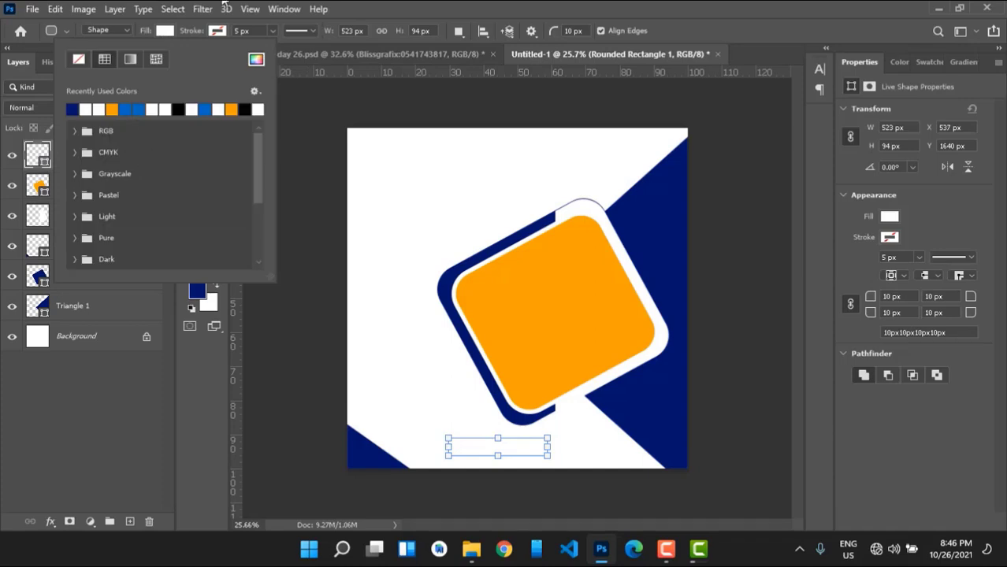
left_click(217, 33)
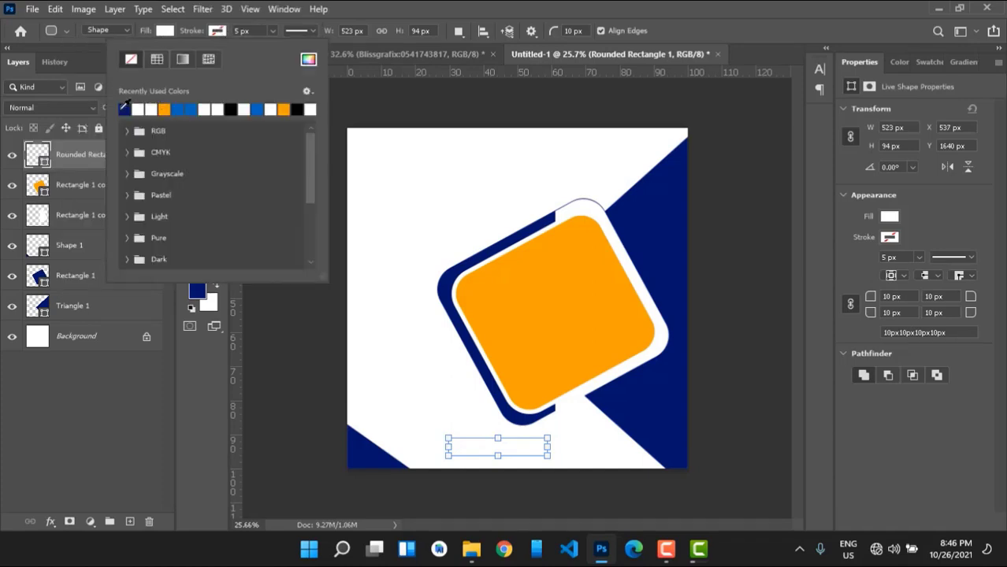
left_click(125, 109)
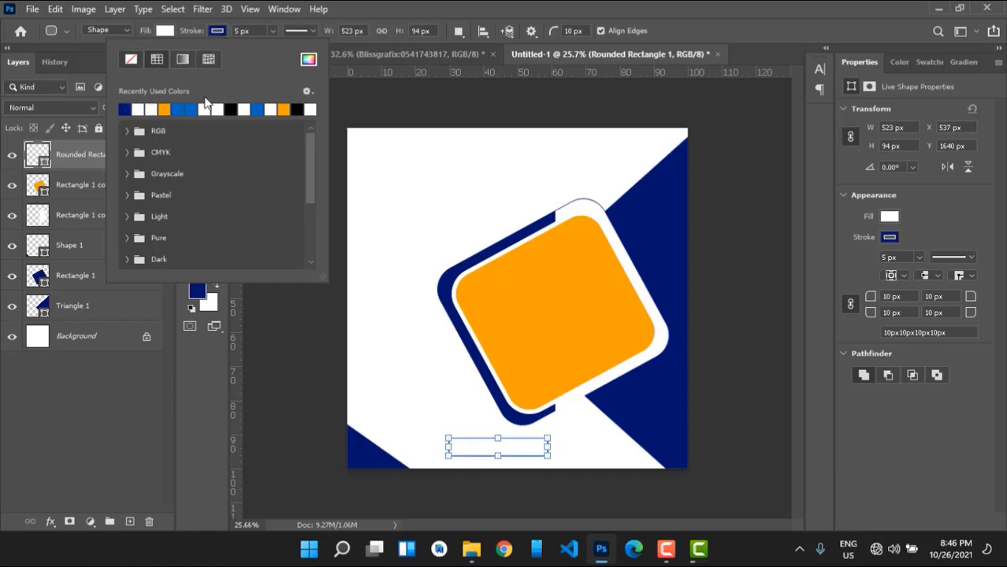
key("Return")
key("Return")
Move the rounded box to the bottom centre and nudge it up slightly.
key("v")
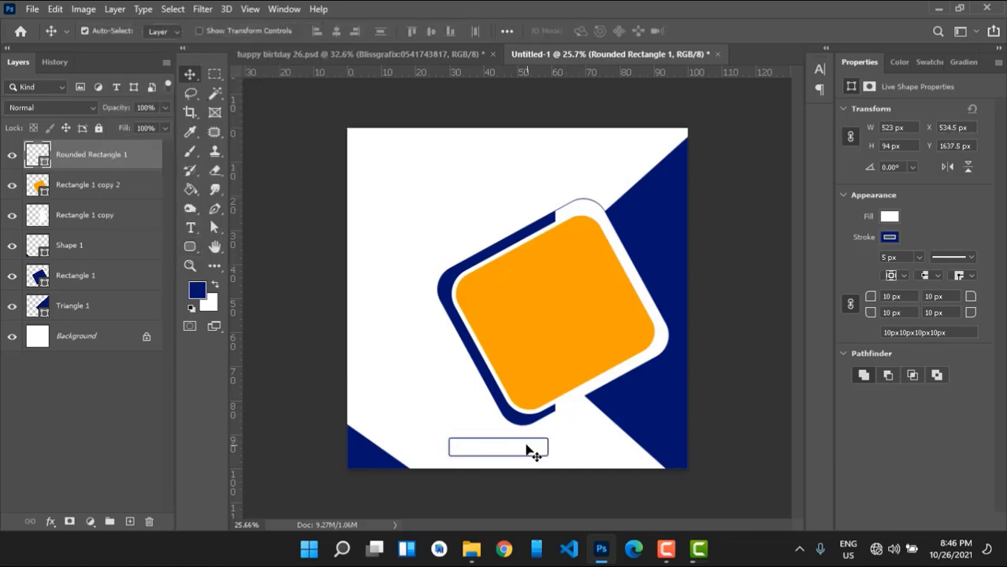
left_click_drag(528, 448, 551, 459)
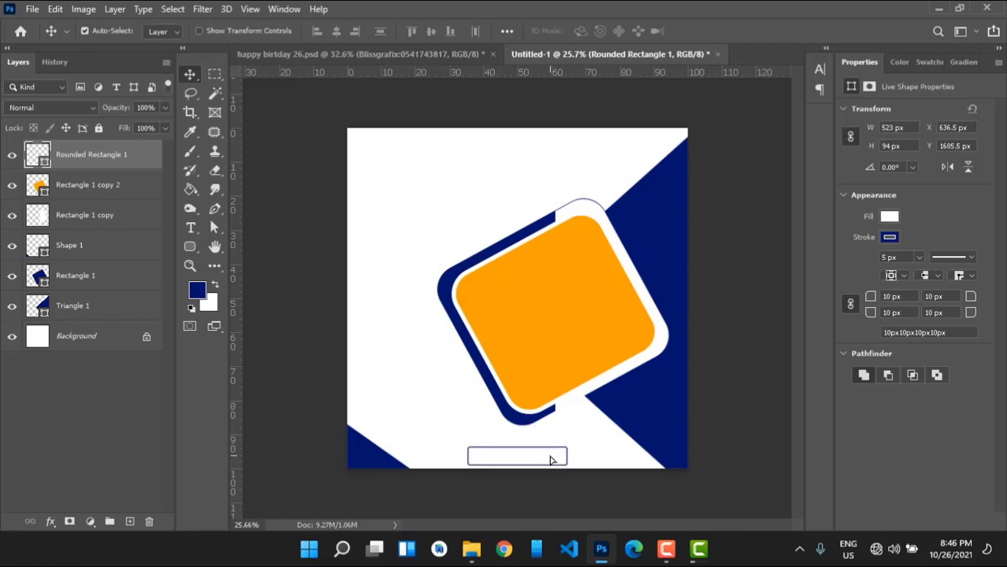
key("Up")
key("Up")
key("Up")
key("Up")
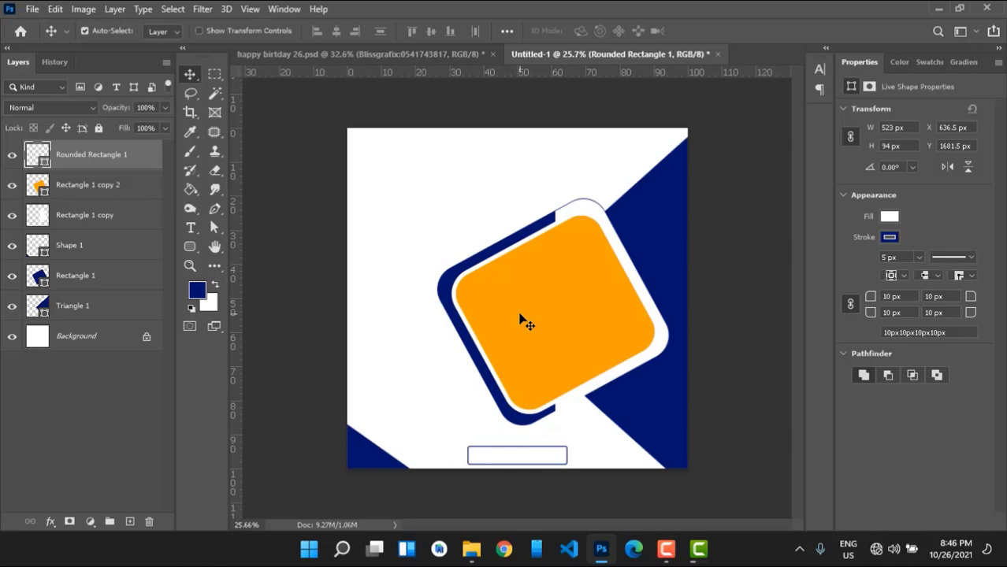
mouse_move(471, 552)
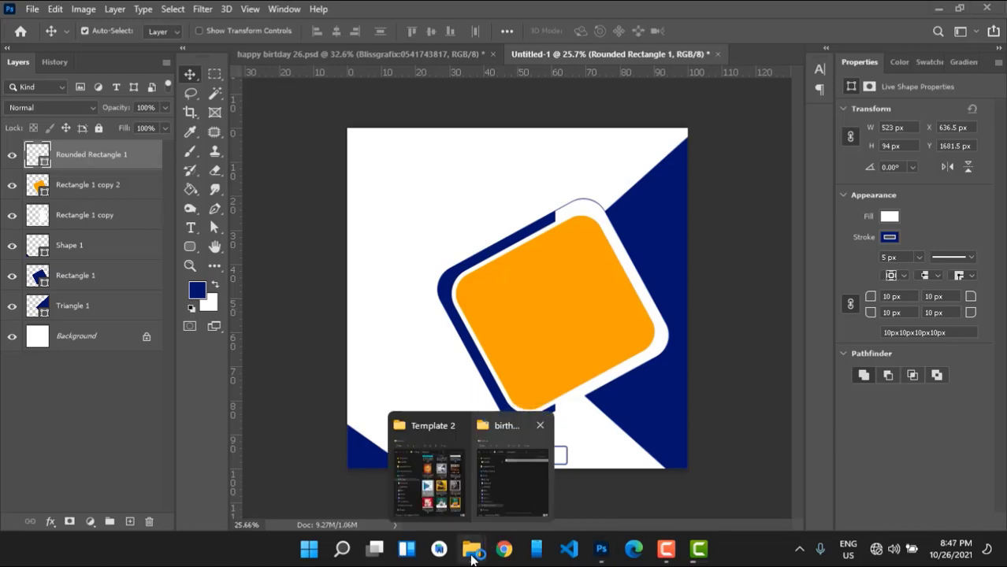
In File Explorer, go to Document Hub (D:) and open the PICS folder.
left_click(499, 513)
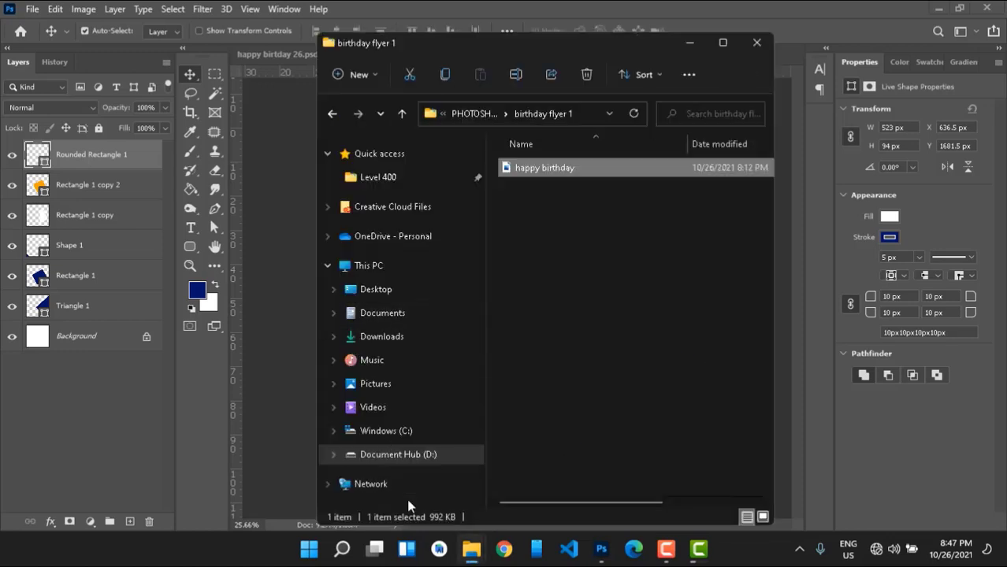
left_click(394, 455)
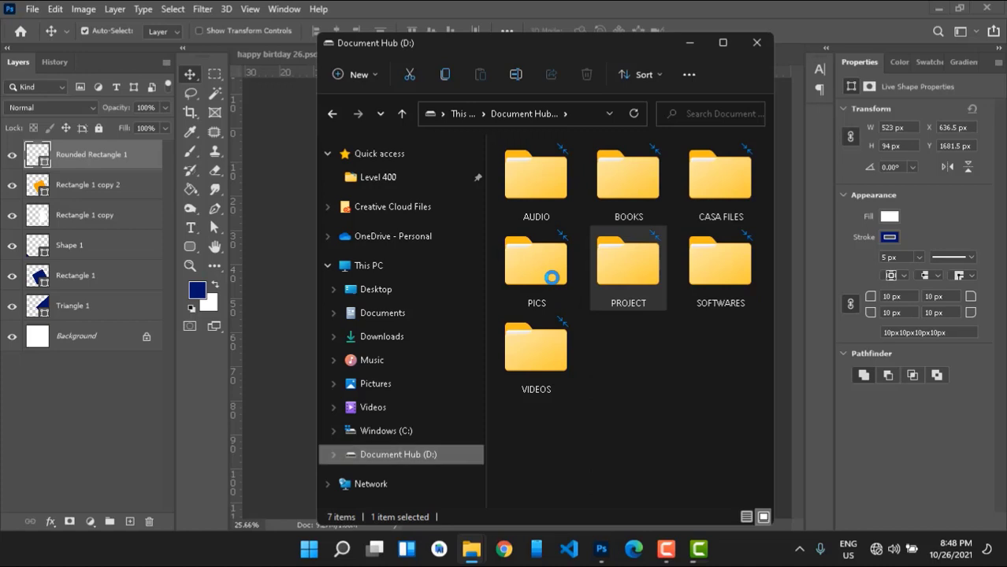
left_click(552, 278)
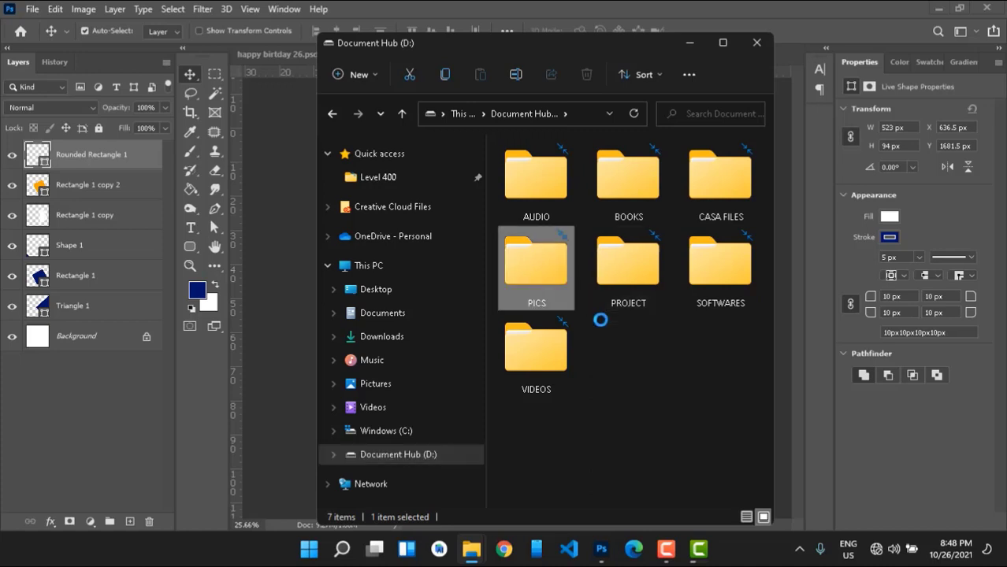
double_click(553, 283)
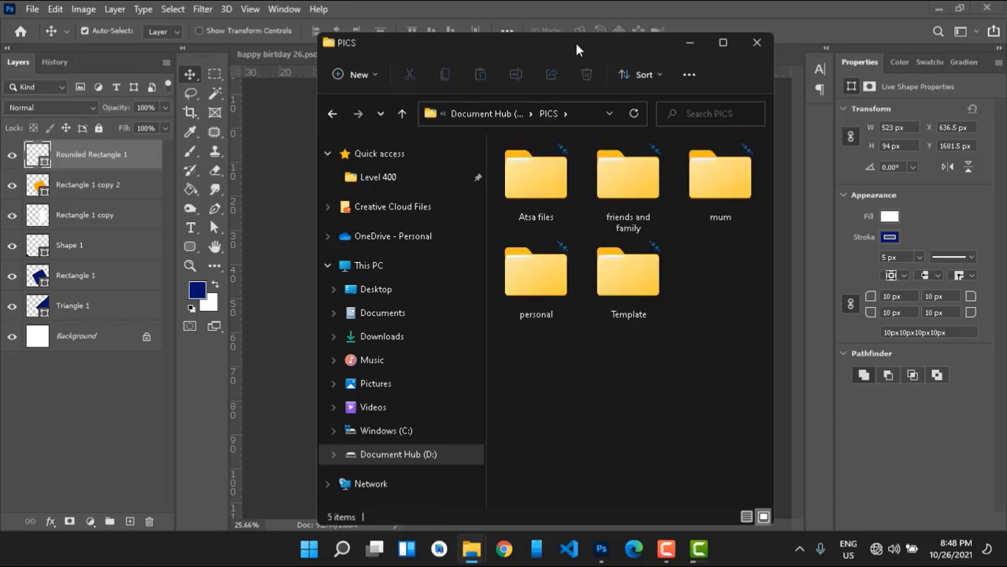
Open the friends and family folder and bring a portrait photo into the flyer.
left_click_drag(575, 43, 817, 64)
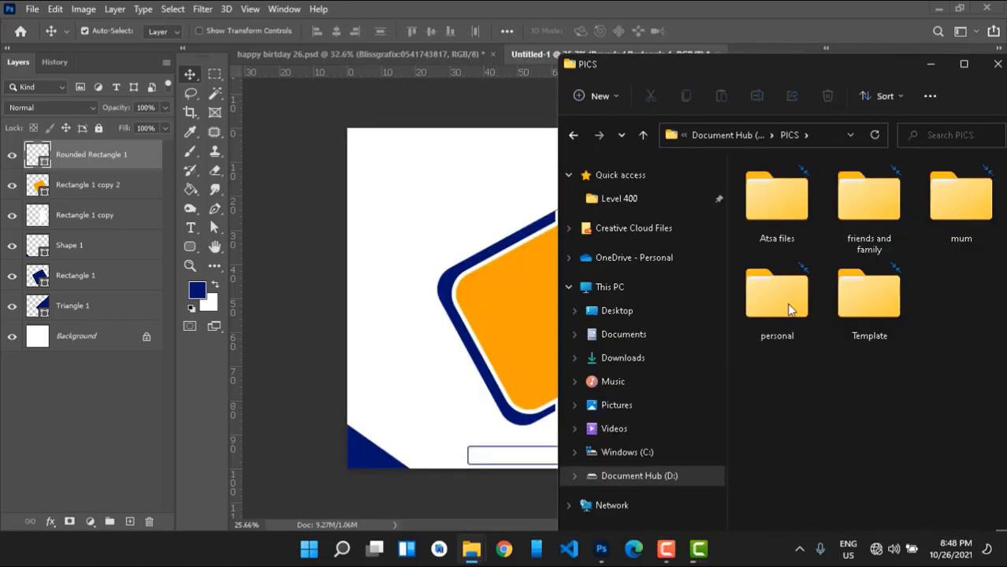
left_click(801, 330)
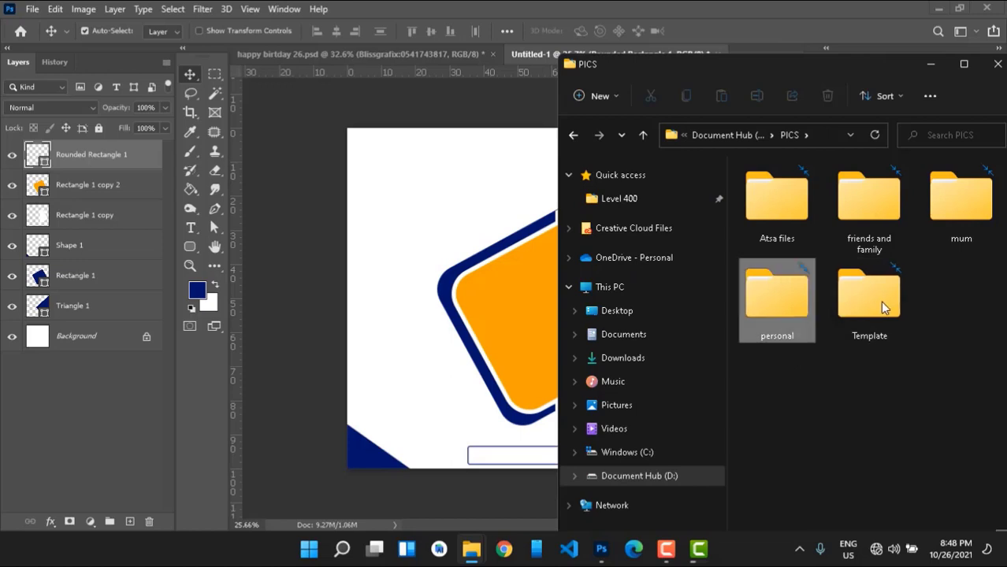
left_click(871, 217)
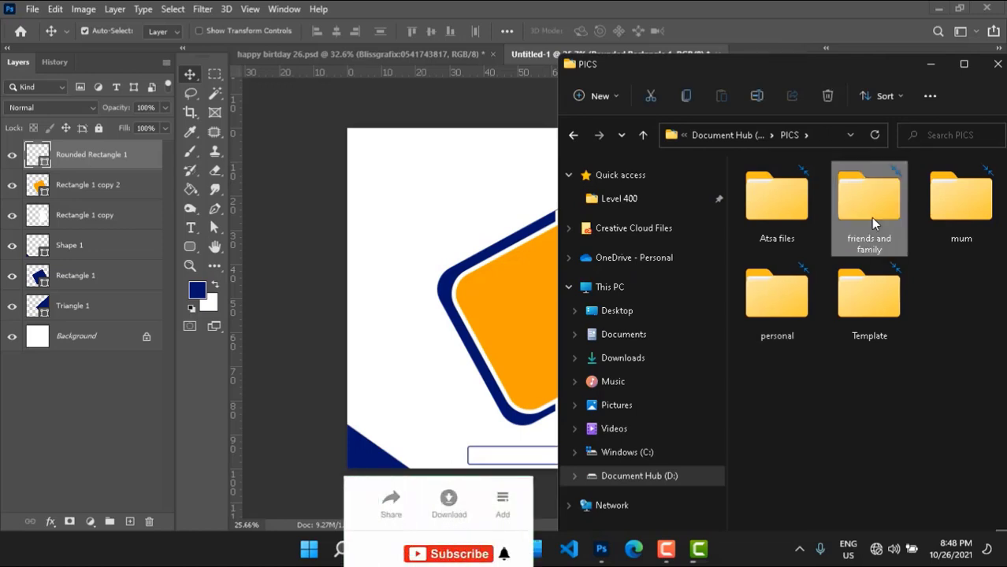
double_click(871, 217)
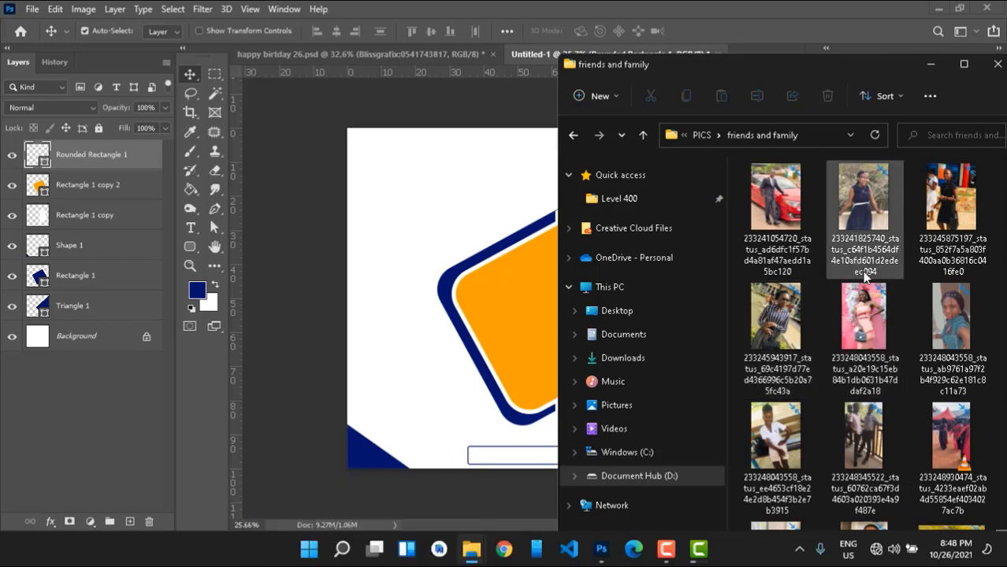
scroll(865, 276, "down", 1)
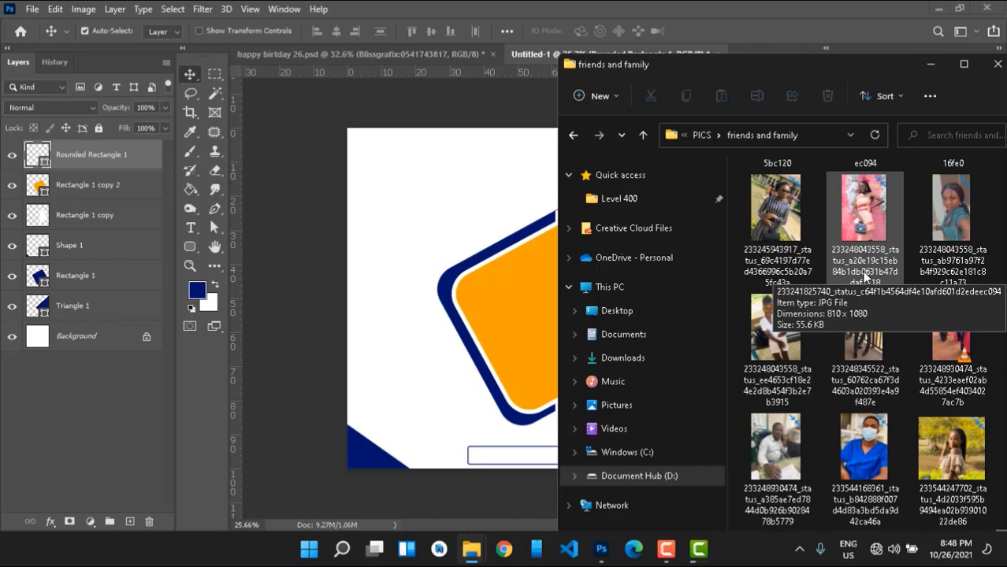
scroll(865, 276, "down", 1)
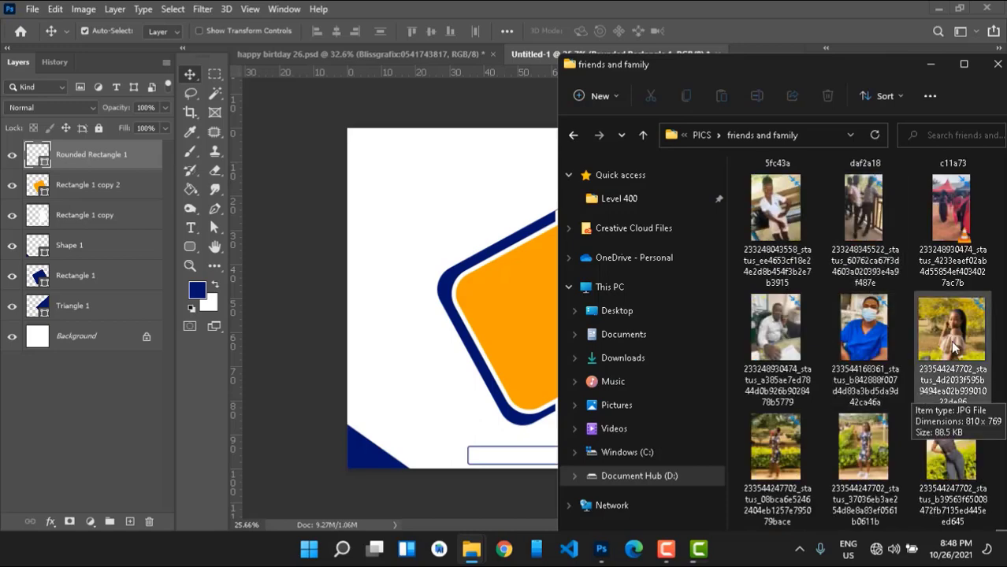
left_click(486, 322)
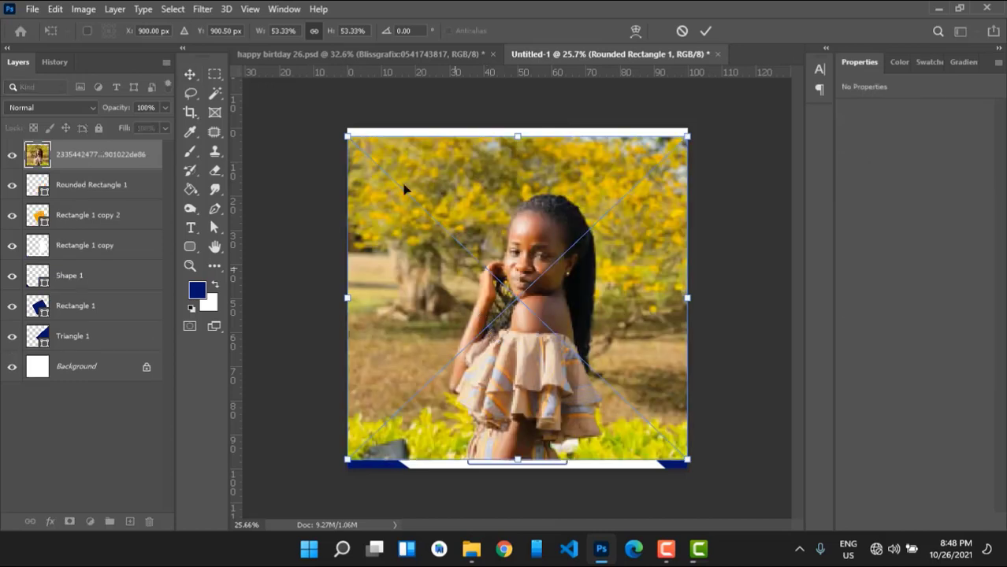
Shrink the placed photo to about 41% and shift it slightly up and left.
left_click_drag(349, 134, 427, 212)
left_click_drag(582, 305, 573, 297)
key("Return")
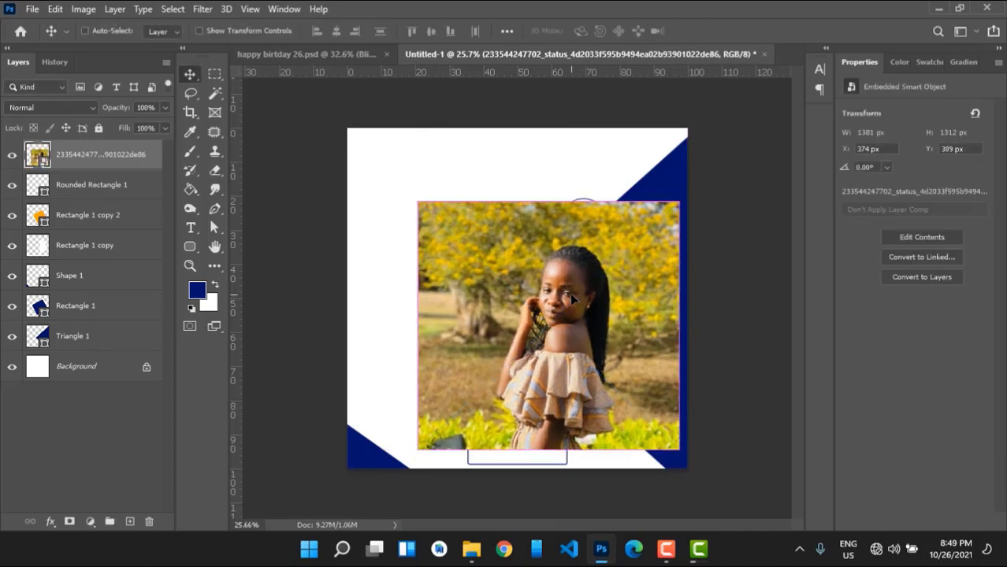
Clip the photo inside the rotated rounded frame and shift it up to fill it.
key("ctrl+alt+g")
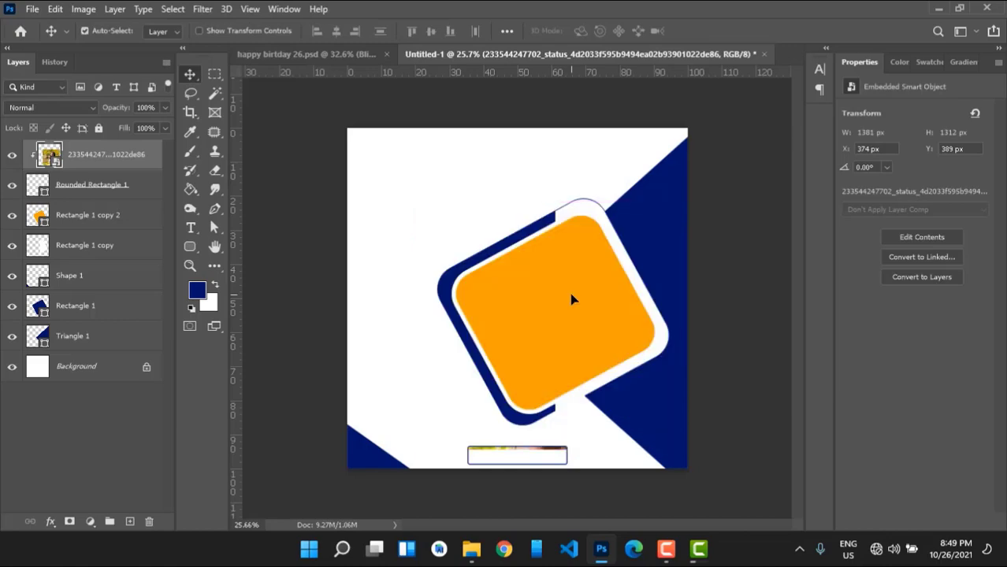
left_click_drag(48, 155, 94, 204)
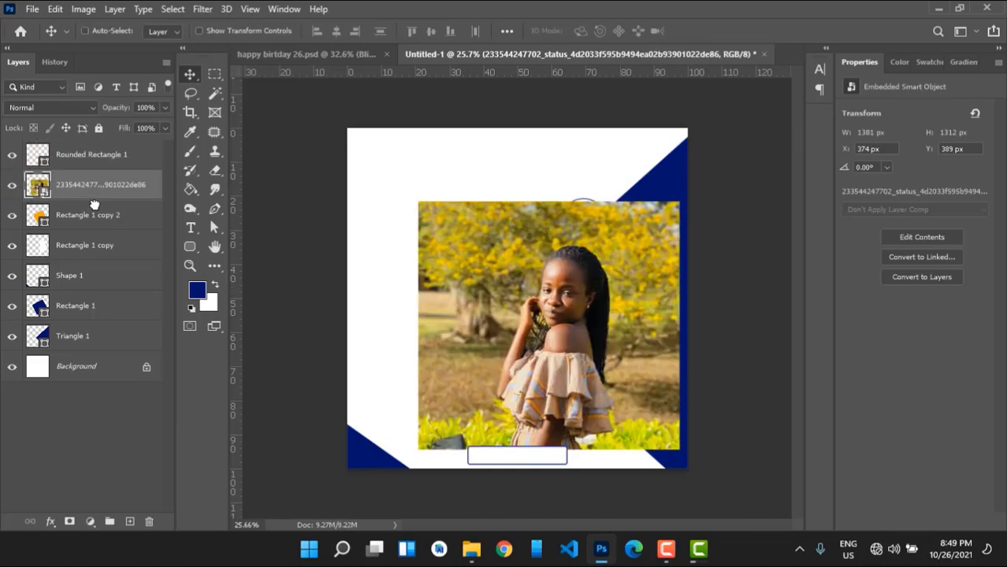
key("ctrl+alt+g")
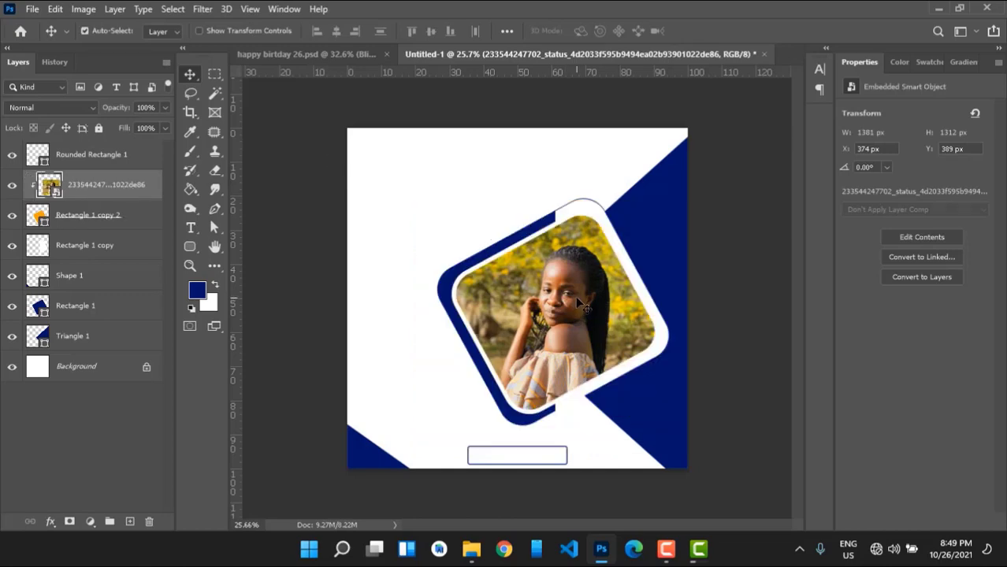
left_click_drag(579, 304, 565, 288)
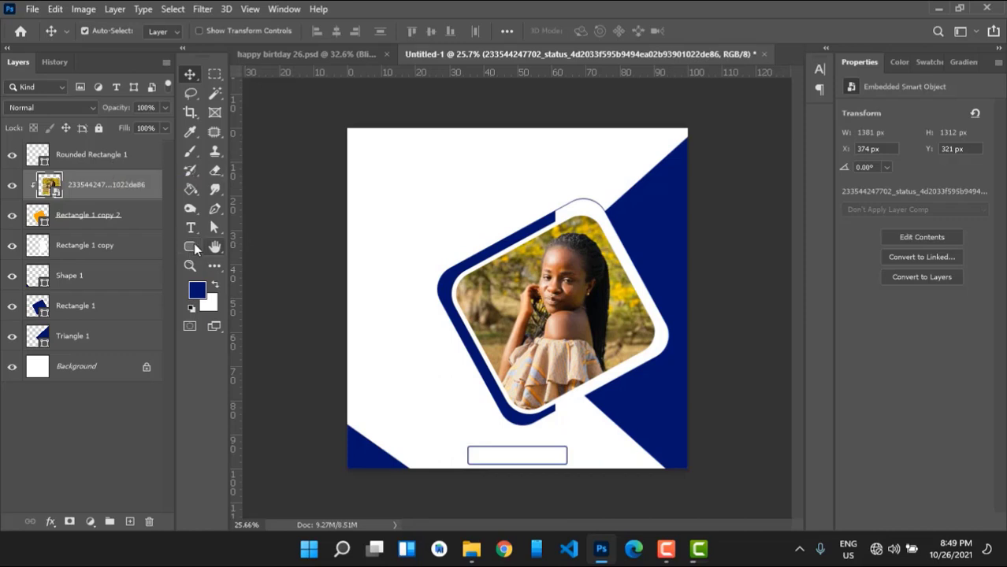
left_click(193, 247)
Draw a small navy-filled triangle in the flyer's upper left.
right_click(192, 248)
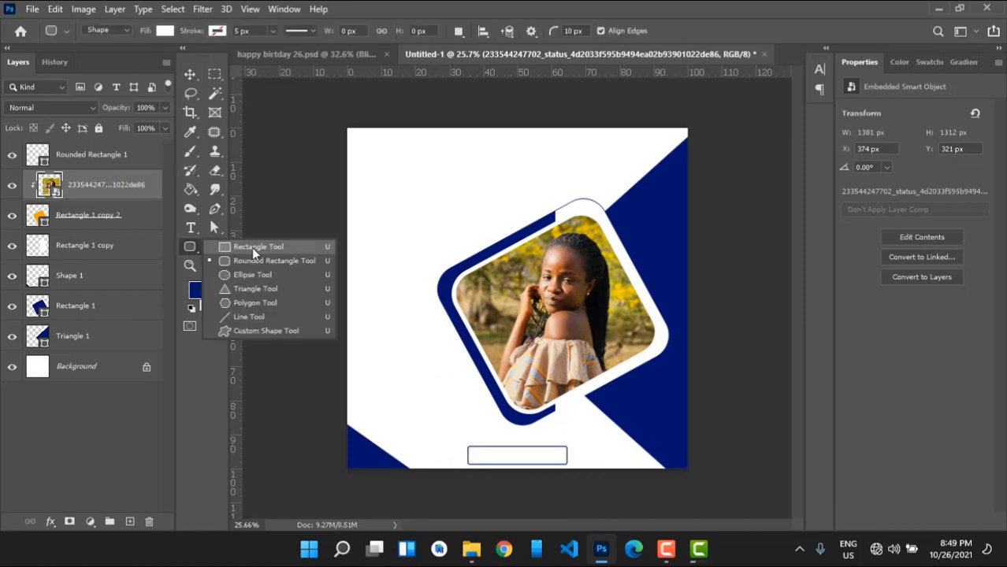
left_click(246, 289)
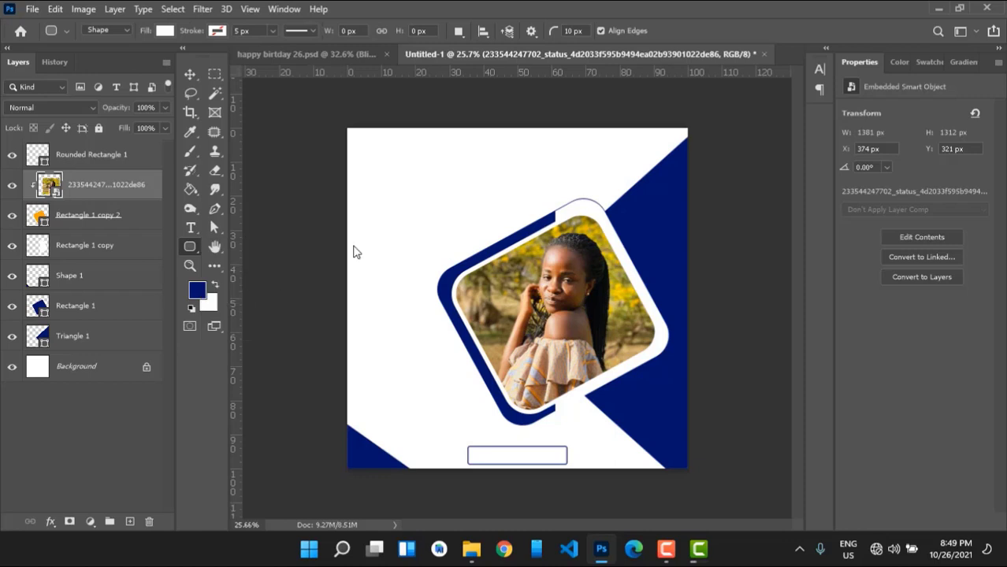
left_click_drag(408, 227, 404, 227)
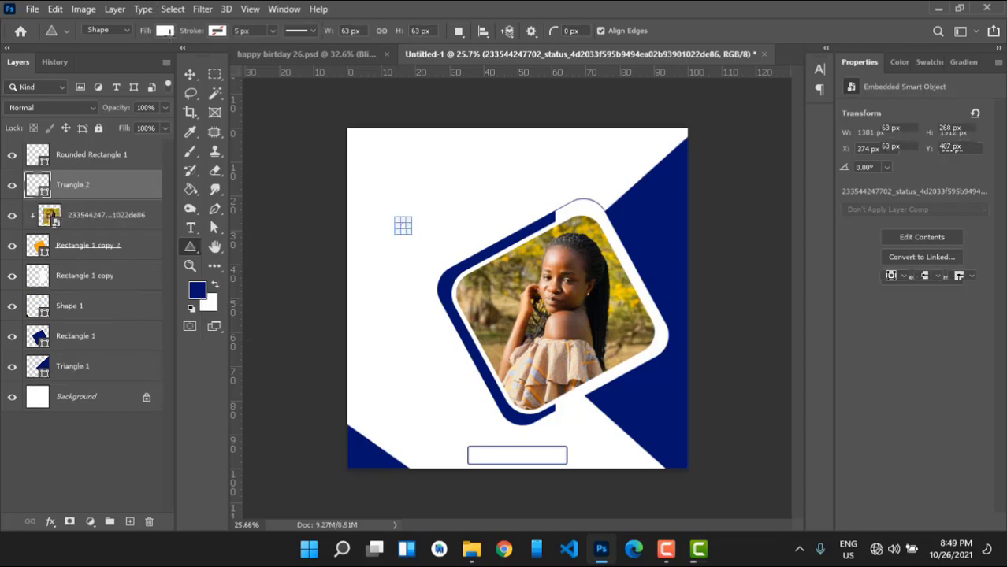
left_click(164, 30)
left_click(75, 108)
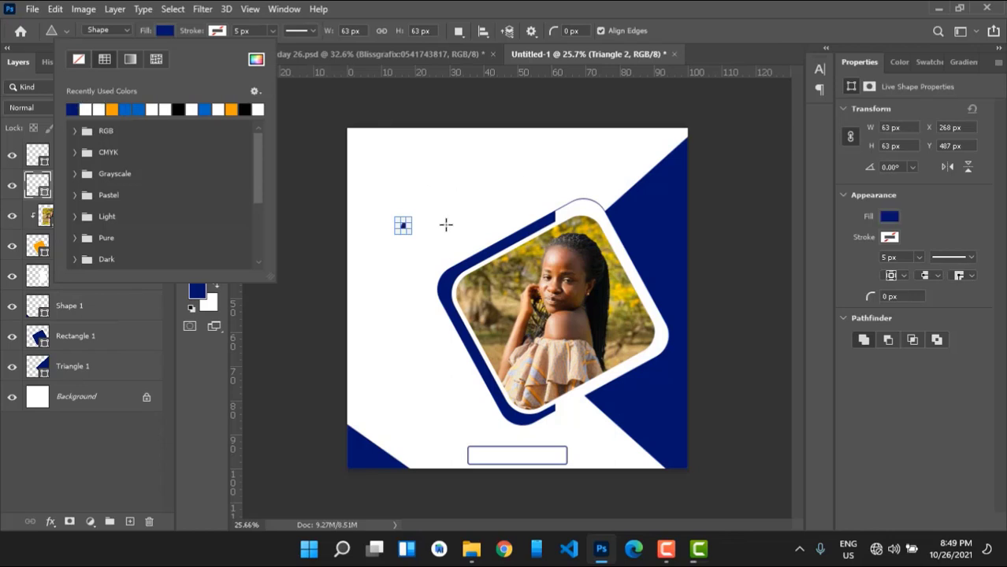
left_click(418, 213)
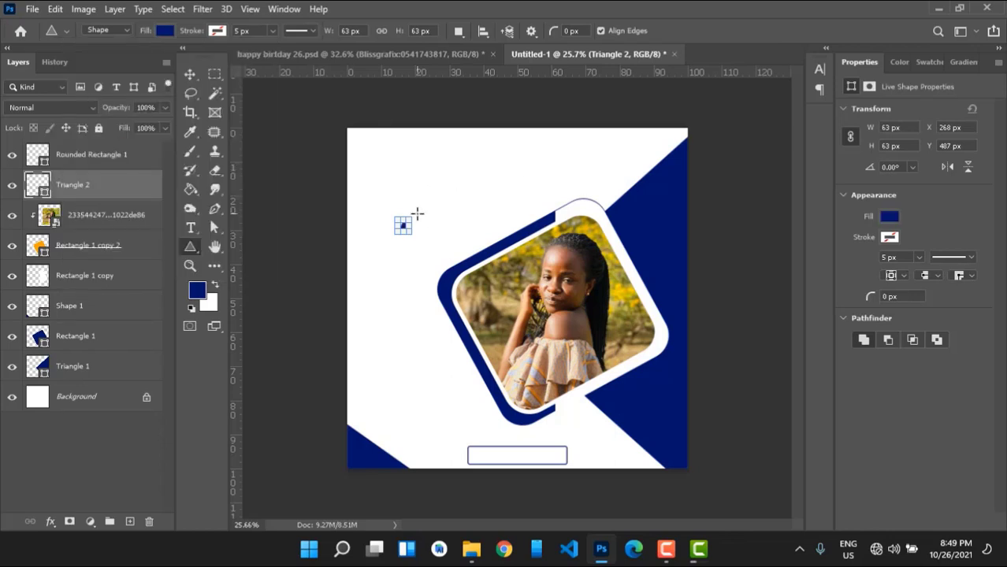
left_click(290, 146)
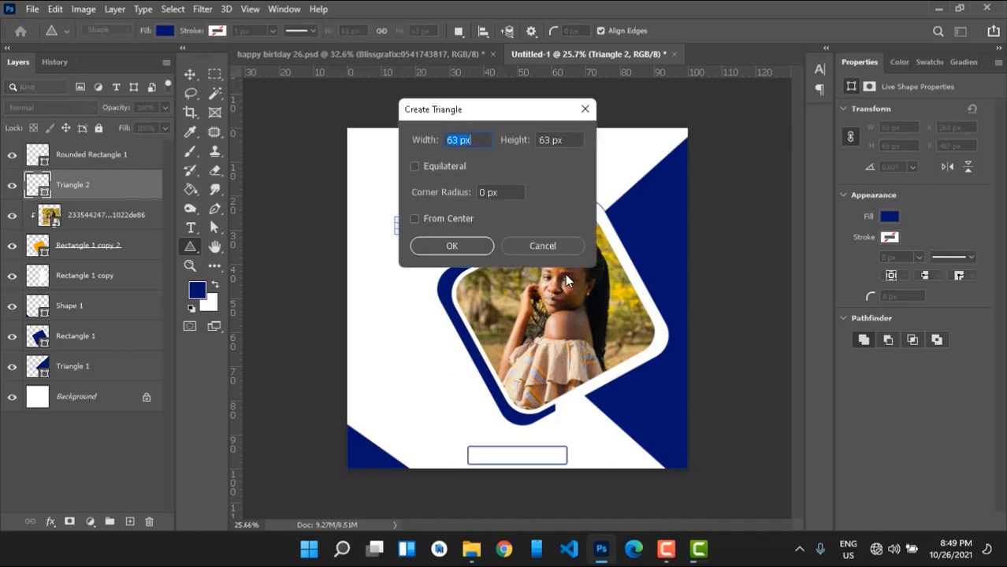
left_click(541, 246)
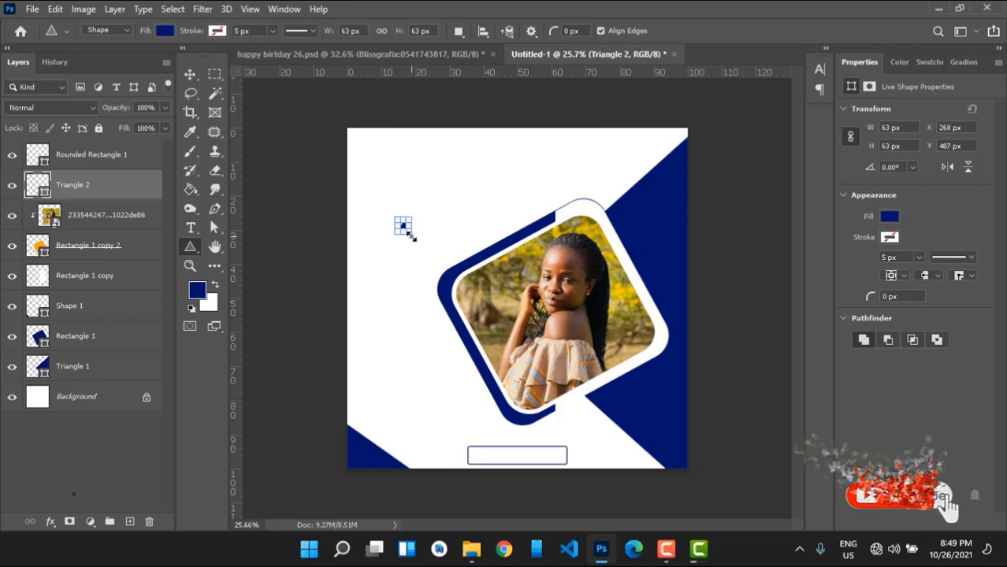
Rotate the small triangle, first about 28 degrees, then to a new angle.
key("v")
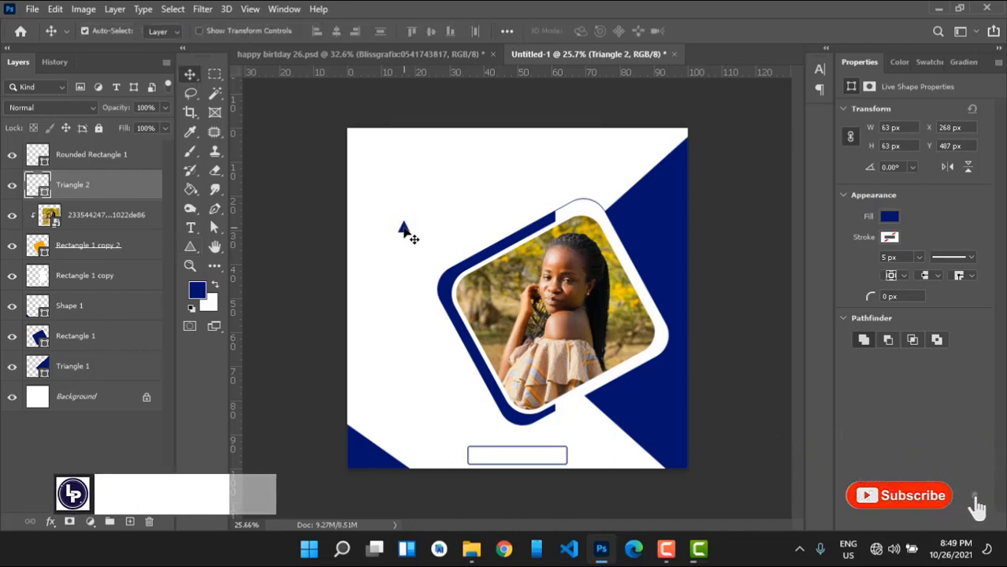
key("ctrl+t")
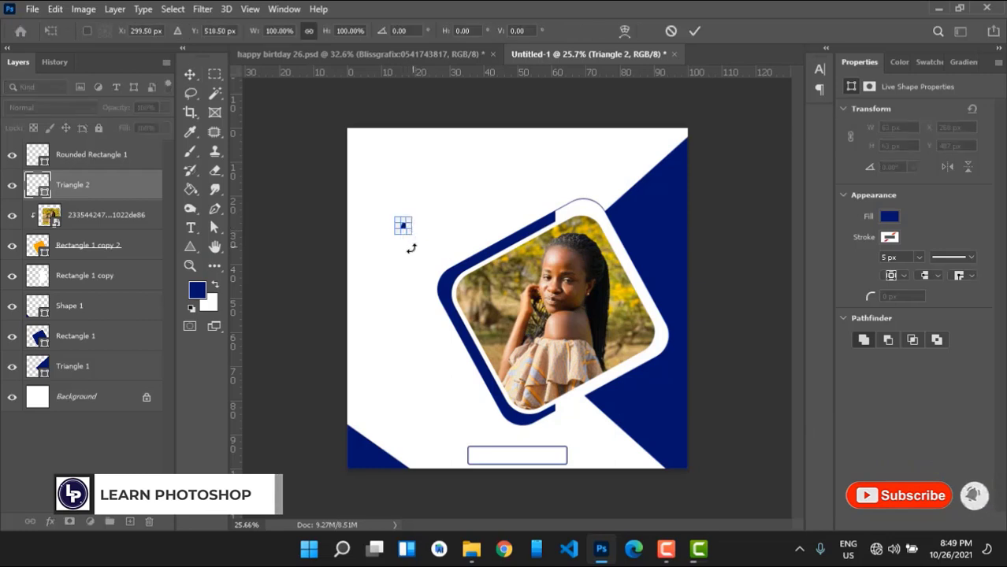
left_click_drag(409, 248, 426, 274)
key("Return")
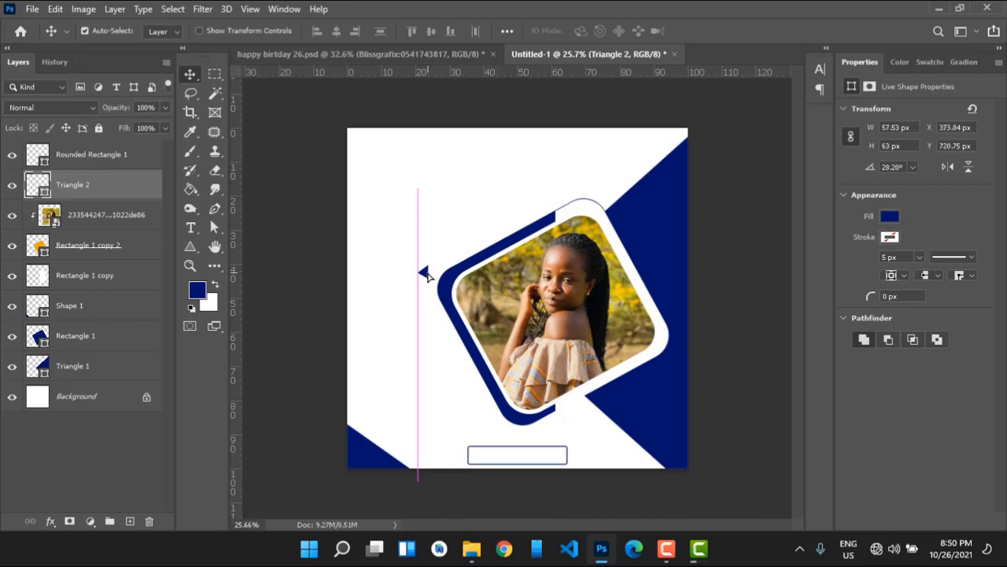
key("ctrl+t")
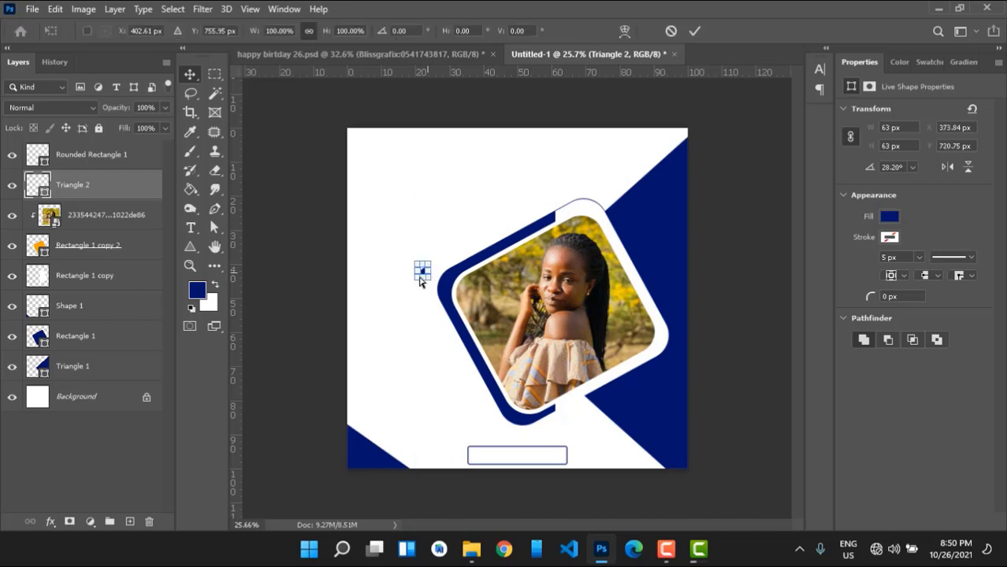
left_click_drag(406, 279, 511, 442)
key("Return")
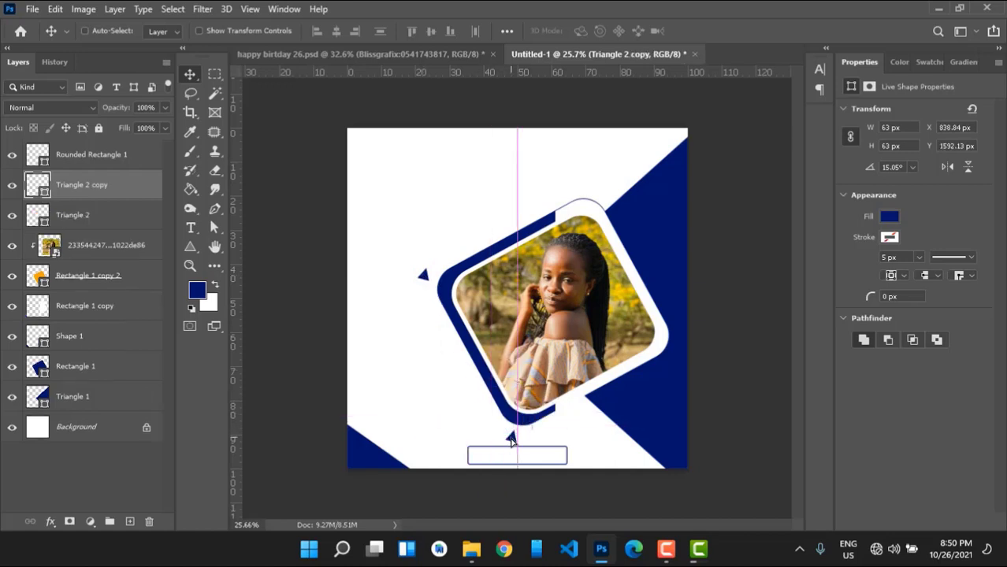
Nudge the triangle down and move the outlined box right and down into place.
key("ctrl")
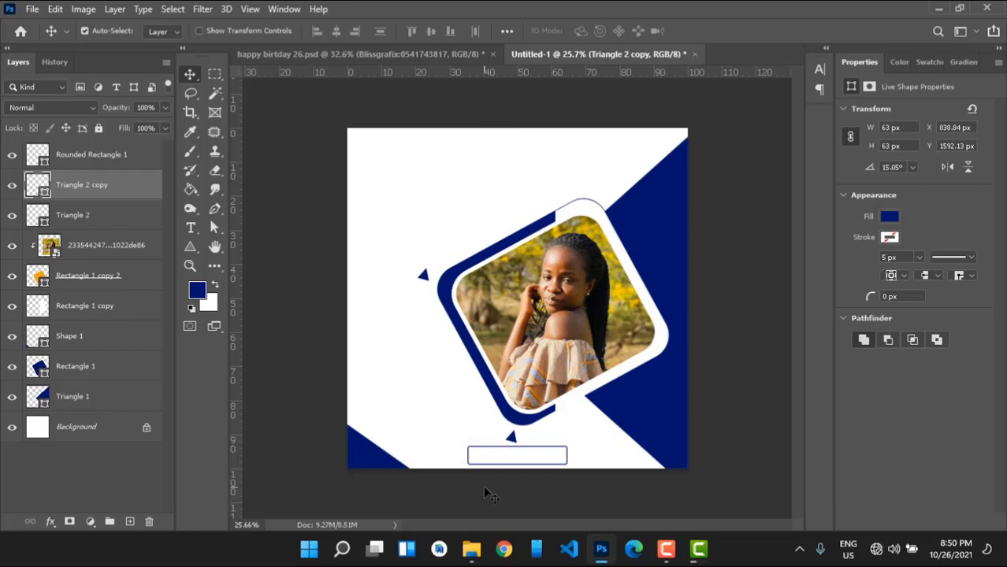
key("Down")
key("Down")
key("Down")
key("Down")
key("Down")
key("Down")
left_click_drag(533, 455, 510, 451)
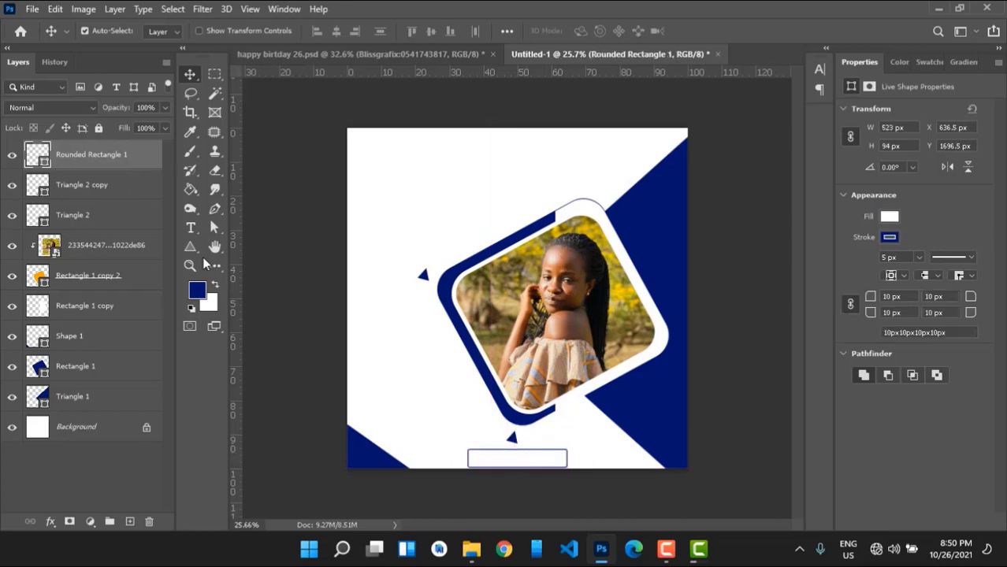
Draw a small ellipse above the portrait frame.
left_click(194, 247)
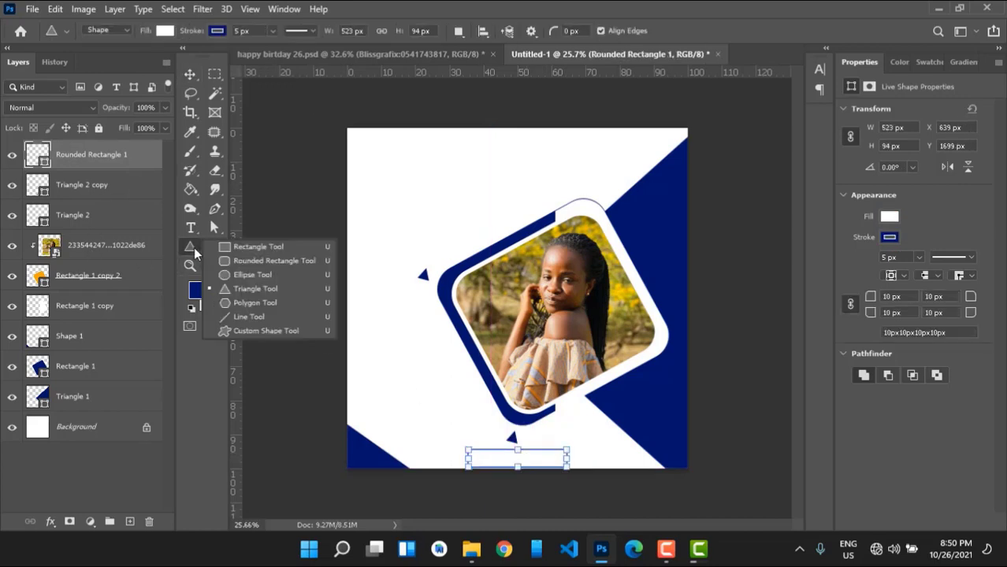
left_click(239, 275)
left_click_drag(463, 181, 464, 183)
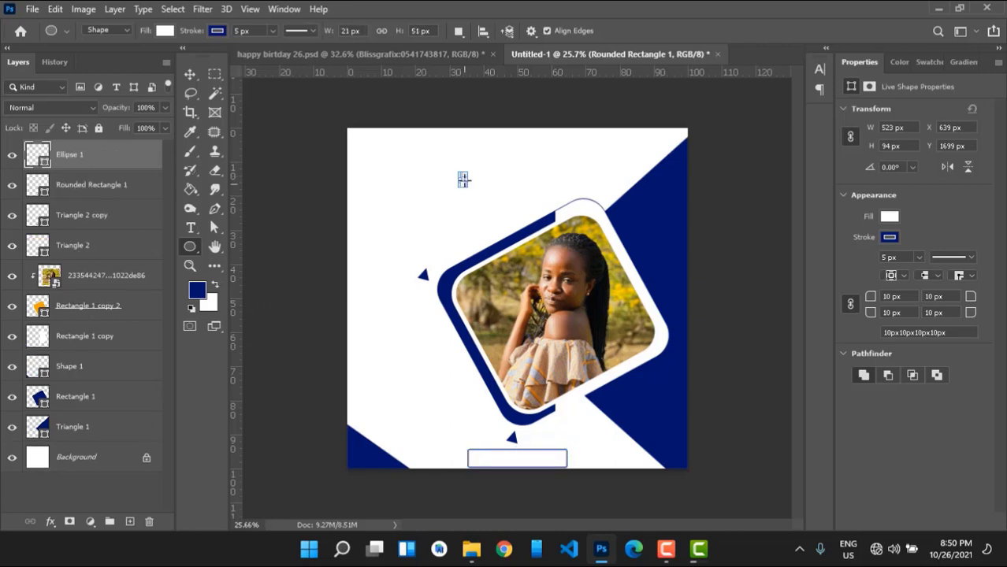
key("v")
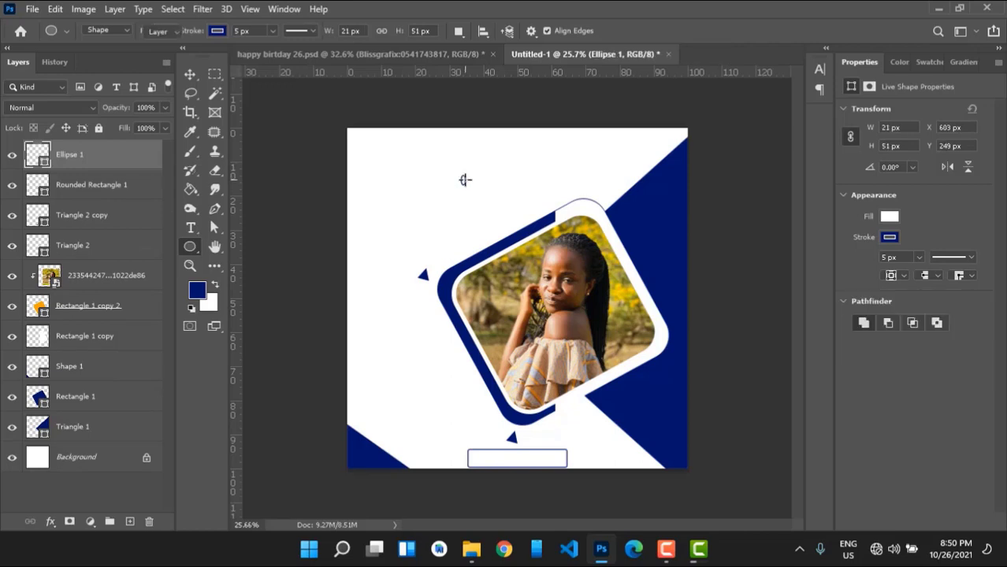
Resize the ellipse twice so it becomes a small circle.
key("ctrl+t")
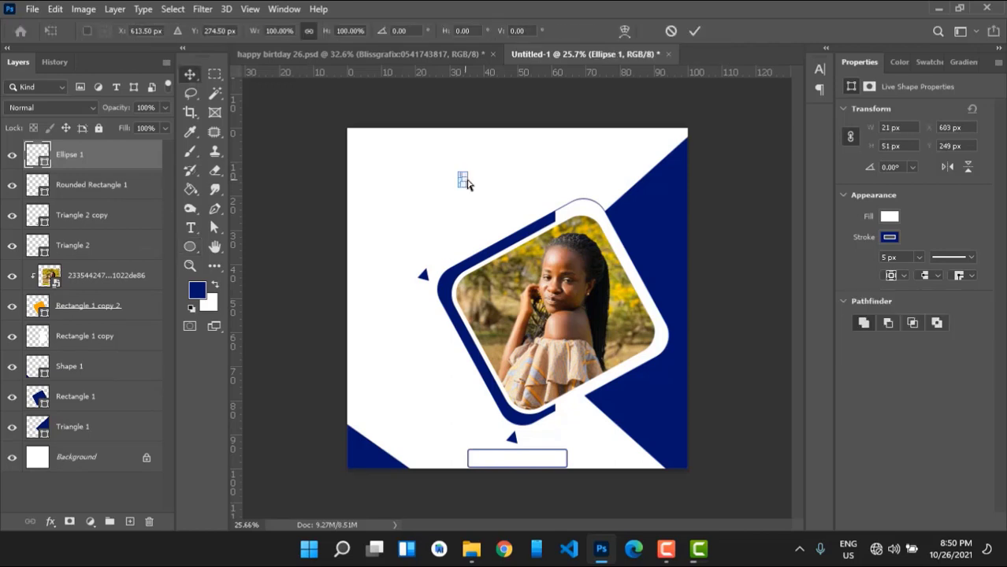
left_click_drag(466, 179, 476, 181)
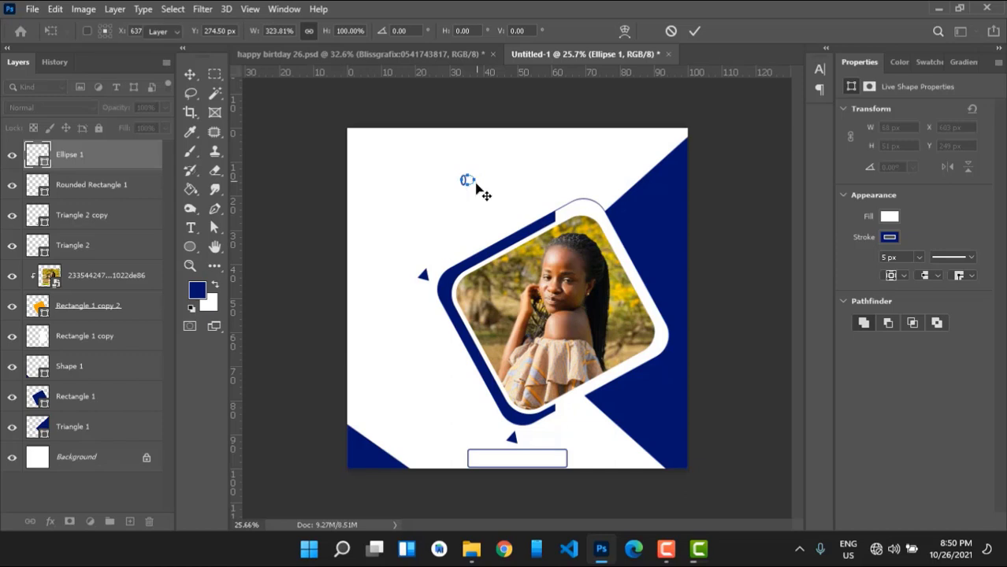
key("Return")
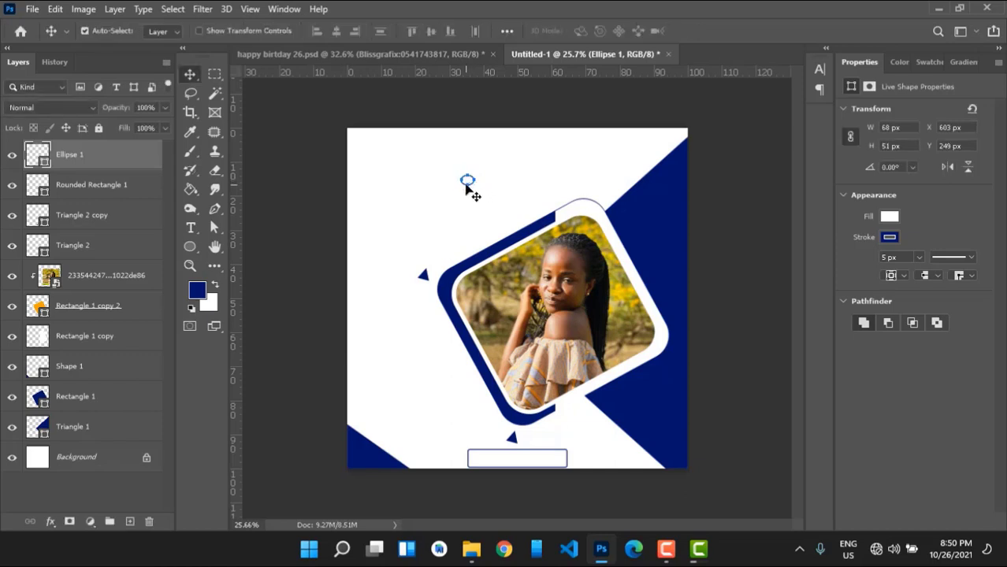
key("ctrl+t")
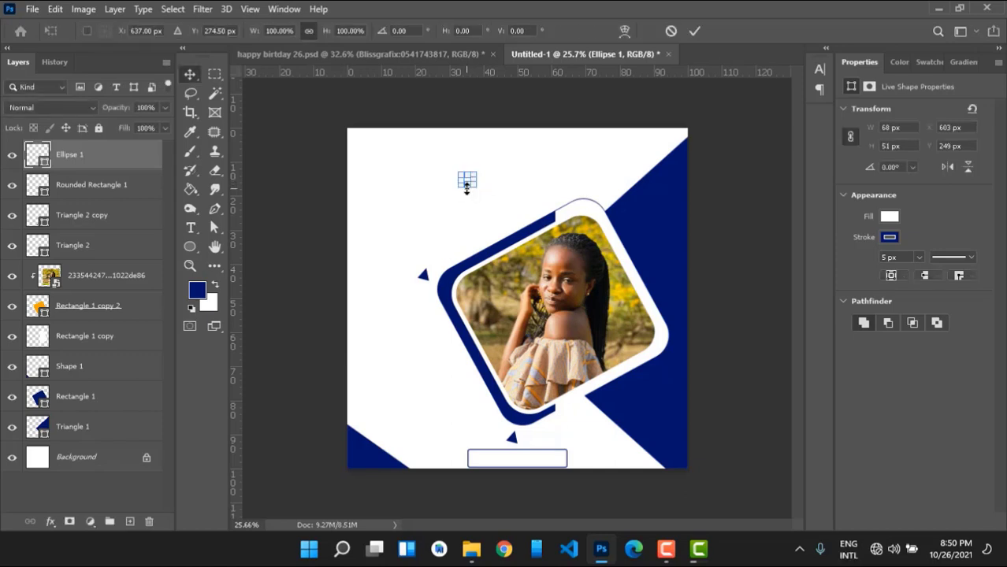
left_click_drag(466, 182, 470, 186)
key("Return")
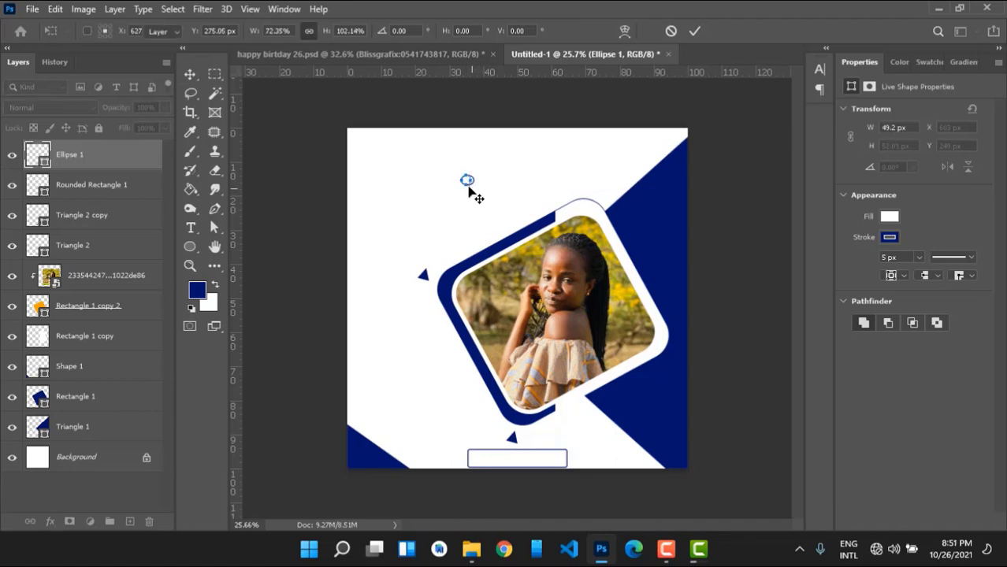
left_click(468, 190)
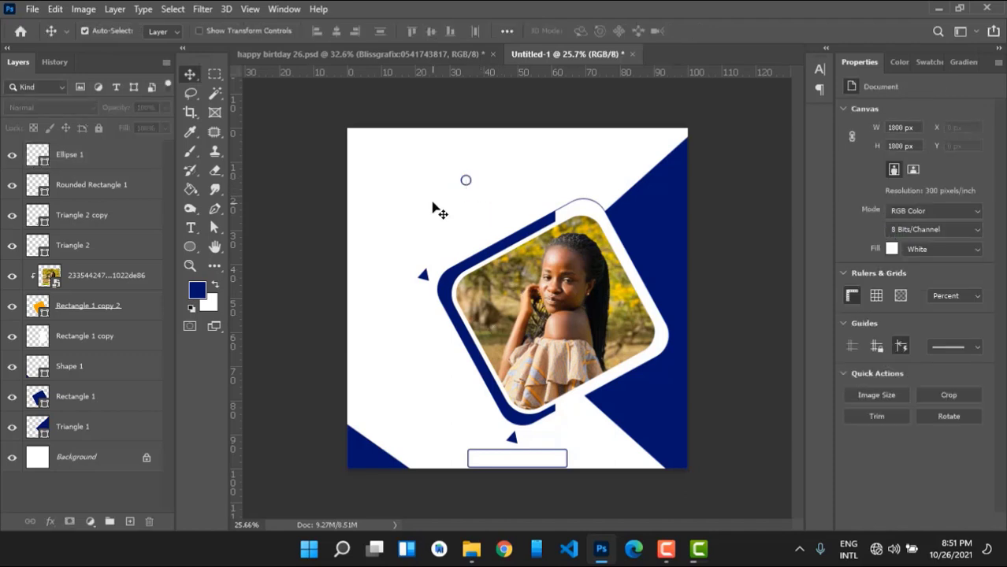
Place the circle beside the frame, copy it below the frame, and reposition the original upper left.
left_click_drag(467, 181, 378, 213)
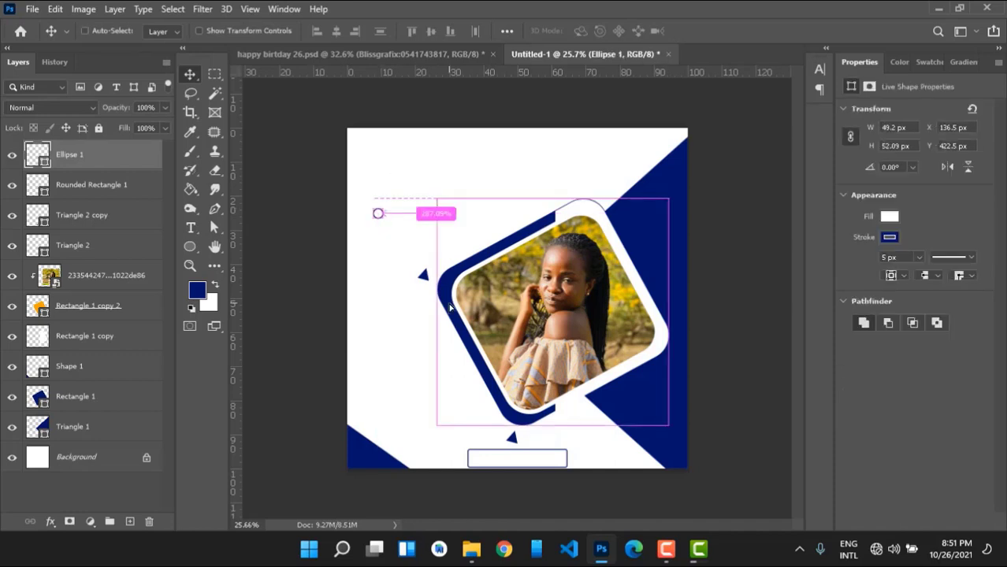
key("ctrl+j")
left_click_drag(379, 215, 473, 427)
left_click_drag(378, 214, 444, 242)
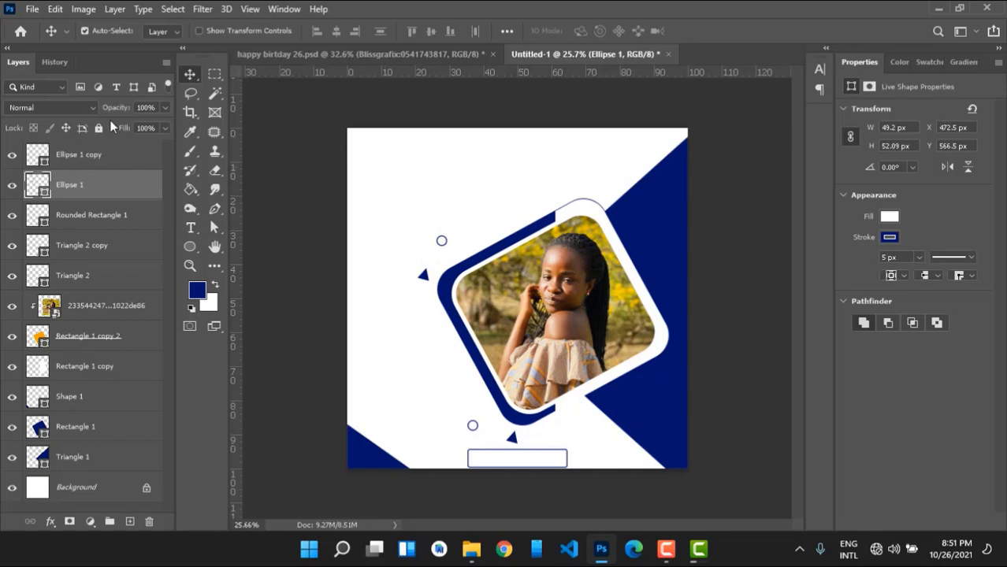
Attempt to select and group the layers from Ellipse 1 copy to Triangle 1, undoing each try.
left_click(95, 158)
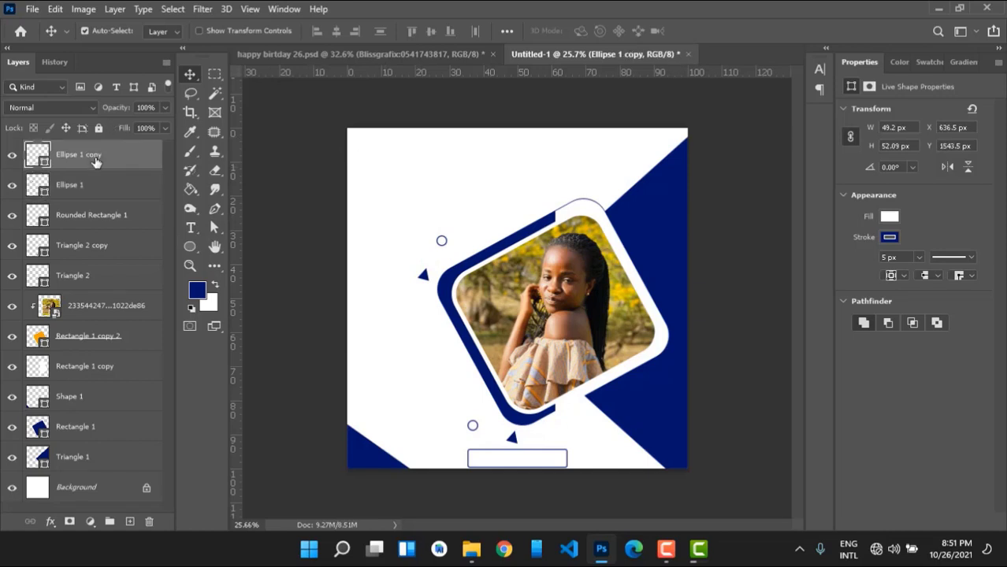
left_click(92, 465, "shift")
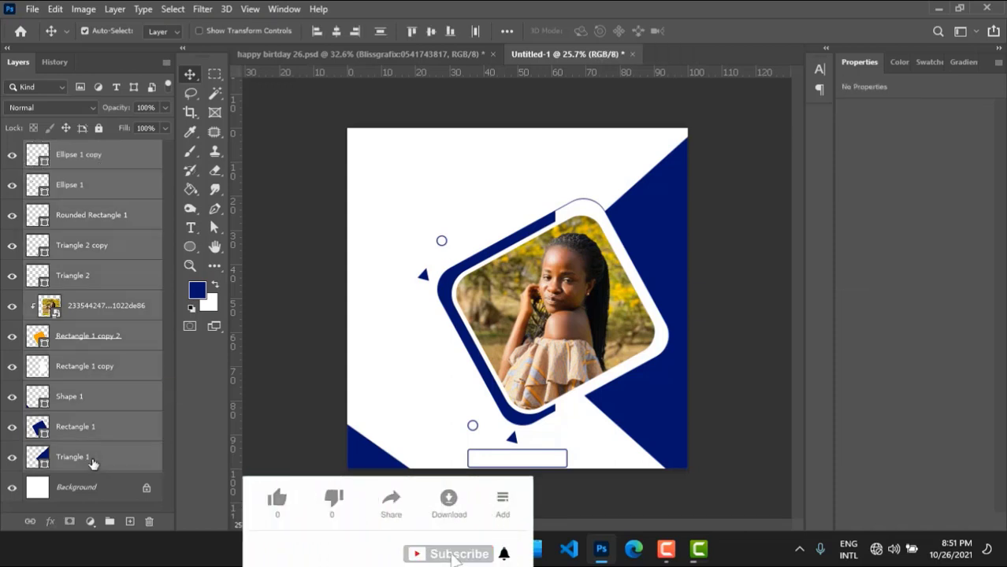
key("ctrl+j")
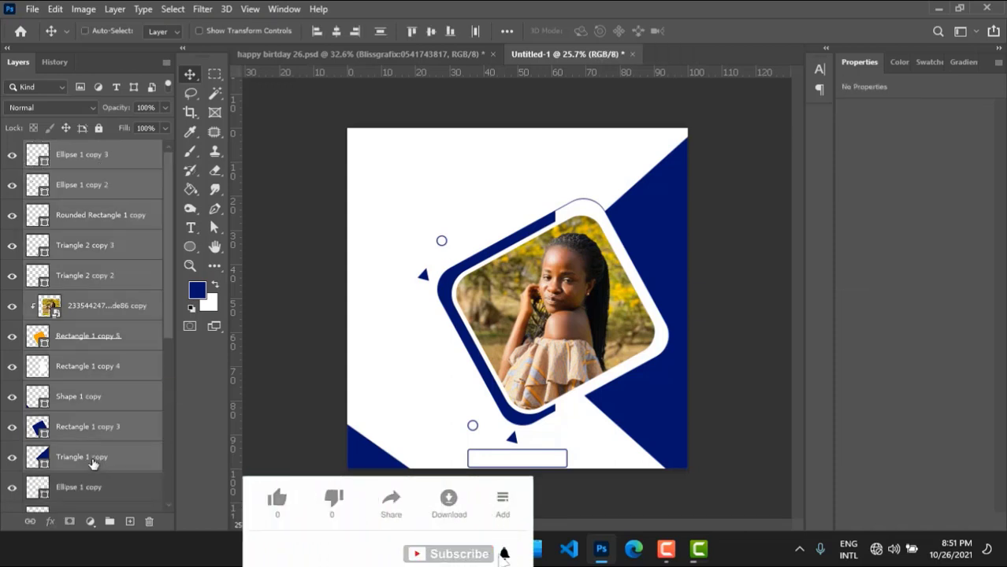
key("ctrl+g")
left_click(126, 394)
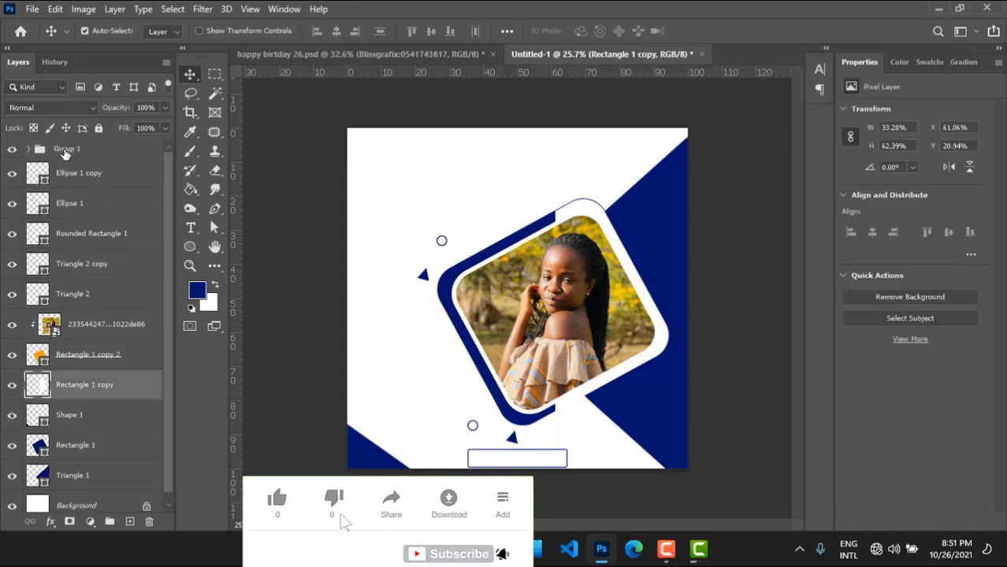
key("ctrl+z")
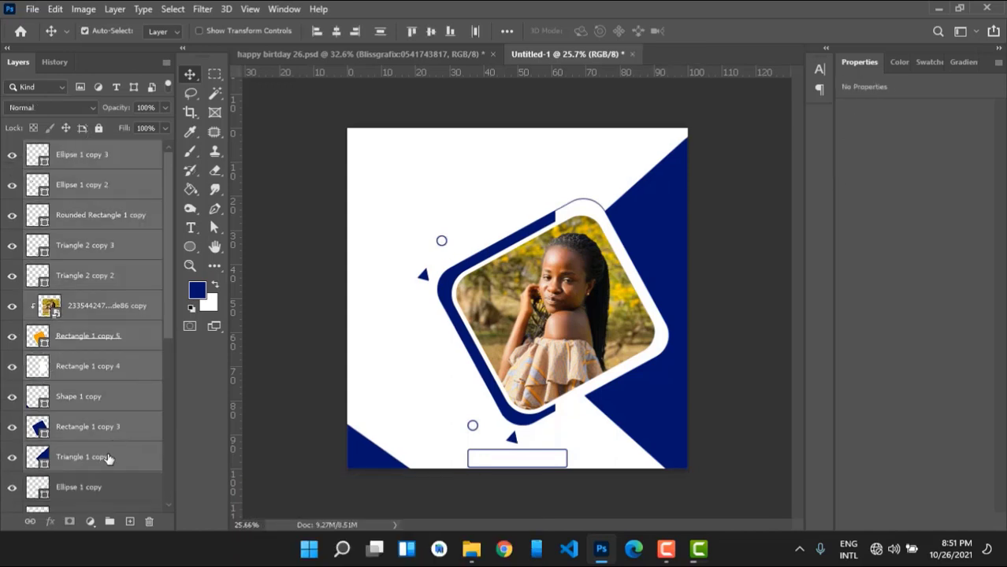
scroll(108, 457, "down", 5)
scroll(108, 458, "down", 3)
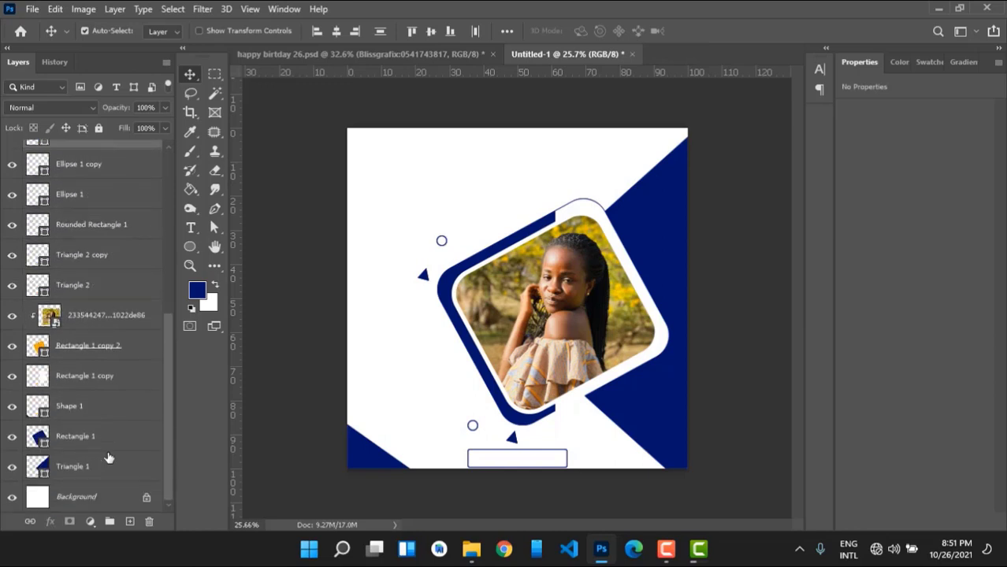
left_click(87, 477, "shift")
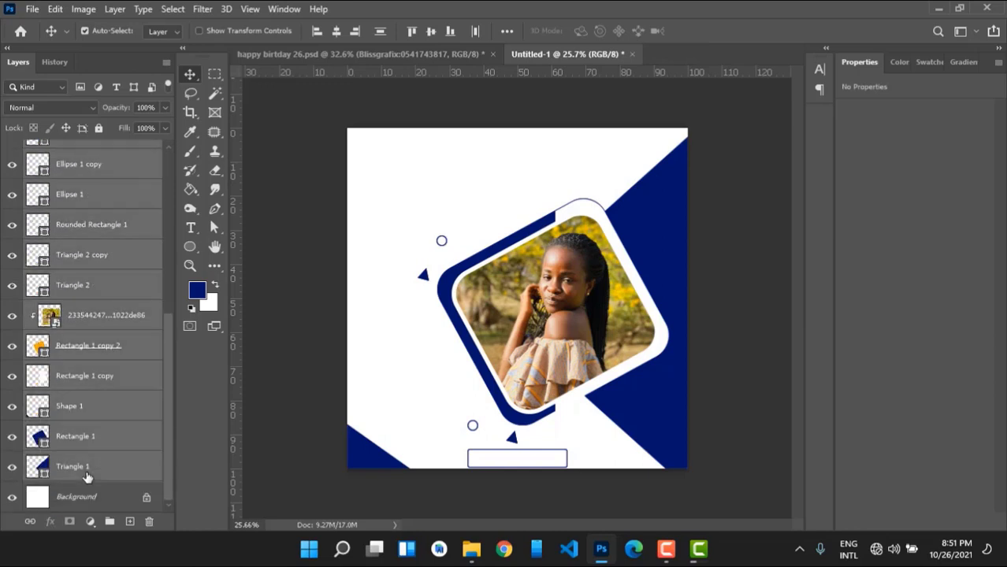
key("ctrl+g")
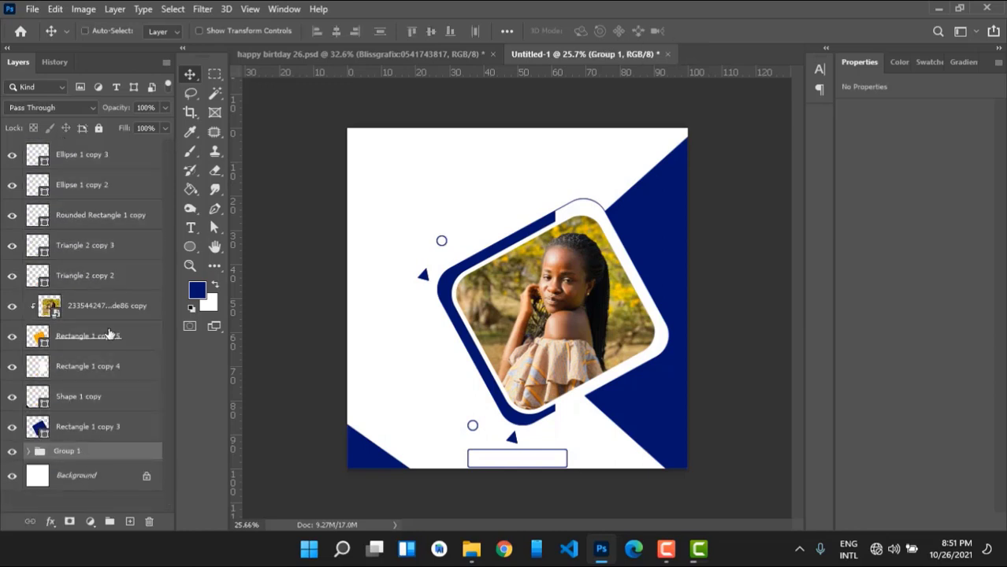
key("ctrl+z")
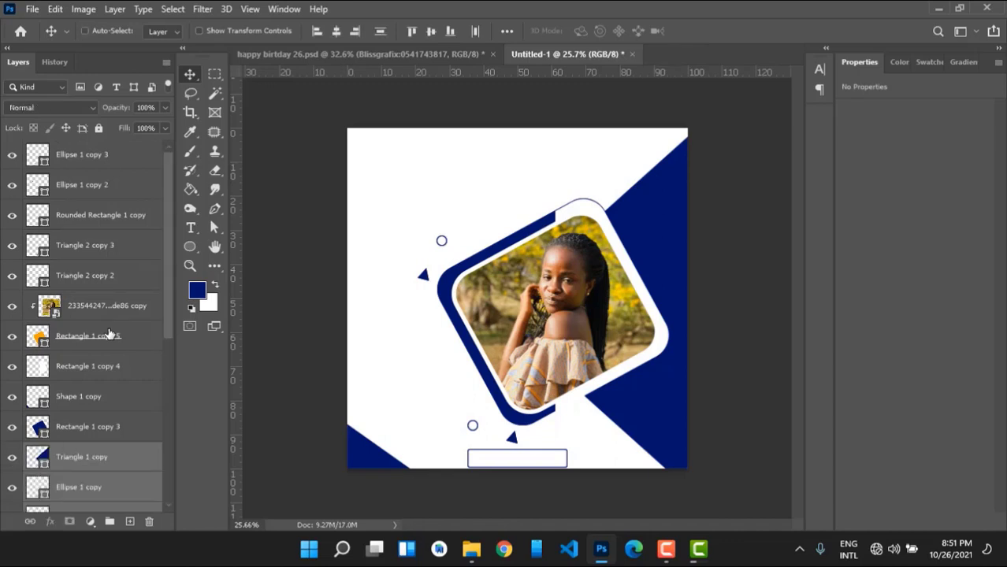
Select every layer from Ellipse 1 copy 3 down to Triangle 1 and group them.
key("ctrl+a")
left_click(93, 157)
left_click_drag(169, 207, 166, 382)
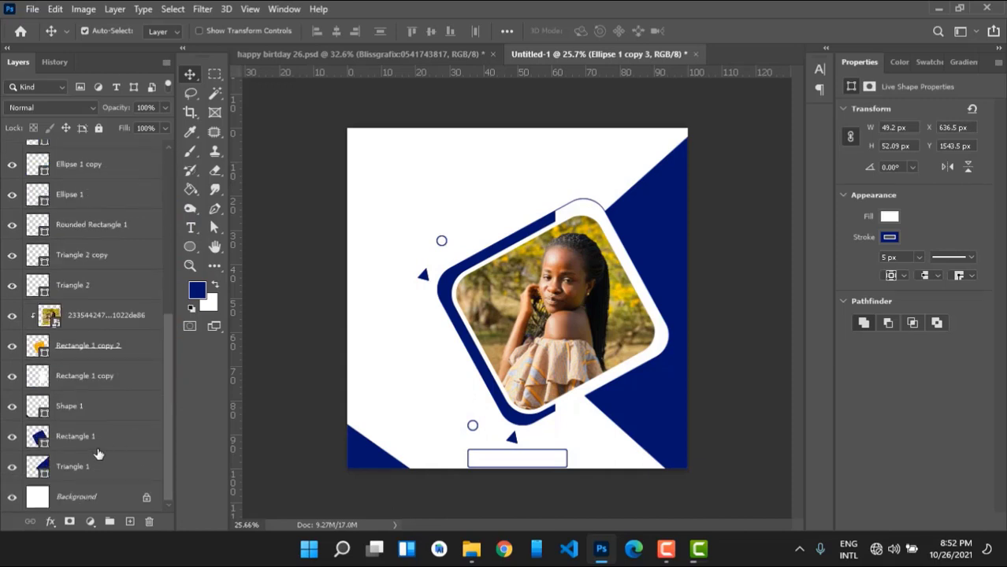
left_click(85, 469, "shift")
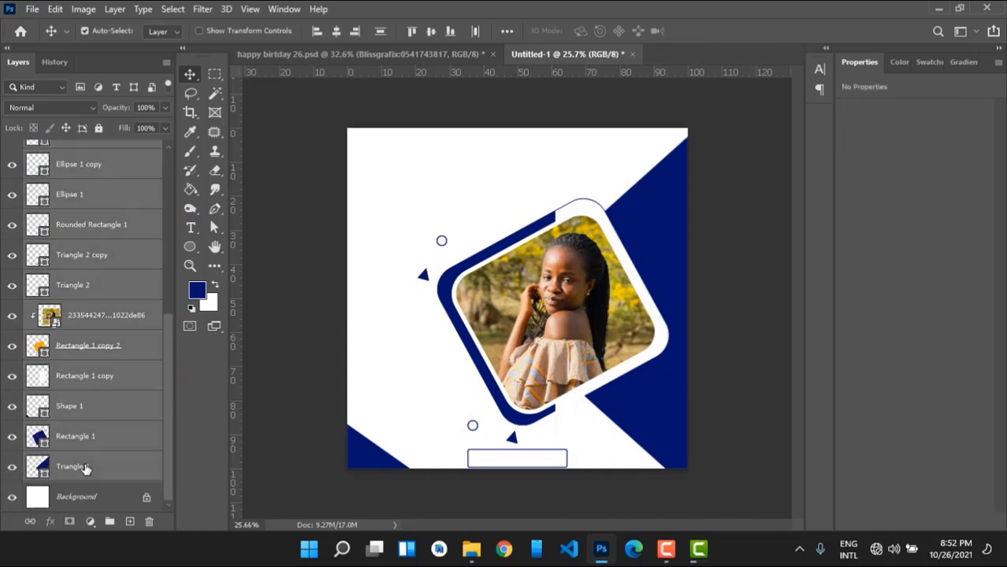
key("ctrl+g")
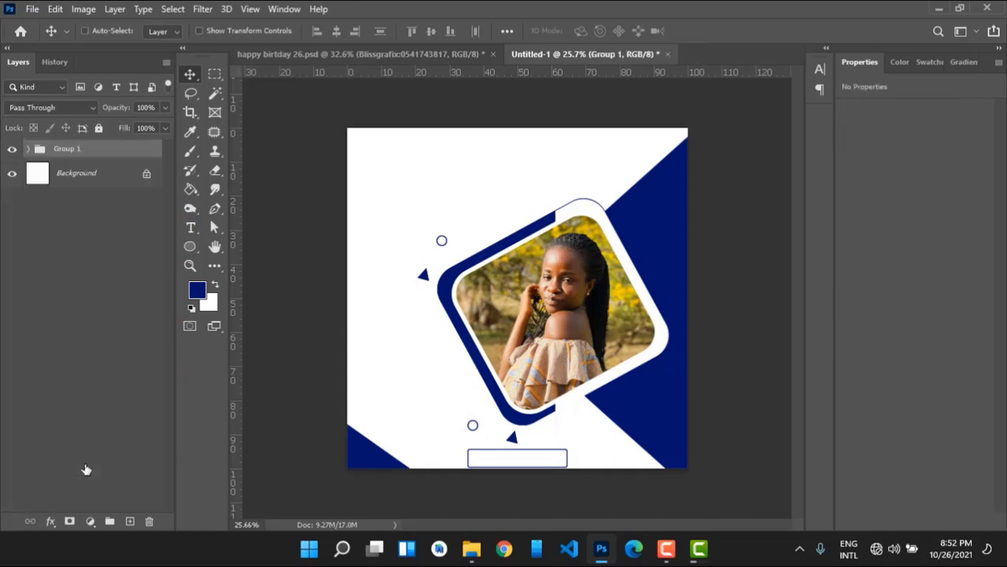
Rename the new group to 'Shapes'.
double_click(68, 149)
type("Shapes")
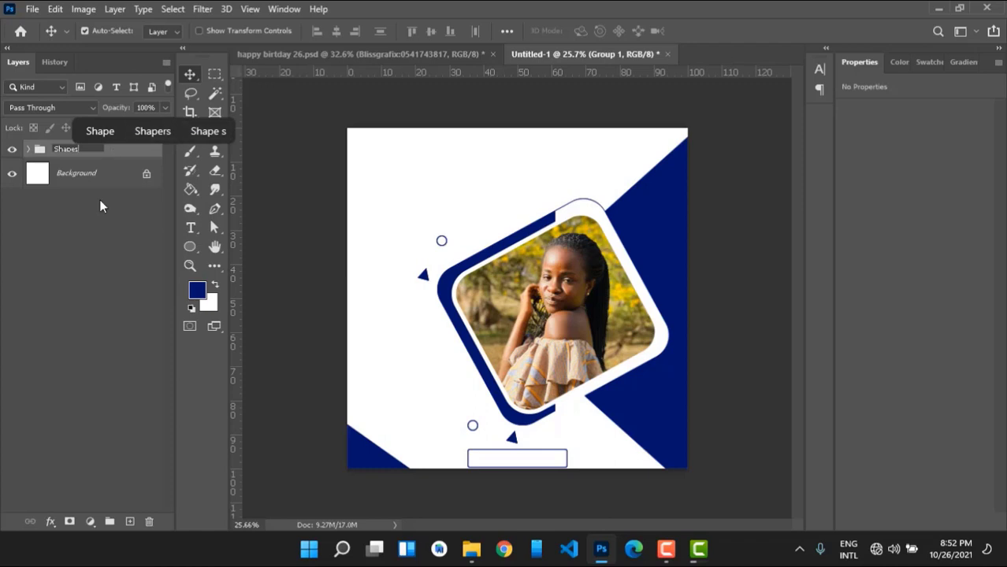
key("Return")
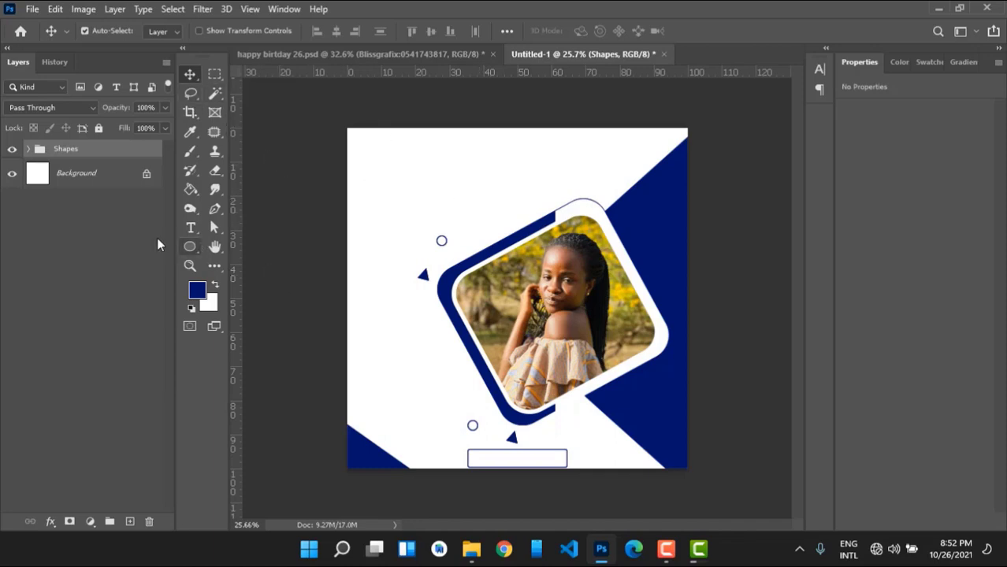
key("t")
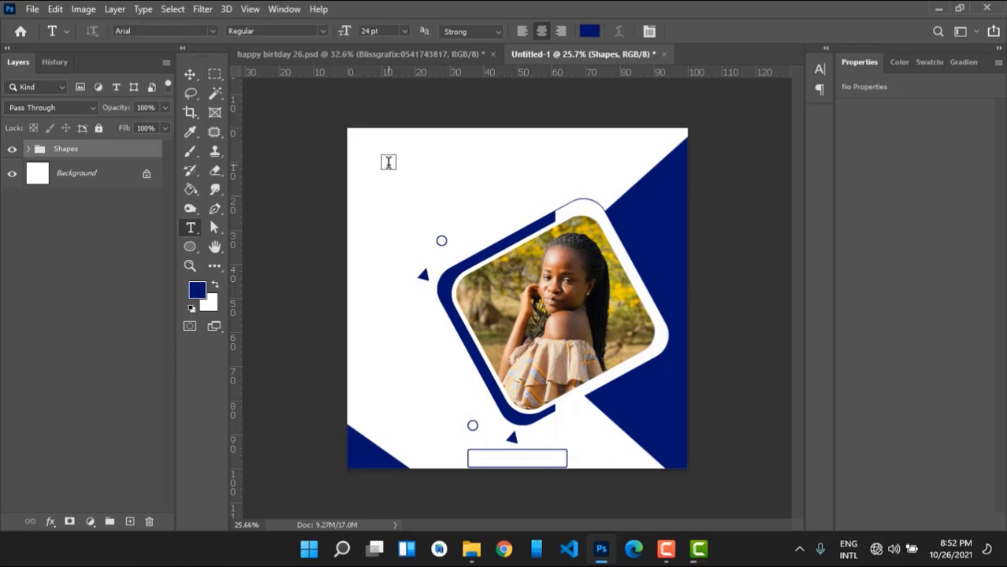
Add a text layer at the top left reading HAPPY and BIRTHDAY on two lines.
left_click(388, 163)
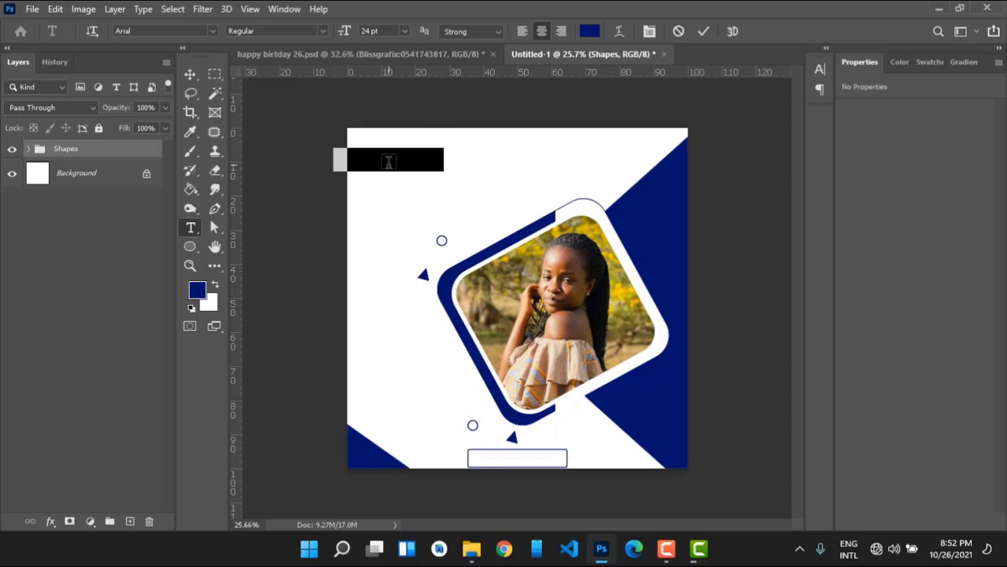
left_click(389, 162)
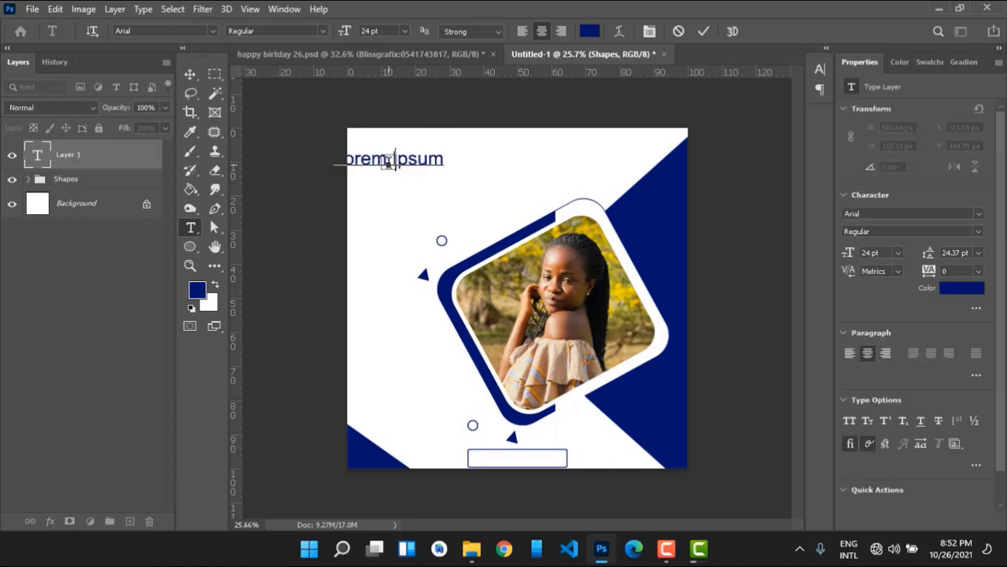
key("ctrl+a")
type("HAPPY")
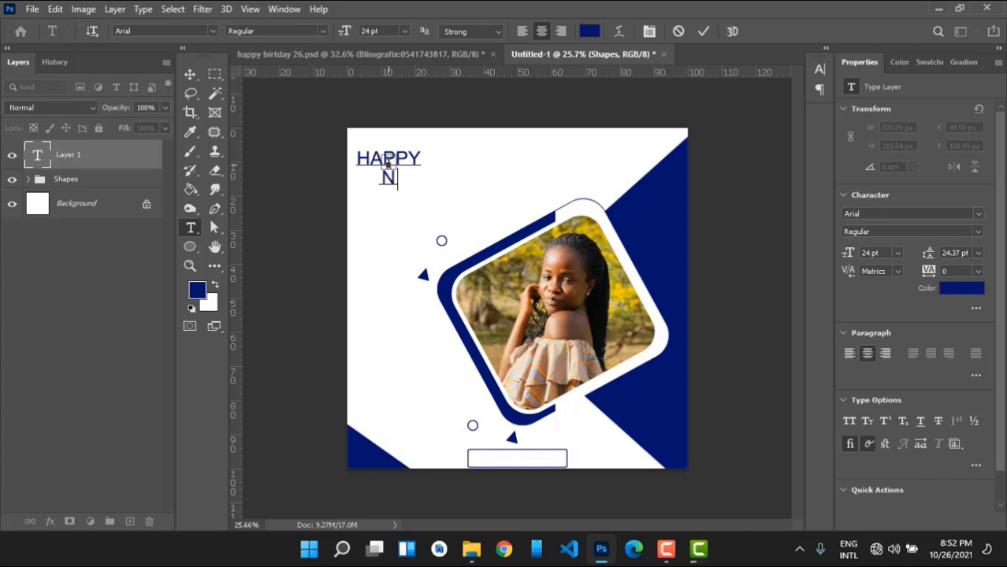
key("BackSpace")
type("BIRTHDAY")
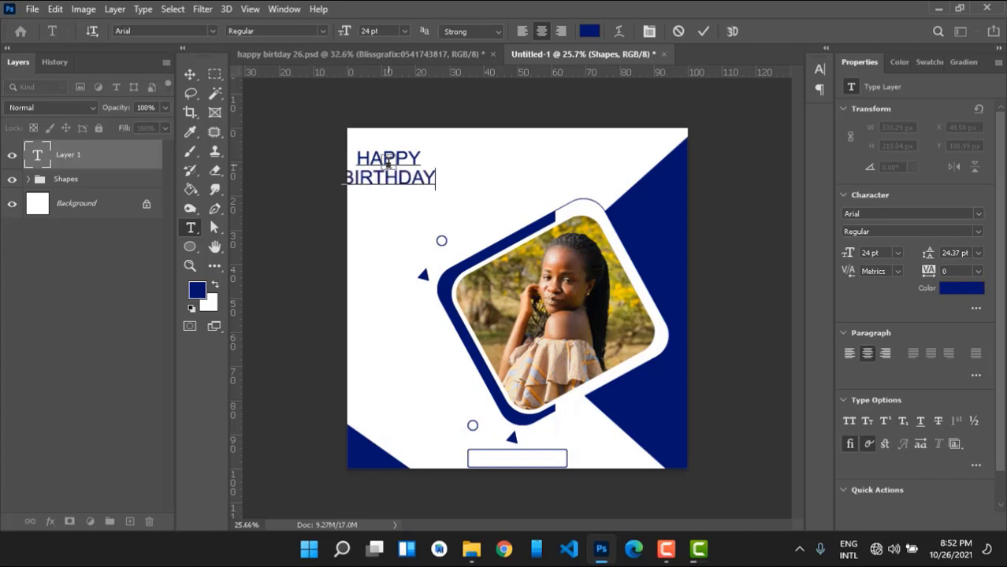
Set the headline to Franklin Gothic Heavy, Black weight, and commit the text.
key("ctrl+a")
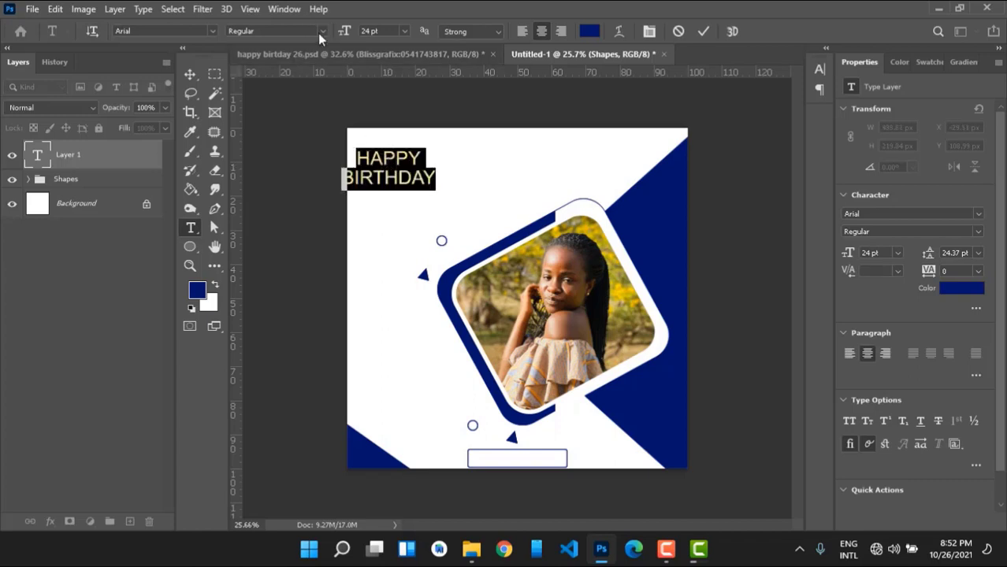
left_click(320, 33)
left_click(321, 137)
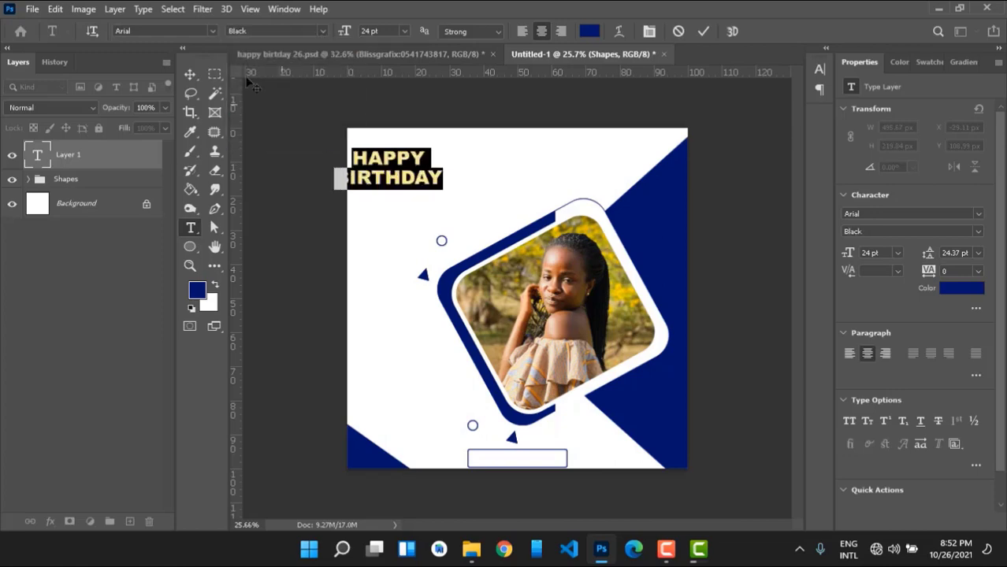
left_click(211, 30)
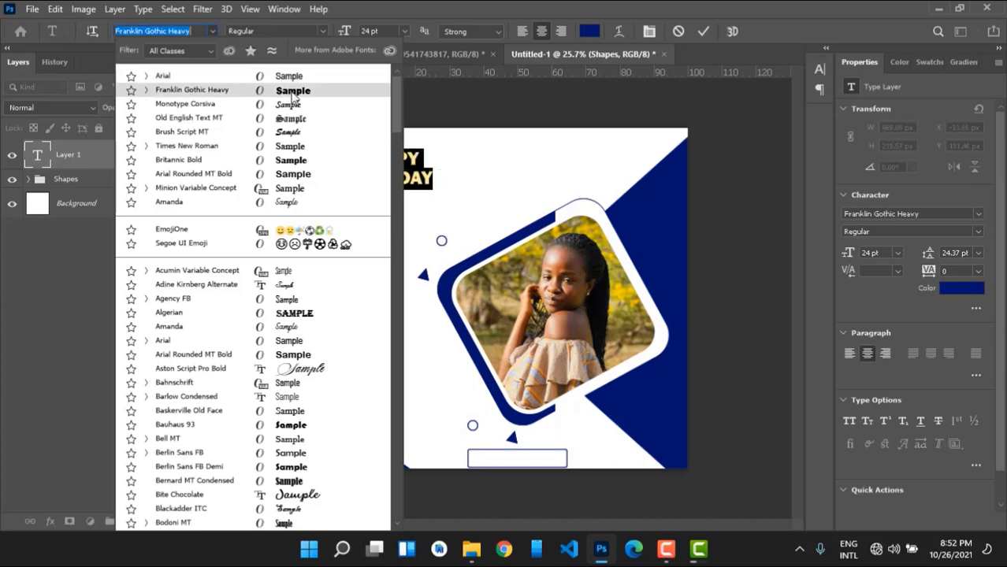
key("Escape")
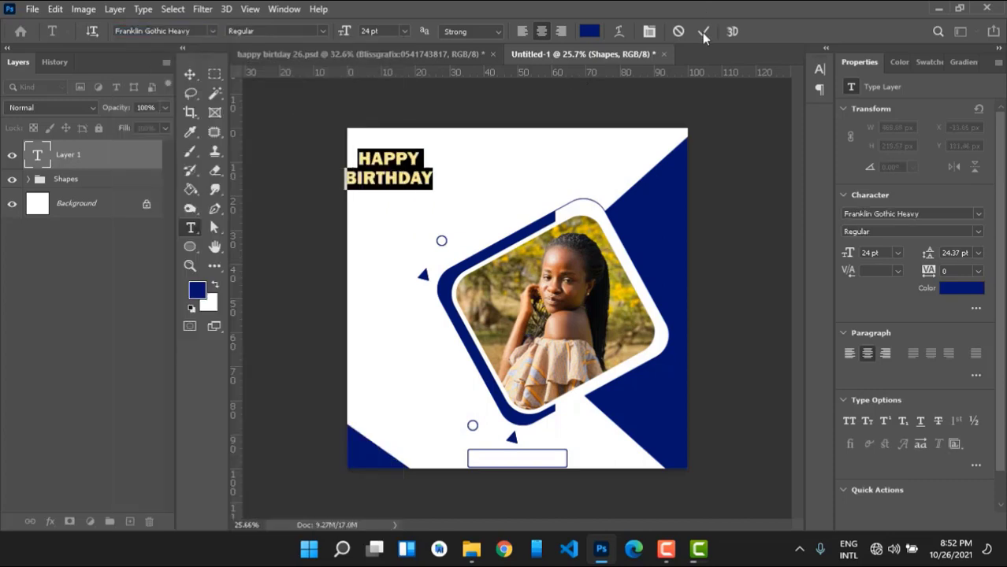
left_click(703, 32)
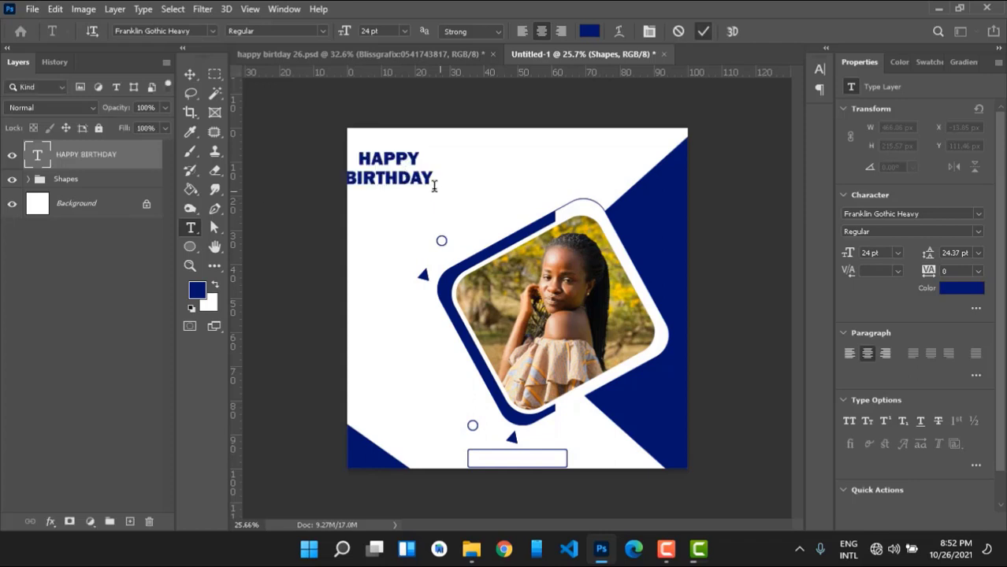
Enlarge the HAPPY BIRTHDAY headline to about 34 pt and move it toward the top centre.
key("ctrl+t")
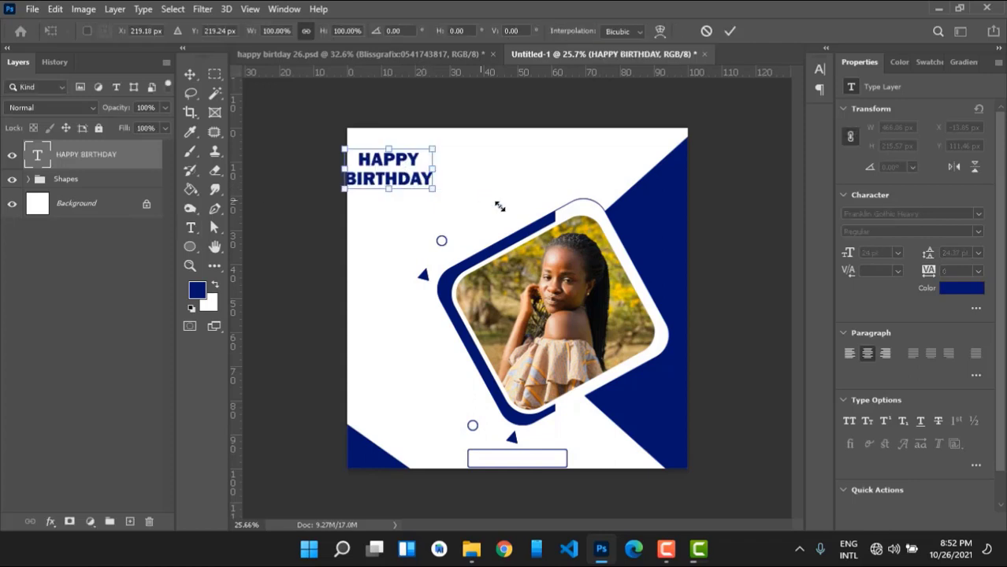
left_click_drag(433, 188, 495, 202)
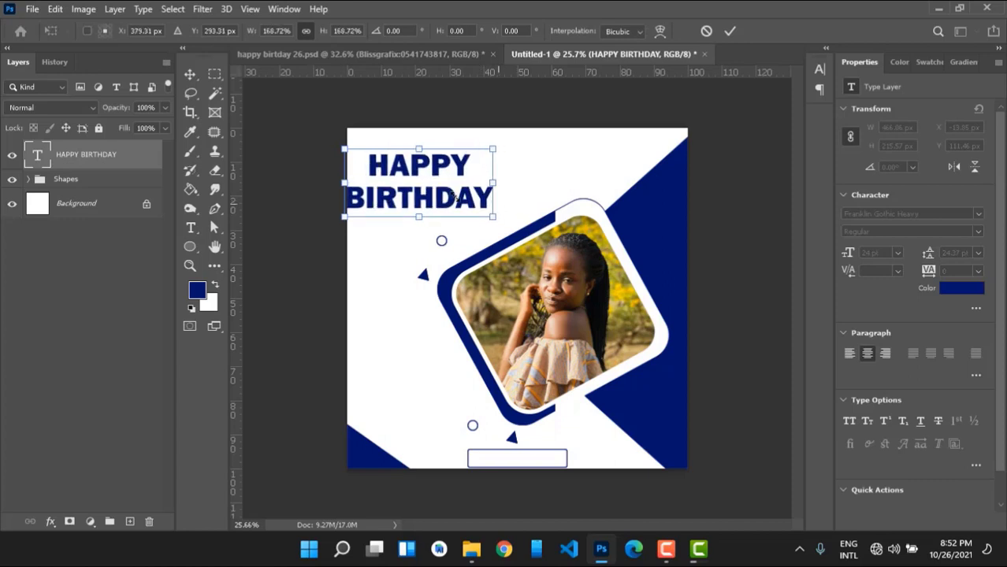
left_click_drag(413, 190, 477, 187)
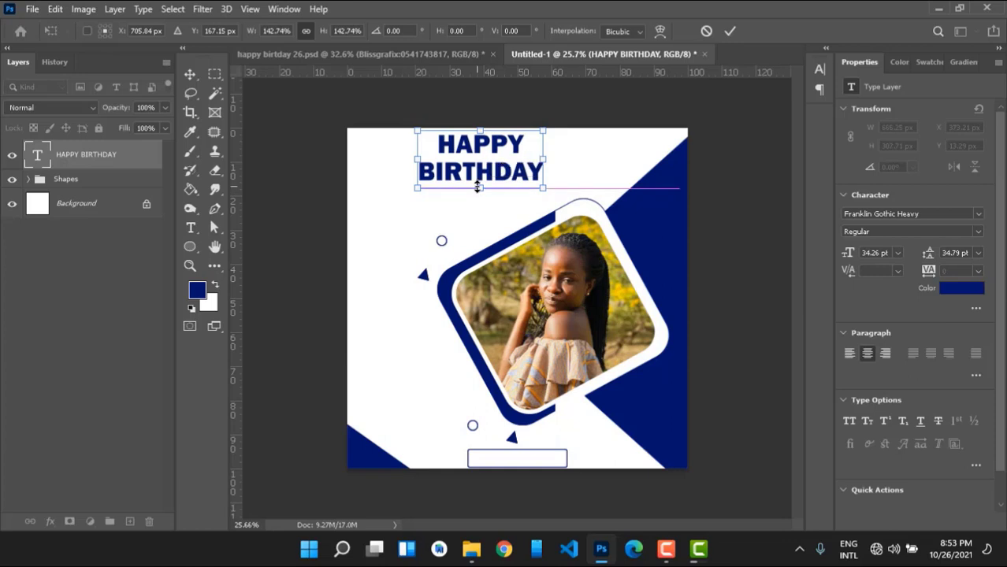
left_click(733, 31)
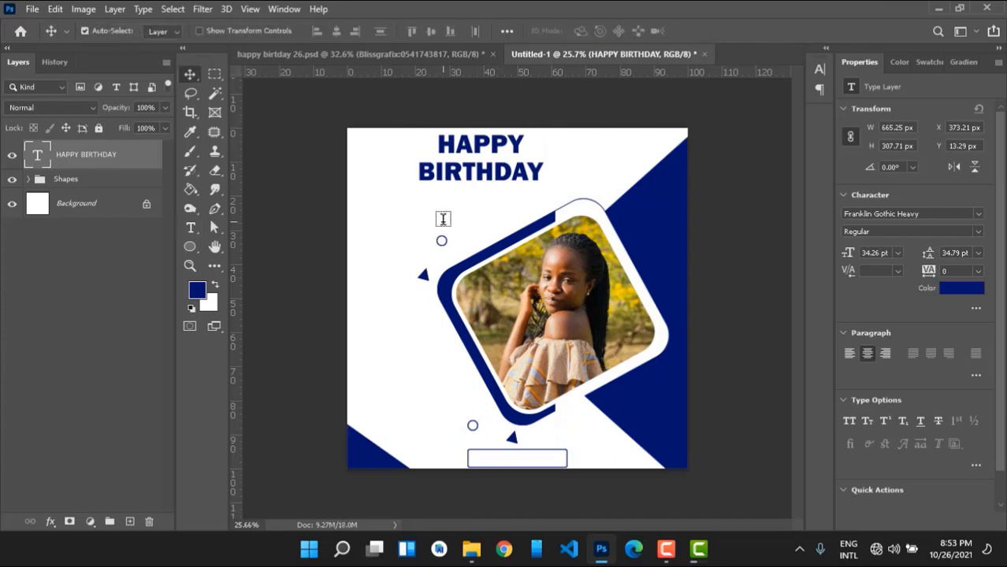
Nudge the headline down and sideways with arrow keys until it is centred.
key("Down")
key("Down")
key("Down")
key("Down")
key("Down")
key("Down")
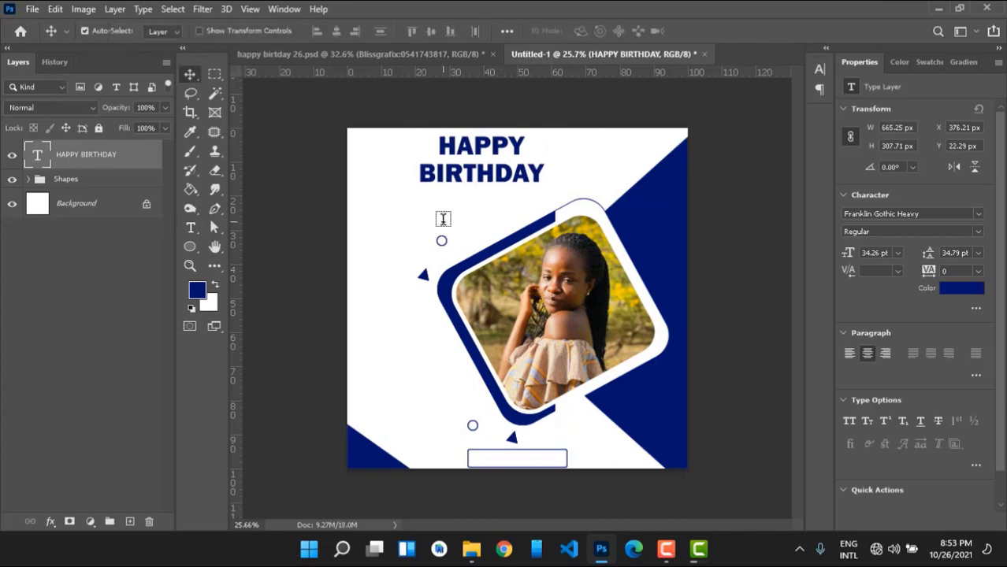
key("Right")
key("Right")
key("Right")
key("Right")
key("Right")
key("Right")
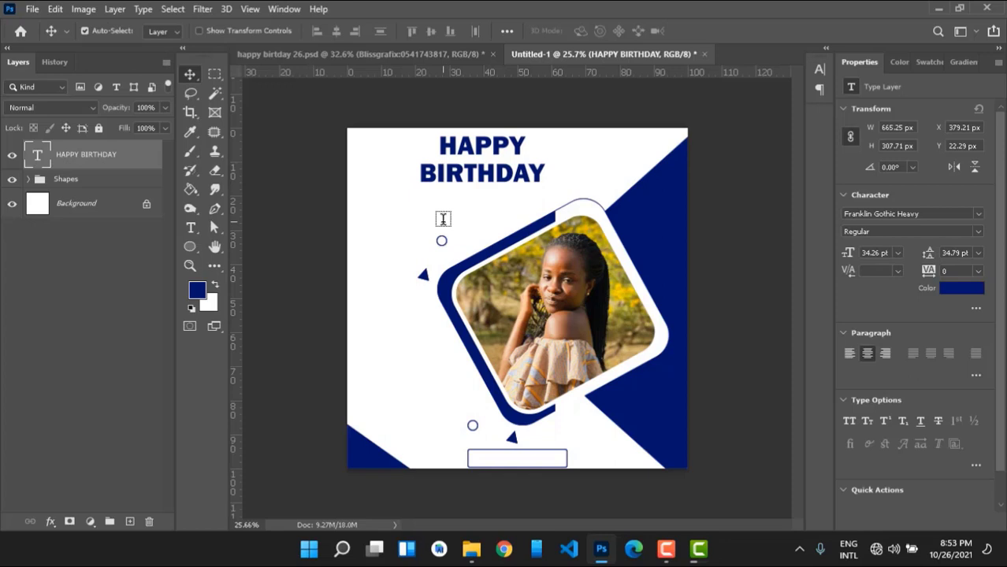
key("Right")
key("Right")
key("Right")
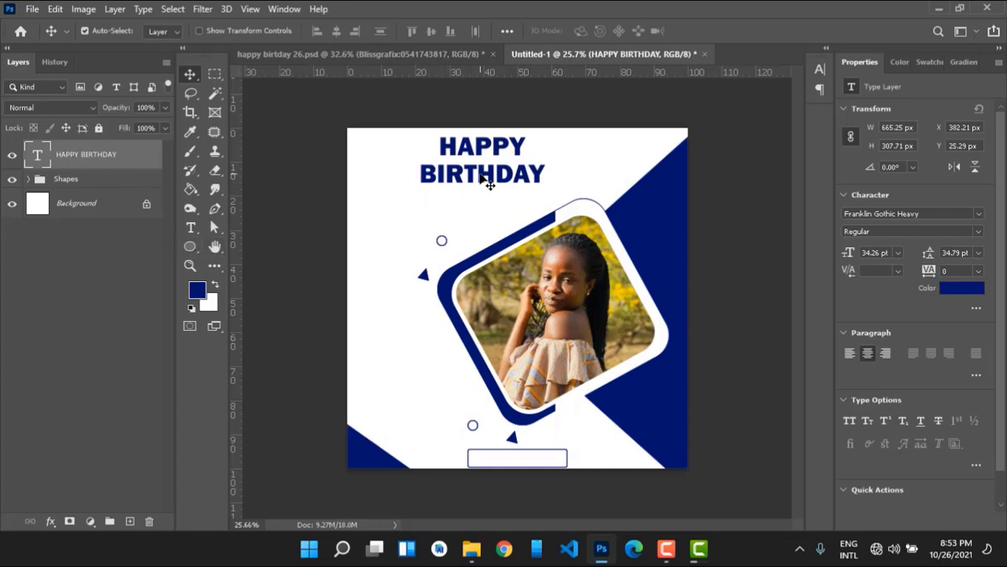
key("Left")
key("Left")
key("Left")
key("Left")
key("Left")
key("Left")
key("Left")
key("Left")
key("Left")
key("Left")
key("Left")
key("Left")
key("Left")
key("Left")
key("Left")
key("Left")
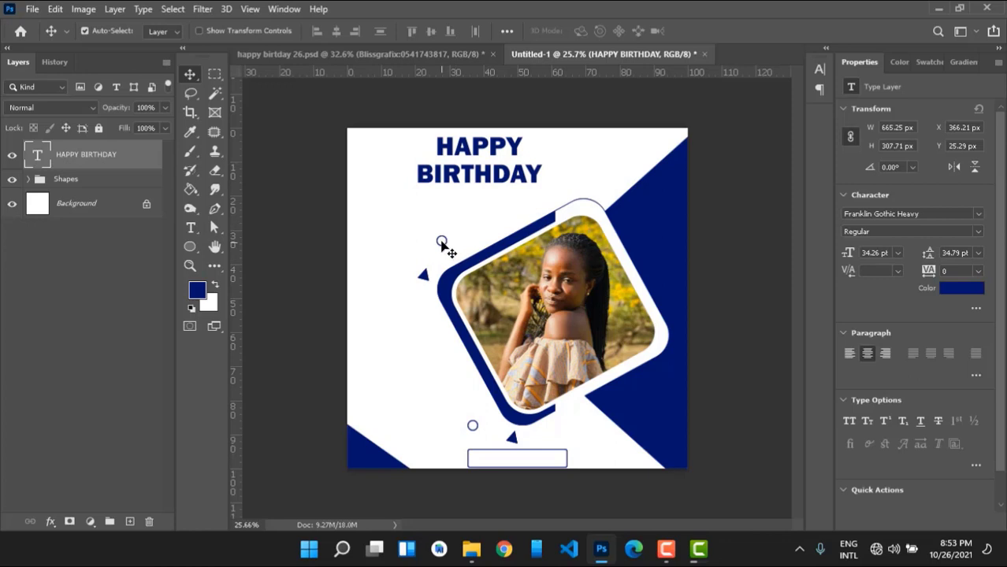
Delete the accidental circle copy and move the small circle down and left.
left_click_drag(441, 244, 436, 260)
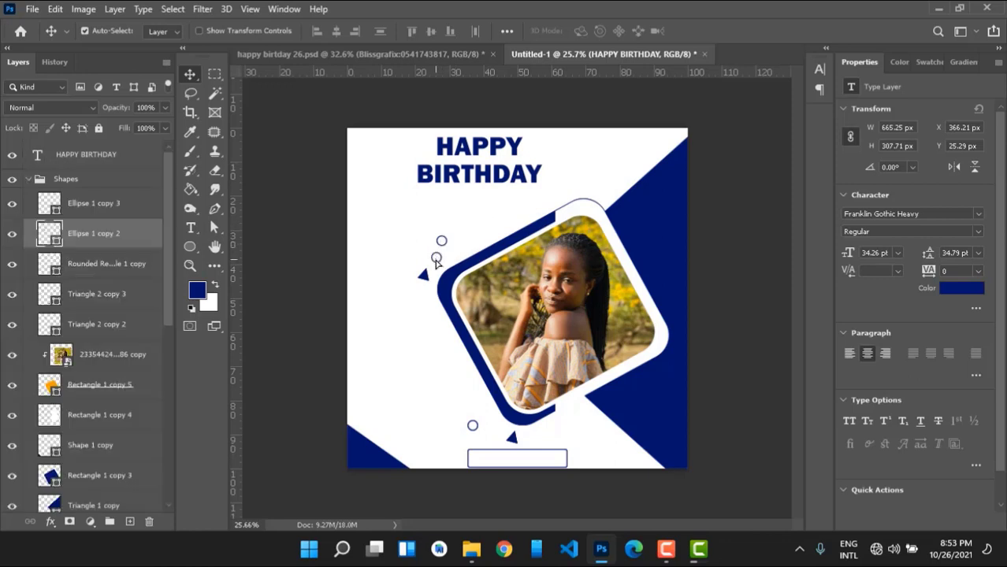
key("Delete")
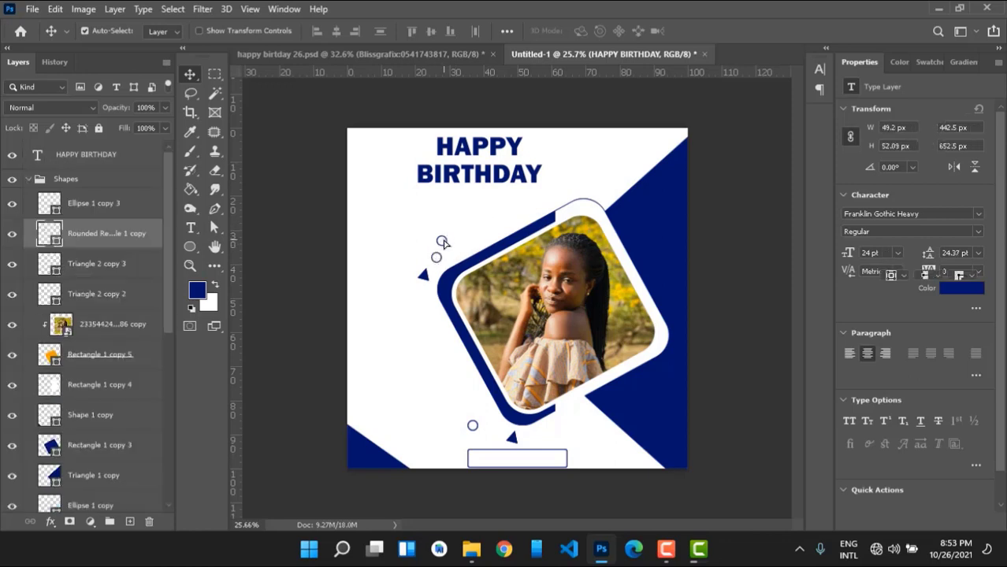
left_click_drag(443, 243, 438, 263)
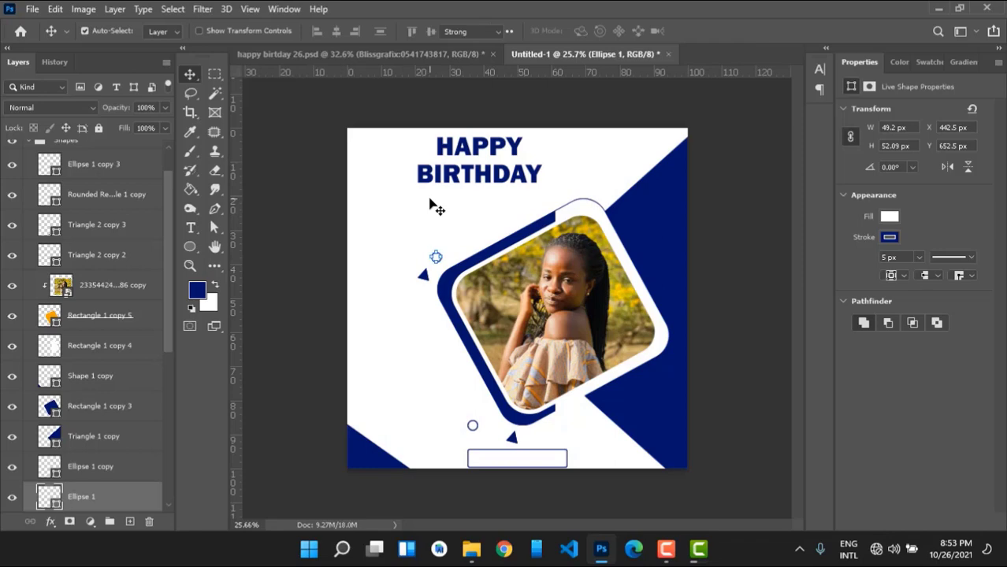
key("t")
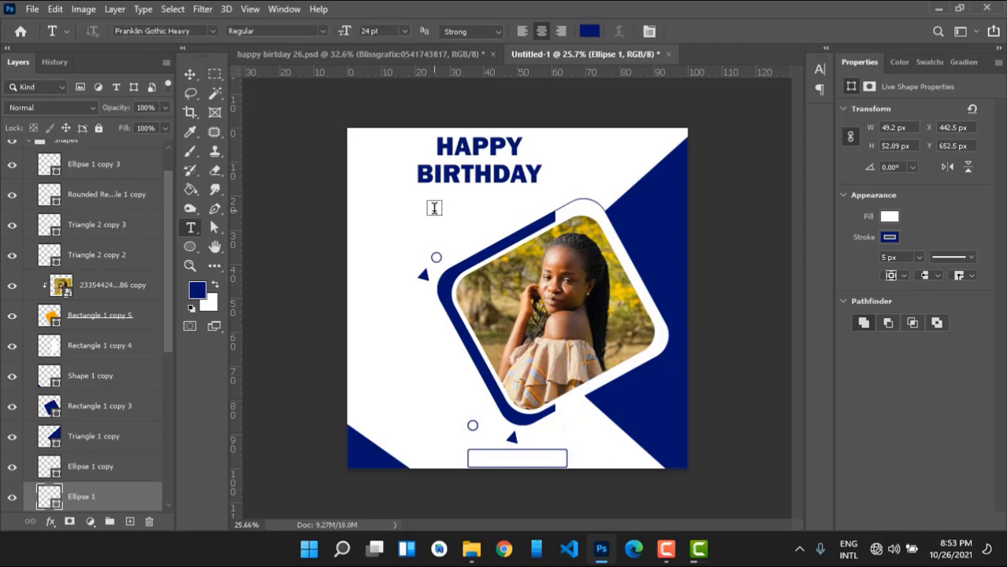
Type the celebrant's full name as a 24 pt navy Franklin Gothic Heavy line below the headline, correcting its spelling.
left_click(434, 208)
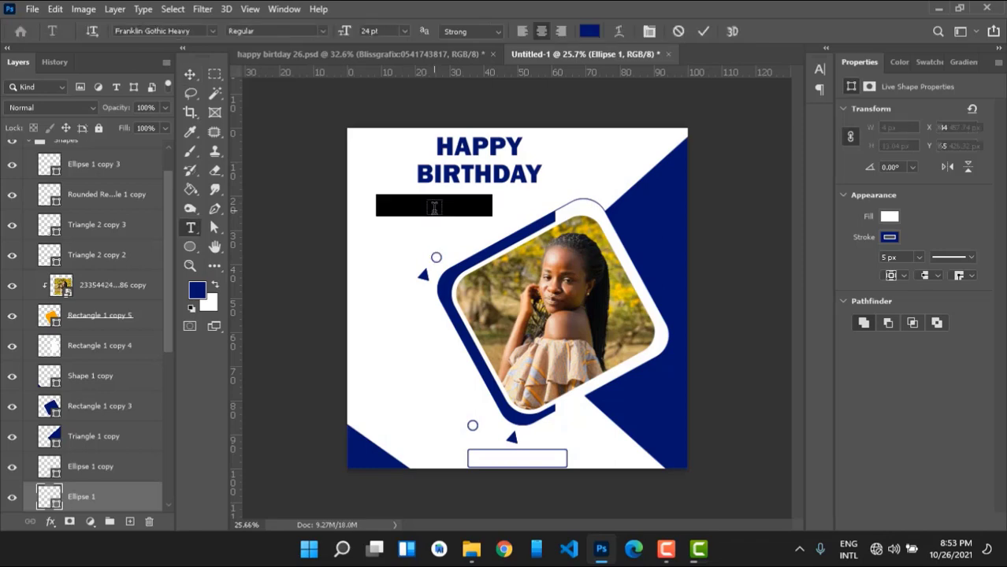
key("BackSpace")
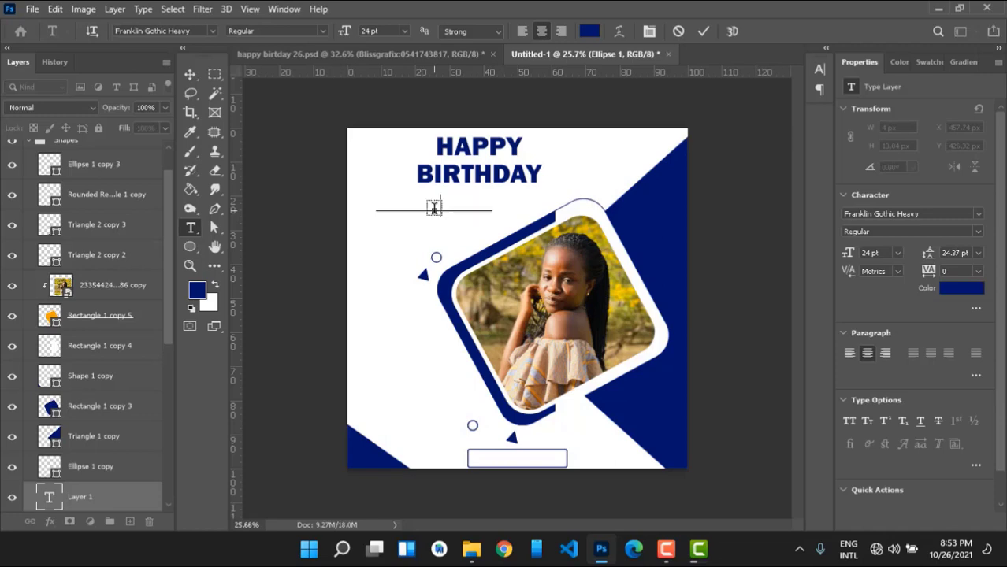
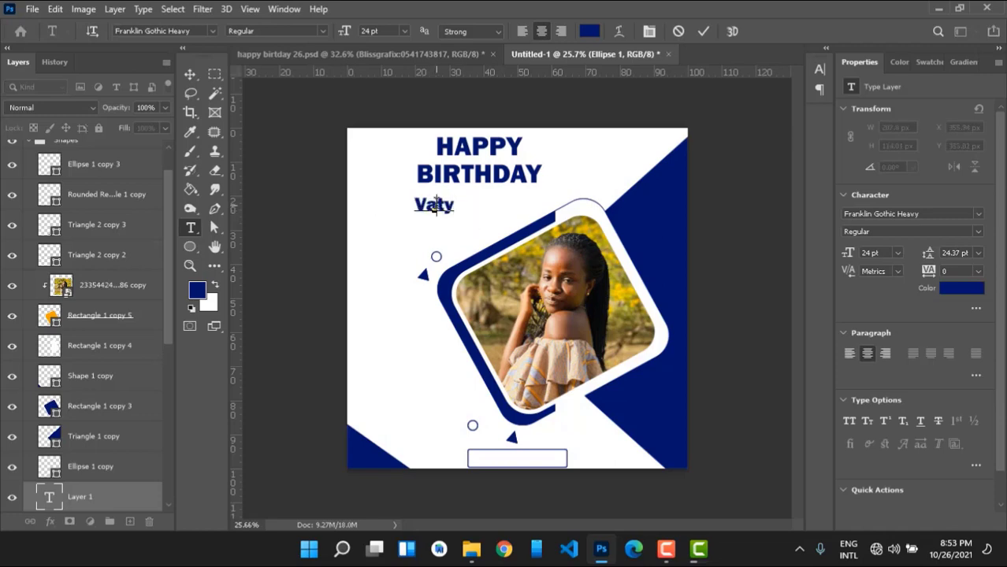
left_click(437, 205)
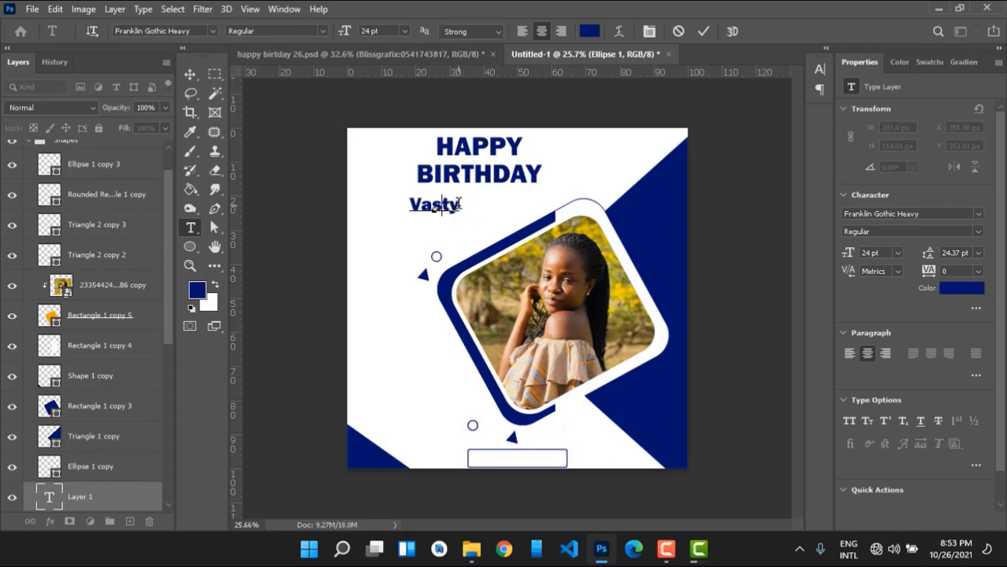
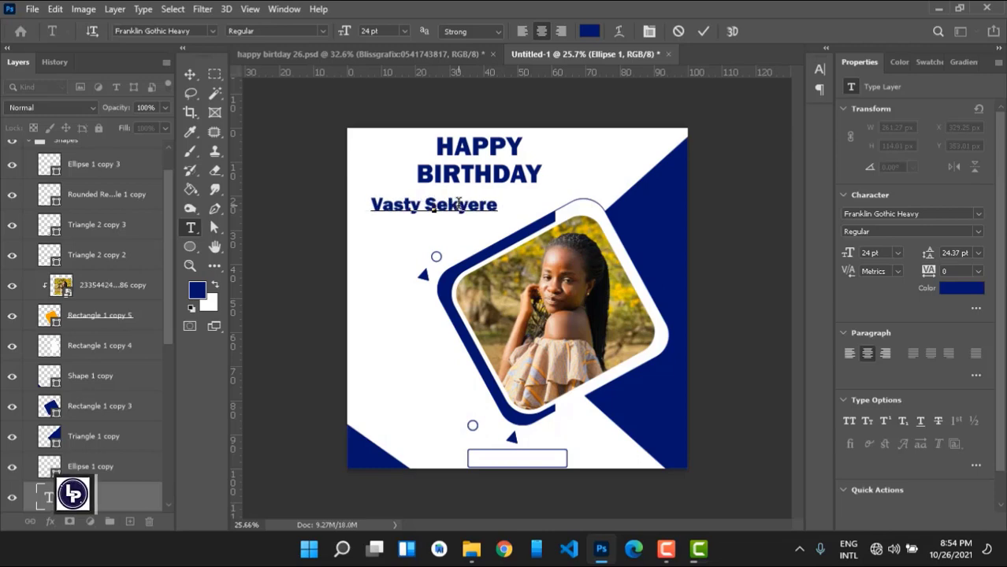
left_click(702, 31)
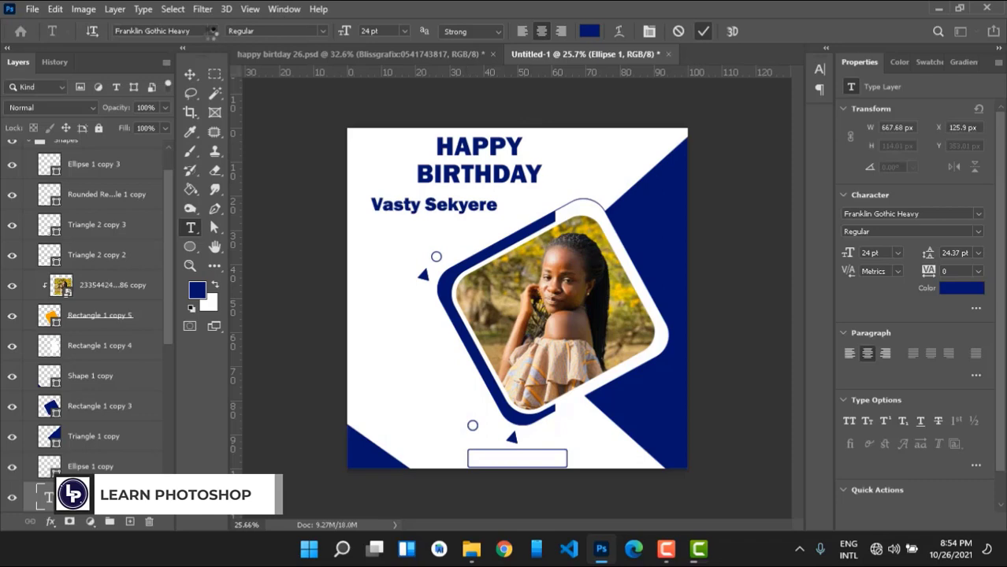
left_click(211, 32)
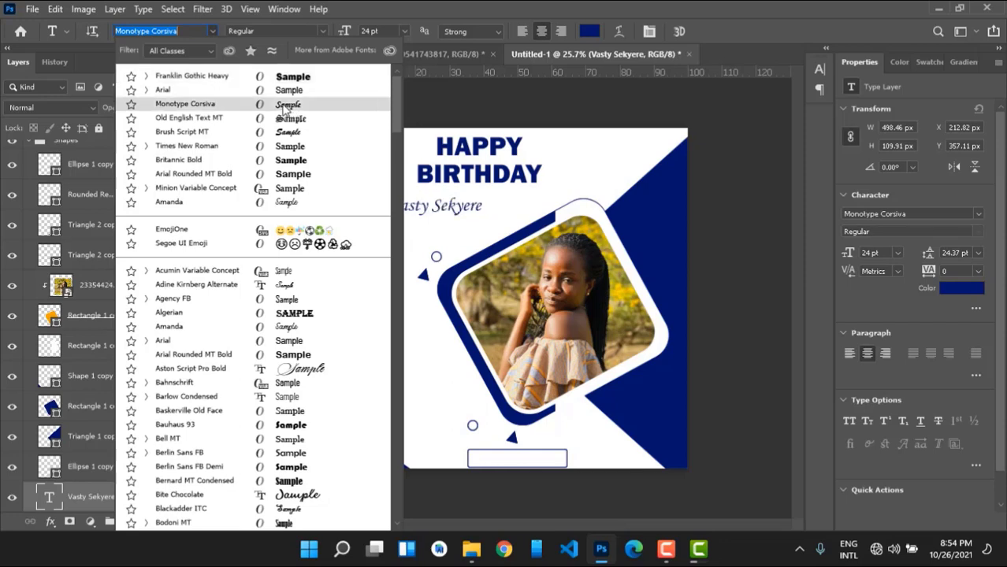
Change the name's font to Monotype Corsiva script.
left_click(309, 108)
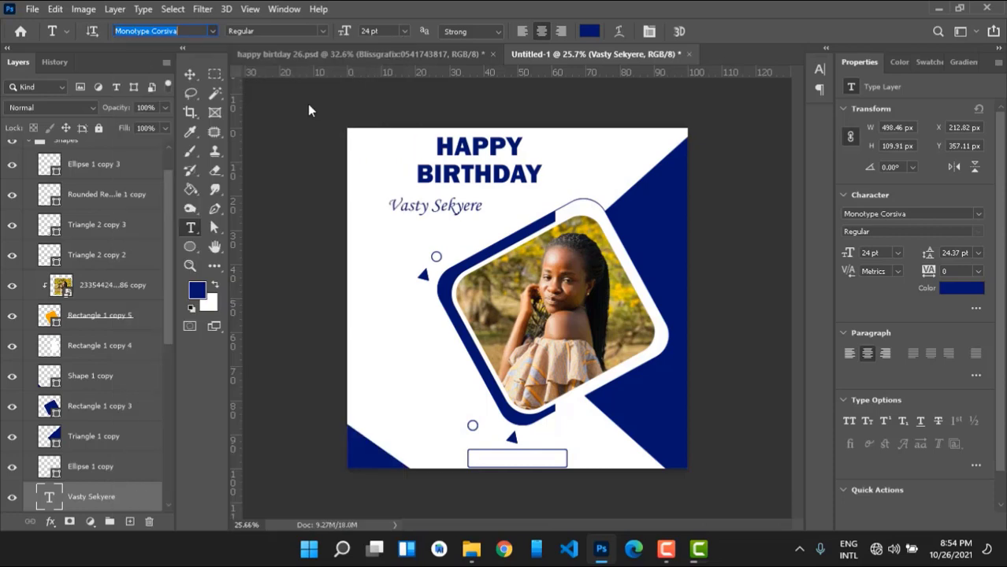
left_click(366, 137)
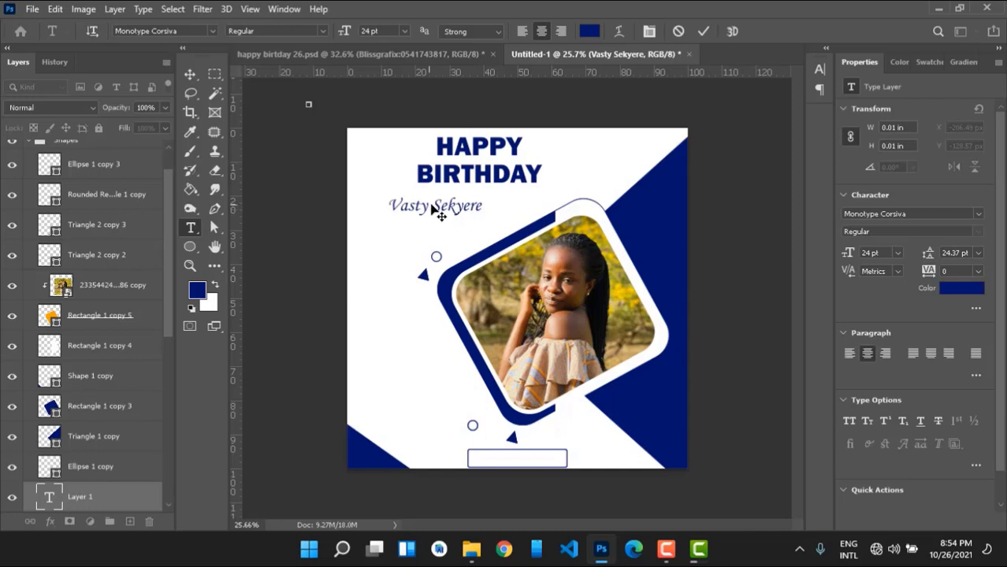
left_click_drag(433, 208, 474, 206)
left_click(704, 31)
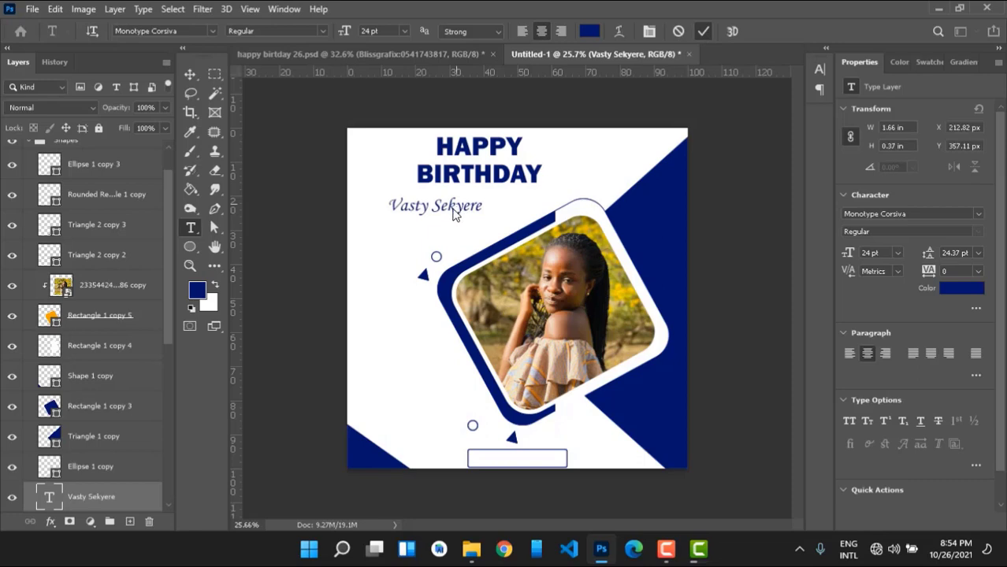
Move the name under the centre of the HAPPY BIRTHDAY headline, nudging it up and right.
key("v")
left_click_drag(455, 211, 494, 209)
key("Up")
key("Up")
key("Up")
key("Up")
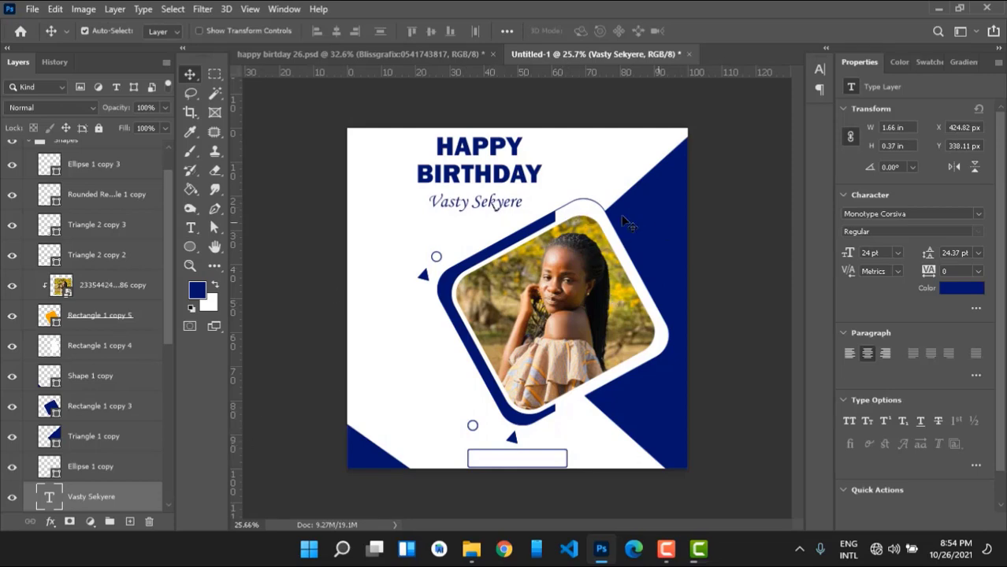
key("Right")
key("Right")
key("Right")
key("Right")
key("Right")
key("Right")
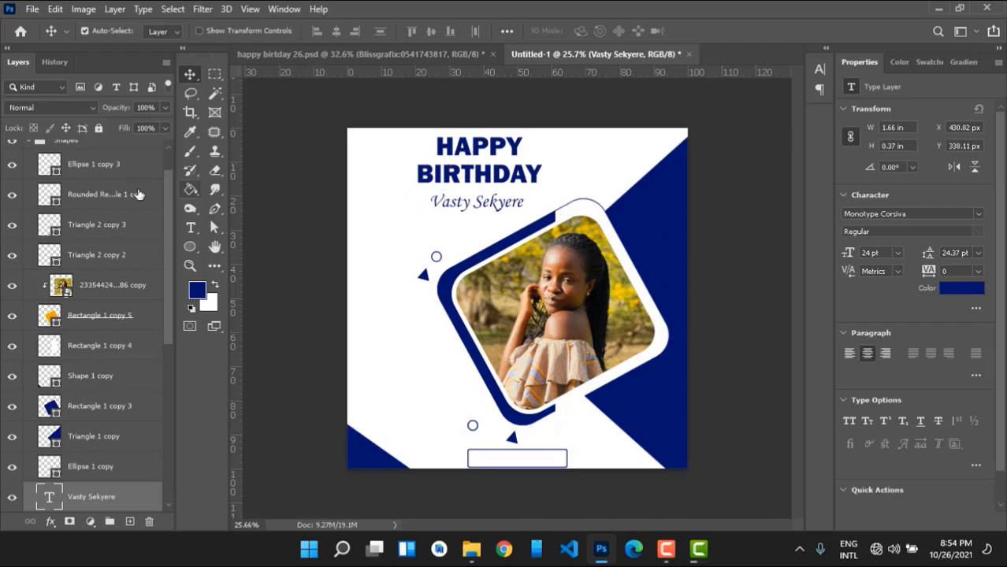
Draw a white Ellipse 2 circle on the navy triangle beside the portrait and move its layer to the top.
left_click(190, 249)
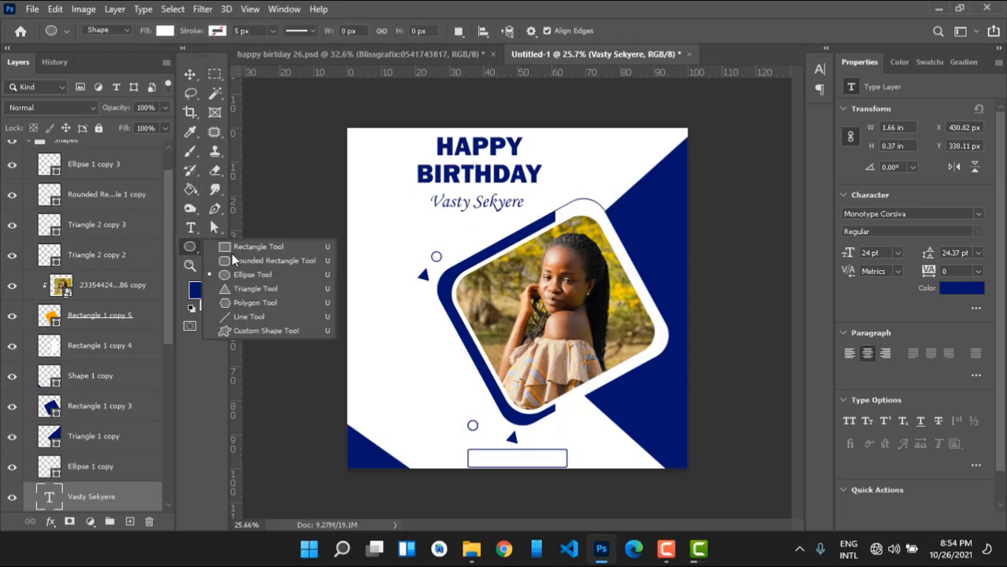
right_click(189, 248)
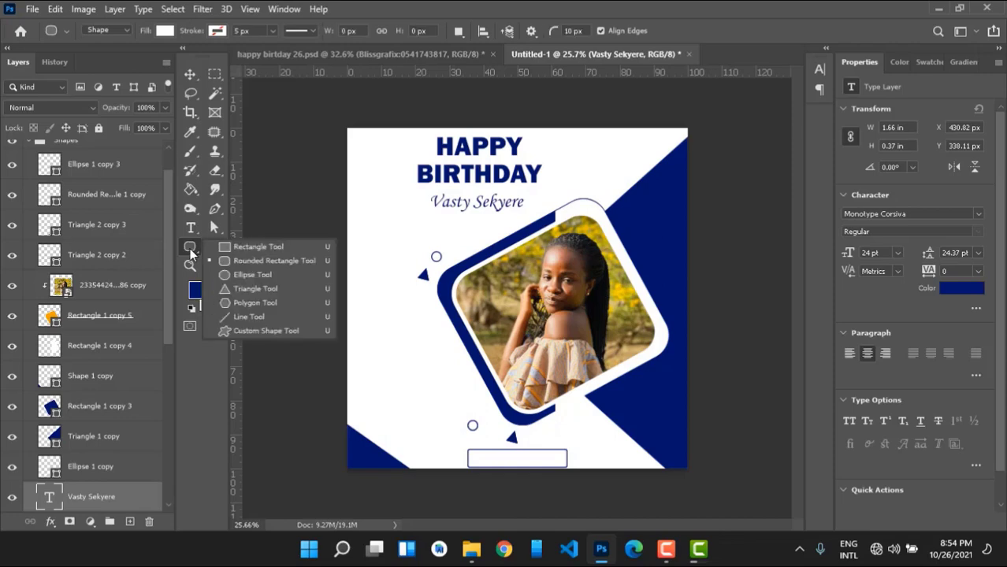
left_click(259, 275)
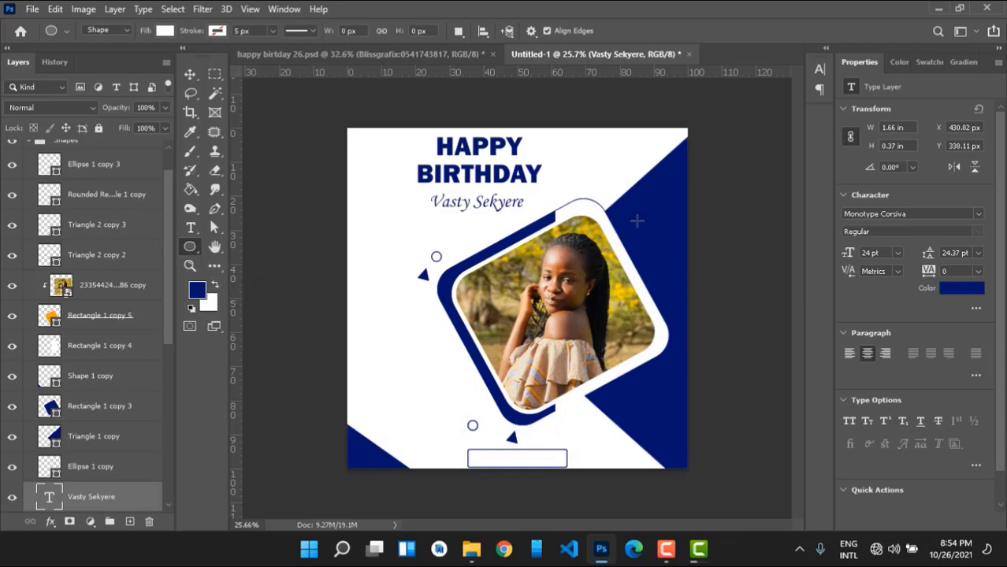
left_click_drag(636, 222, 667, 252)
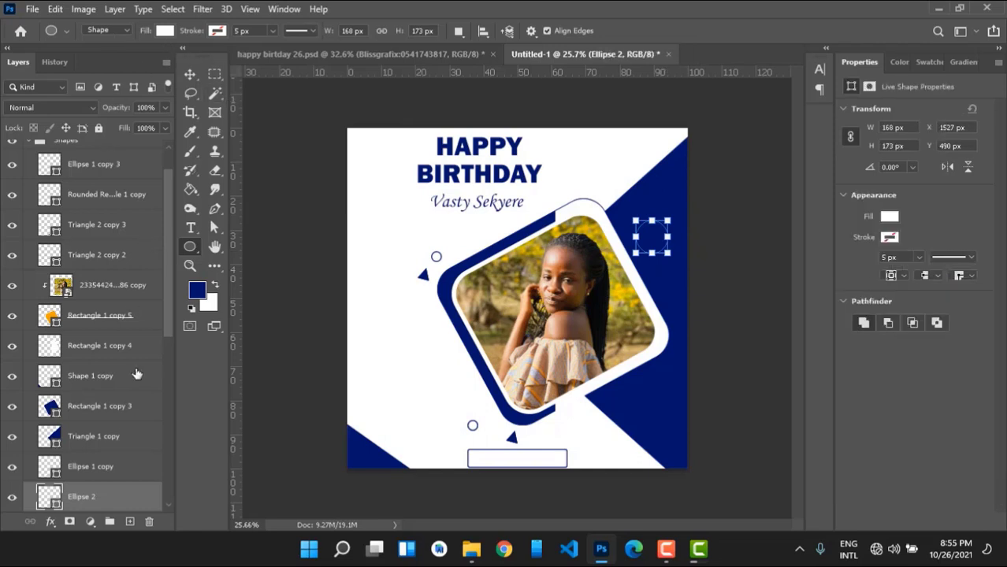
left_click_drag(94, 495, 100, 152)
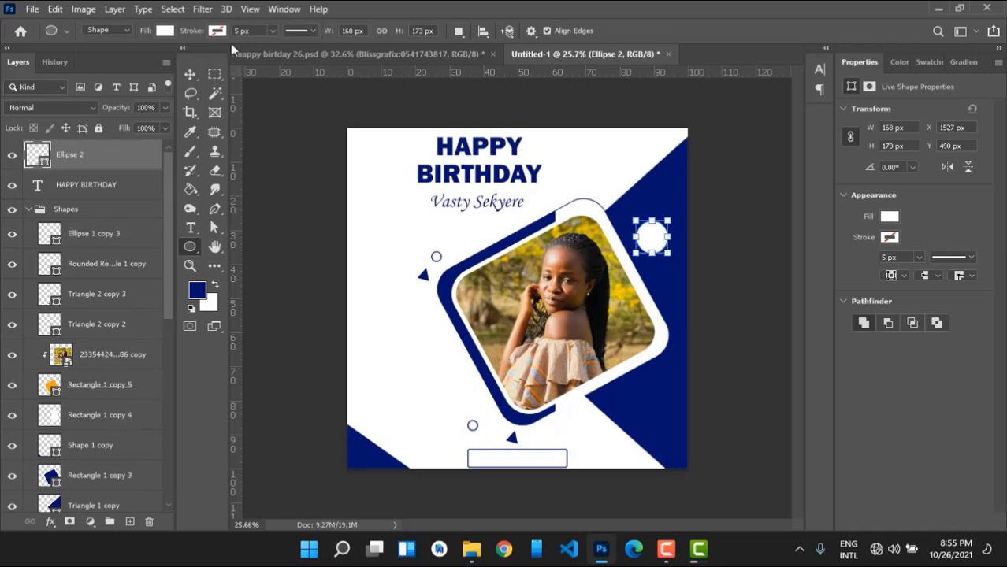
Duplicate the white circle, shrink the copy to about 87% and fill it navy.
key("v")
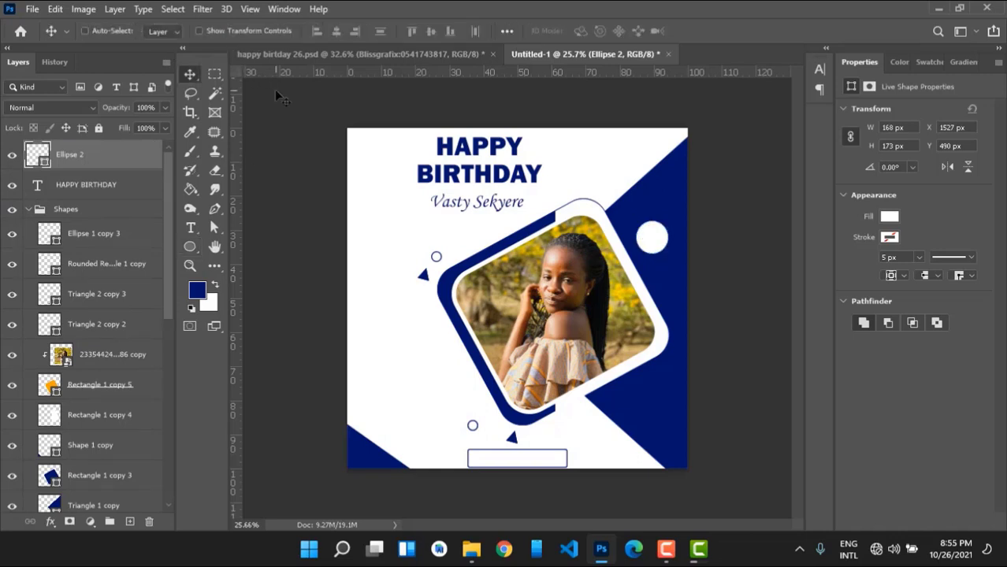
key("ctrl+j")
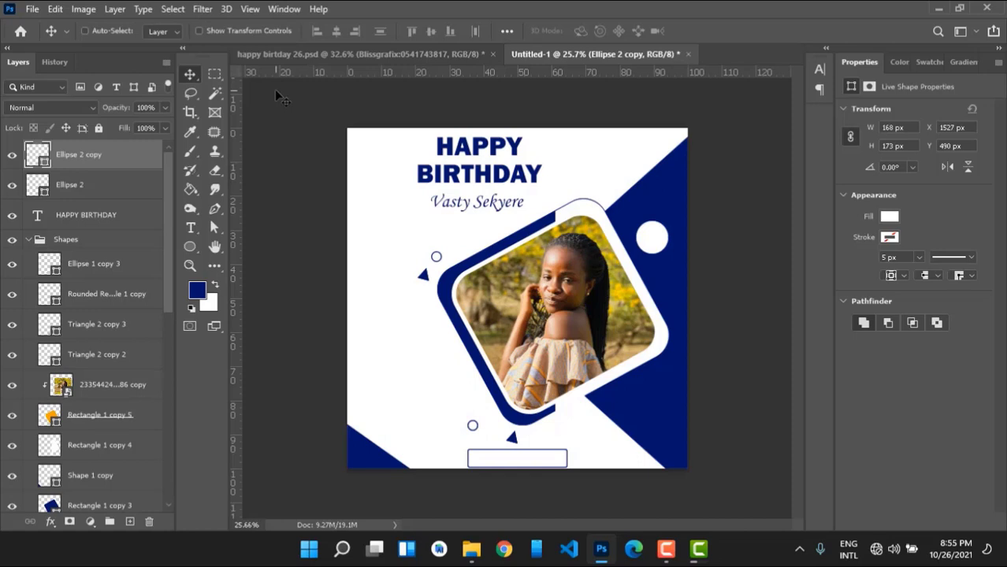
key("ctrl+t")
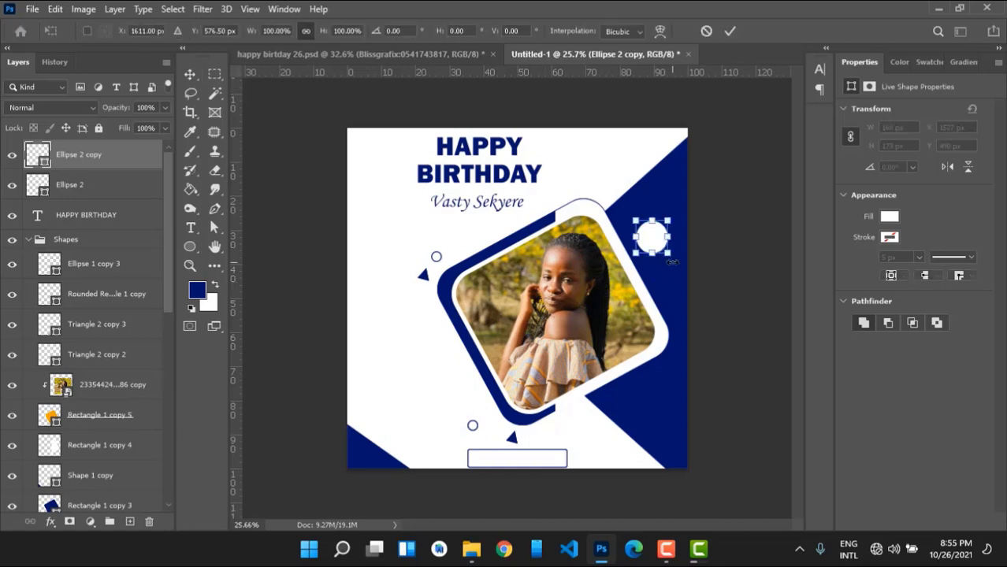
left_click_drag(671, 255, 666, 251)
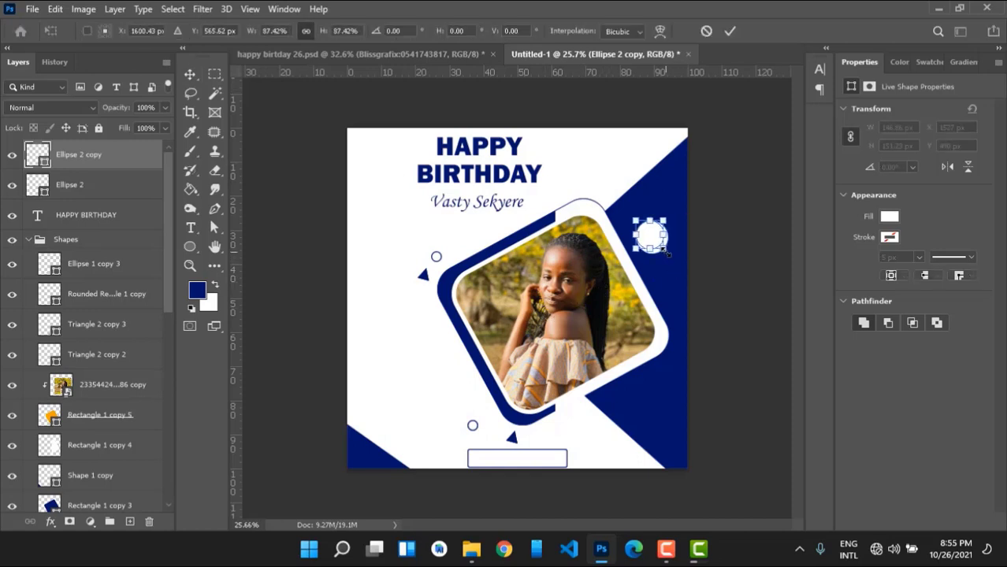
key("Return")
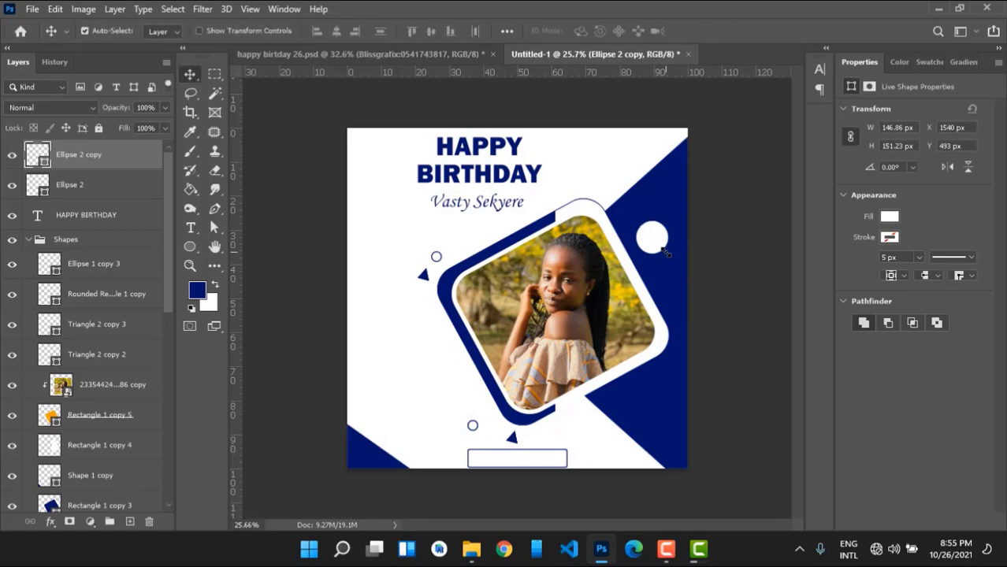
key("u")
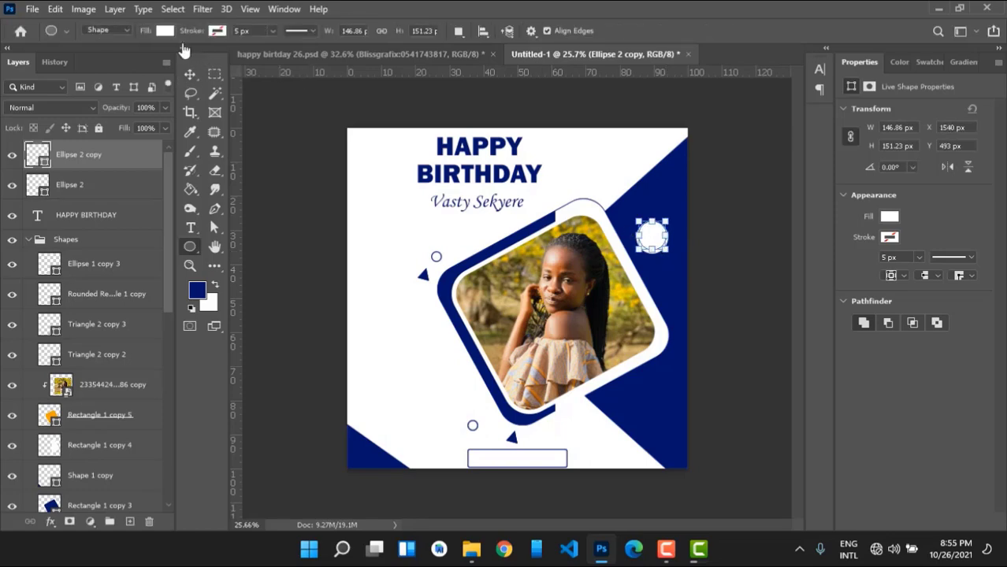
left_click(166, 32)
left_click(73, 111)
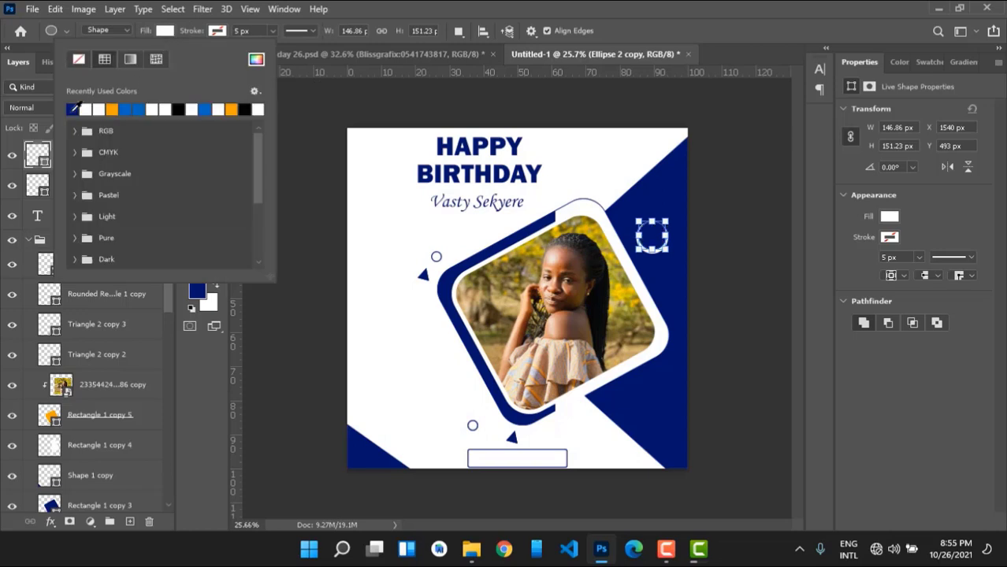
key("Return")
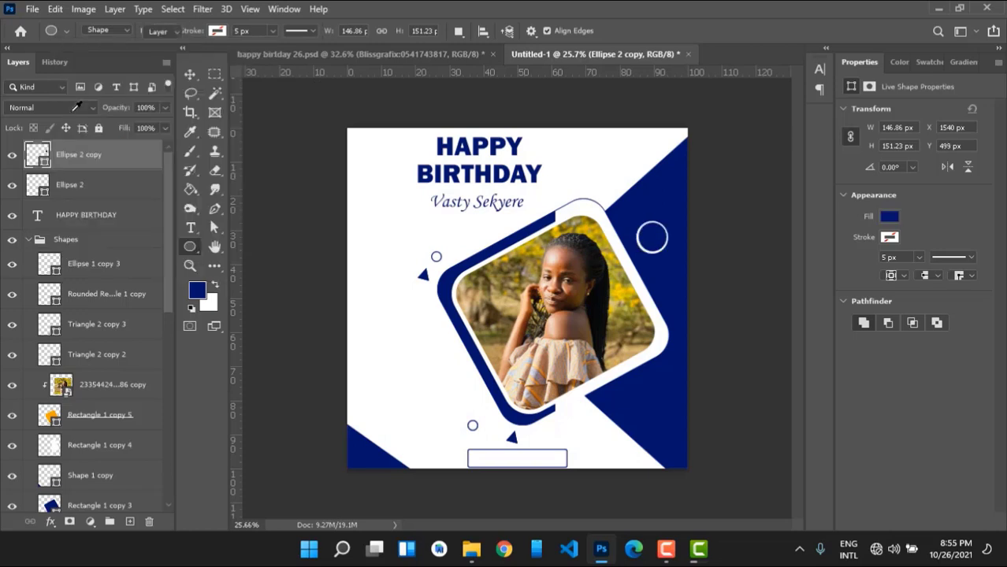
Nudge the navy circle and the white Ellipse 2 until the navy copy is centred, forming a ring.
key("Up")
key("Up")
key("Up")
key("Up")
key("v")
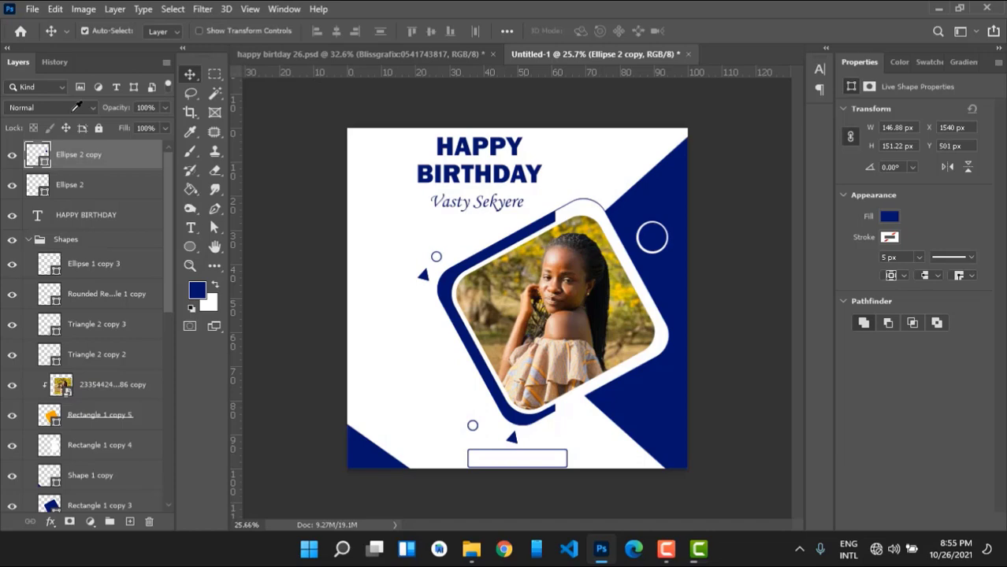
key("Left")
key("Left")
key("Left")
key("Left")
key("Left")
key("Right")
key("Right")
key("Right")
key("Down")
key("Down")
key("Down")
key("Up")
key("Left")
key("Left")
key("Left")
key("Left")
key("Right")
key("Right")
key("Right")
key("Up")
key("Up")
key("Up")
key("Up")
key("Down")
key("Down")
key("Down")
key("Up")
key("Up")
key("Up")
key("Up")
key("Left")
key("Left")
key("Left")
key("Left")
key("Left")
key("Up")
key("Right")
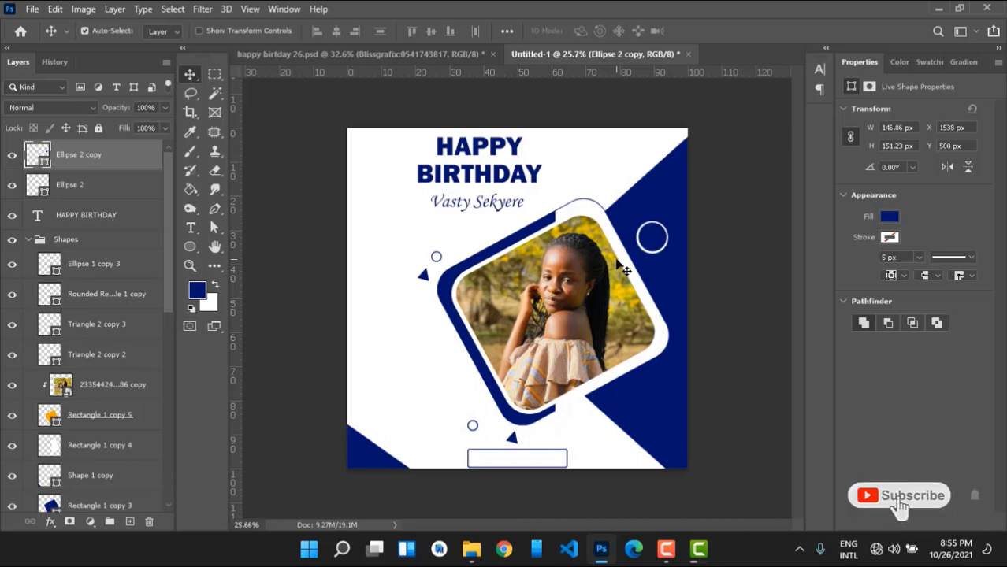
key("Right")
key("Right")
key("Right")
key("Down")
key("Down")
key("Down")
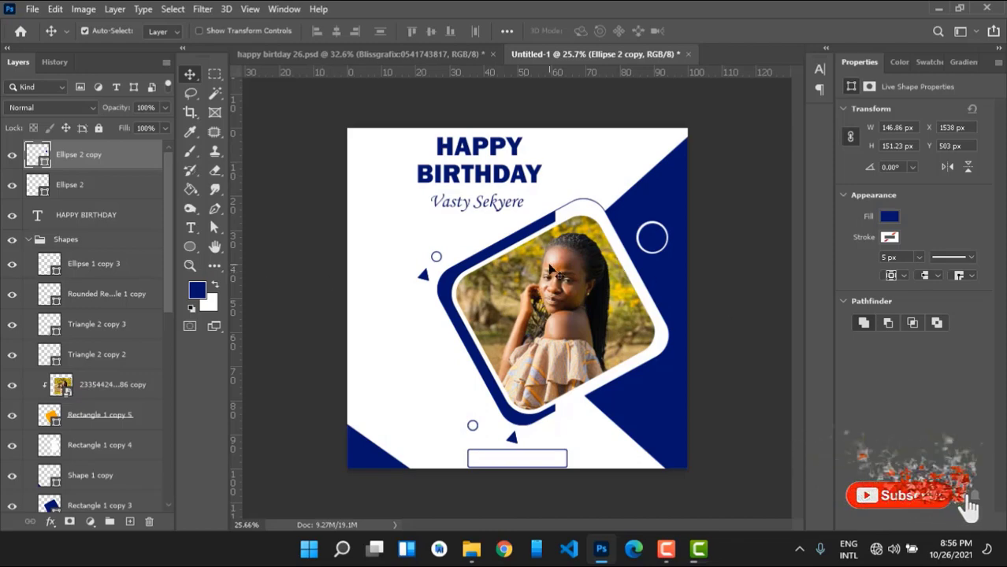
left_click(642, 235)
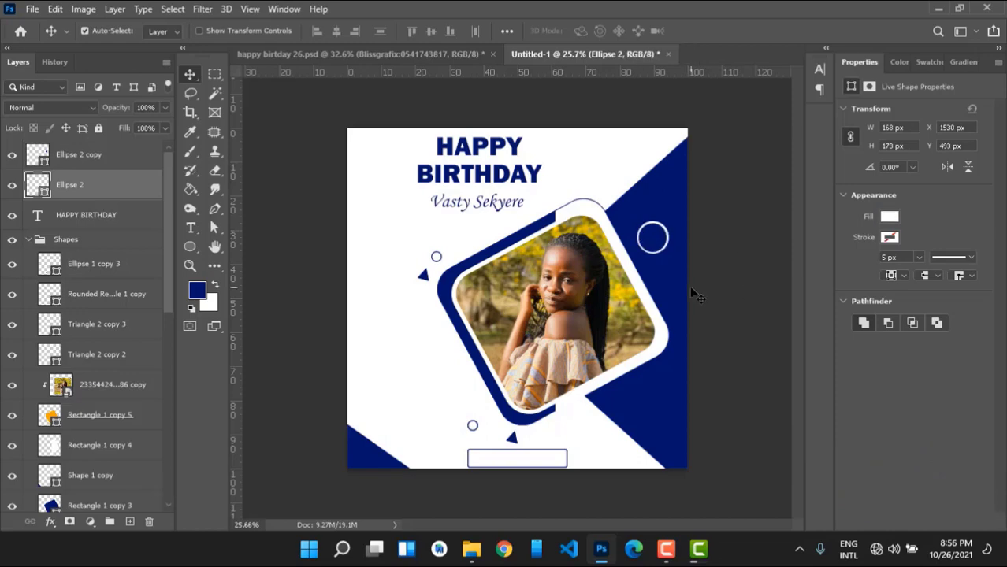
key("Left")
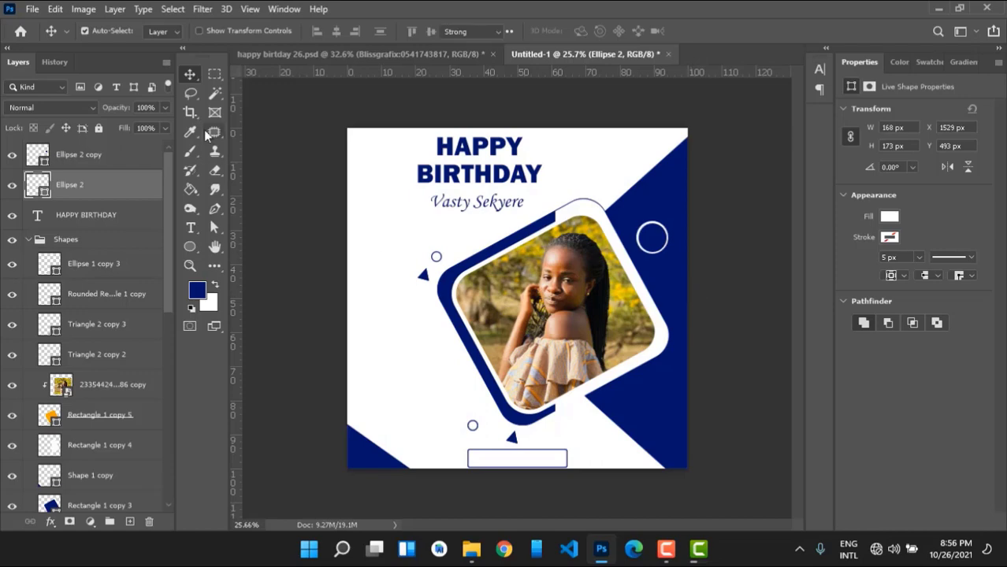
Add a white '+1' in 24 pt Franklin Gothic Heavy above the ring.
key("t")
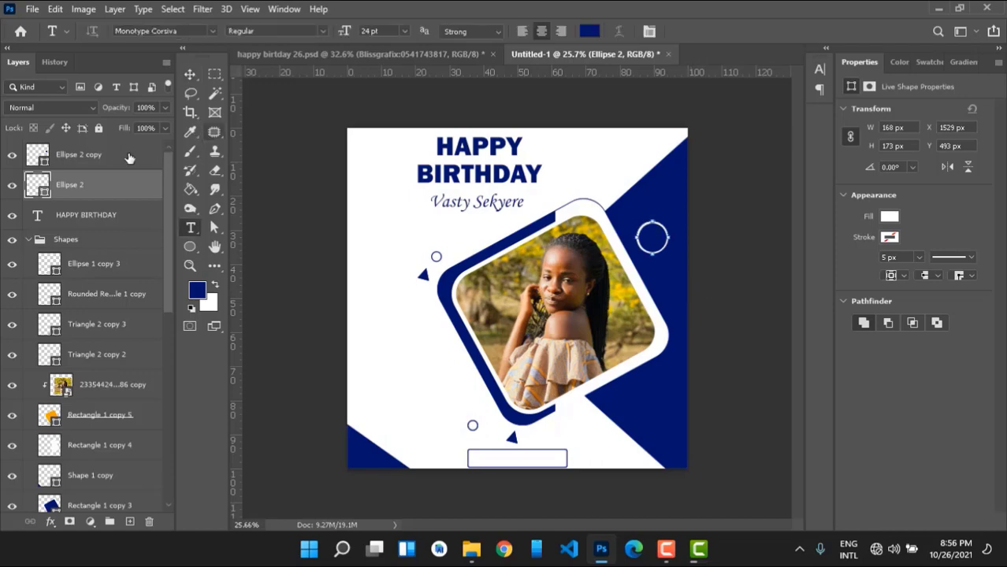
left_click(589, 32)
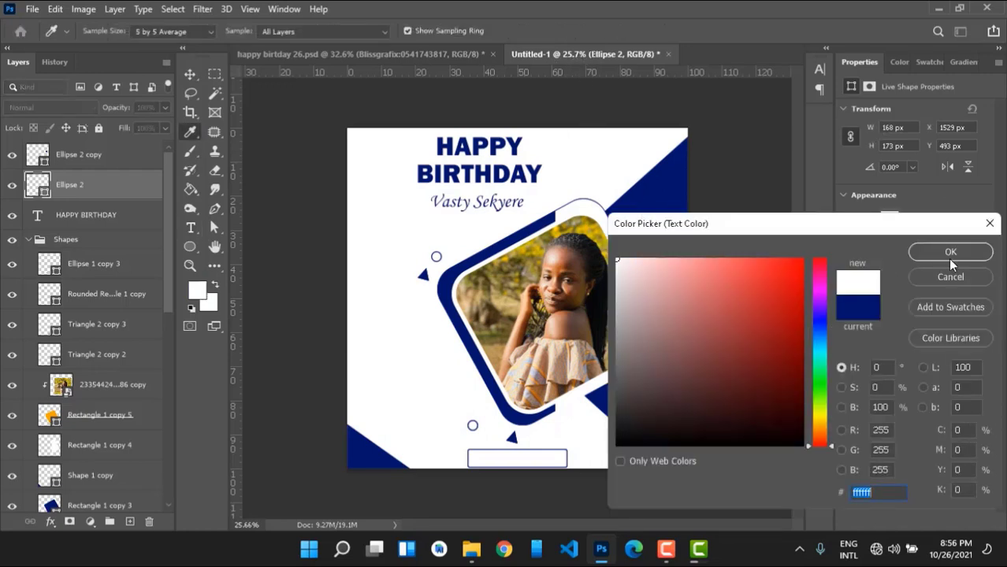
left_click(952, 252)
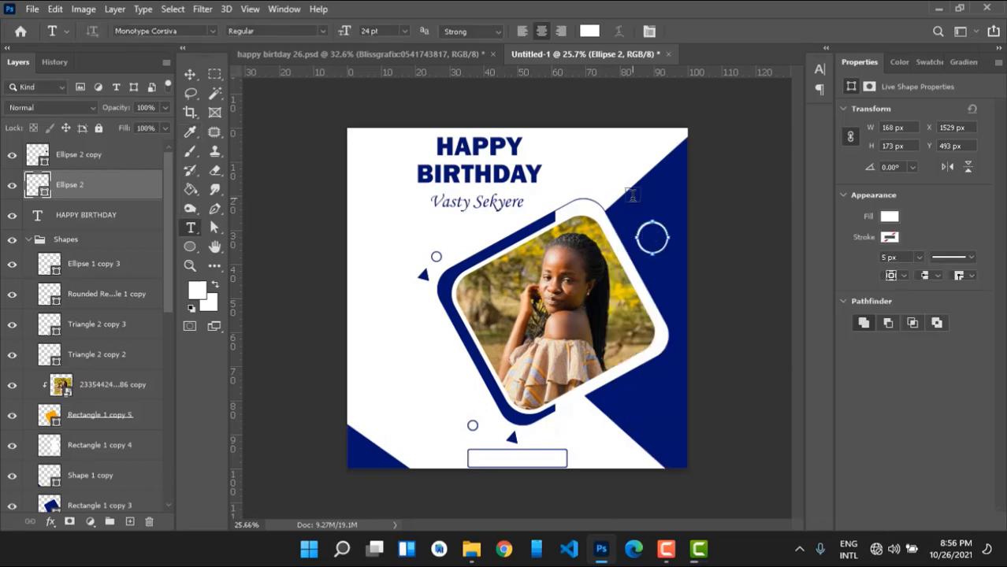
left_click(634, 201)
left_click(633, 200)
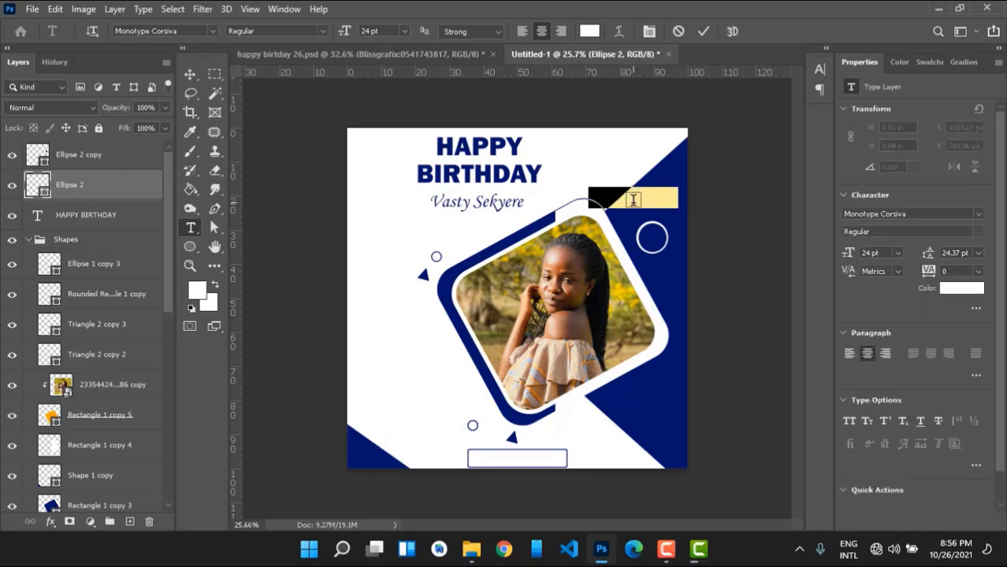
type("27")
key("ctrl+a")
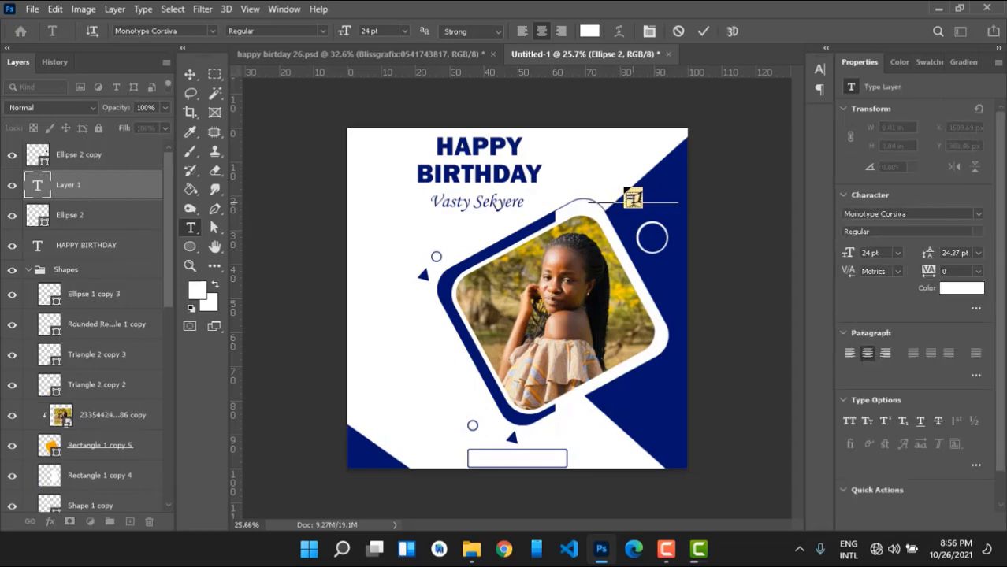
type("+1")
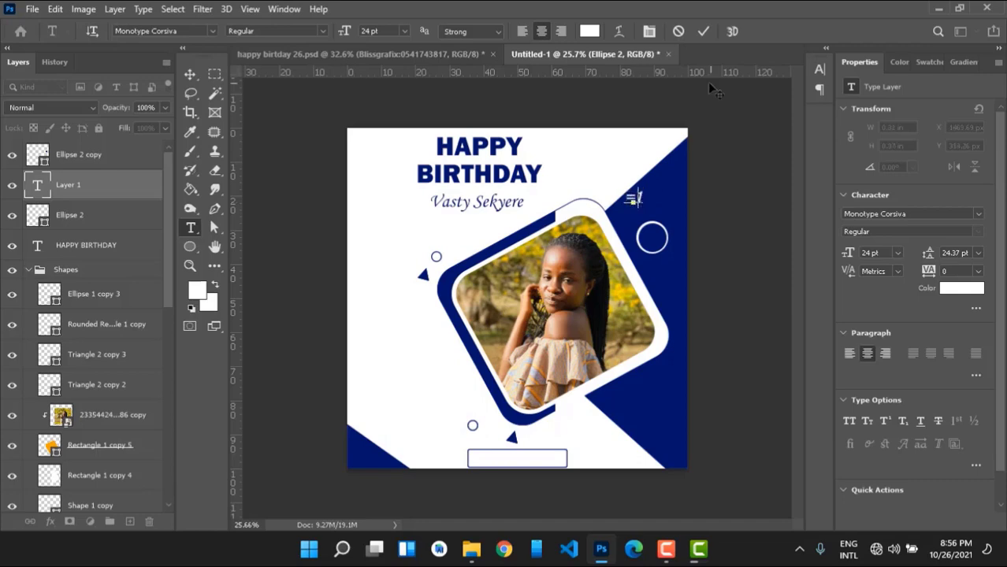
key("ctrl+a")
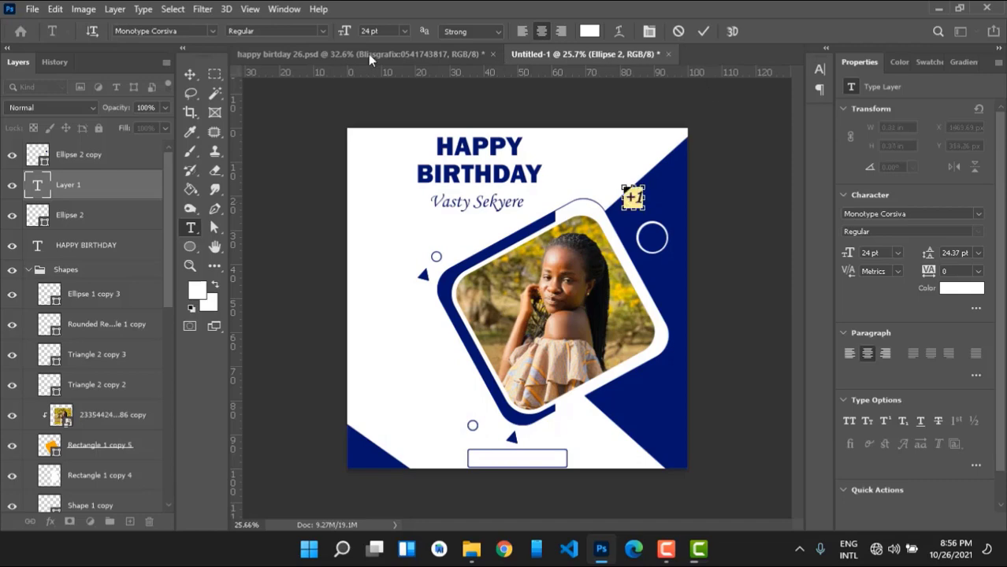
left_click(212, 31)
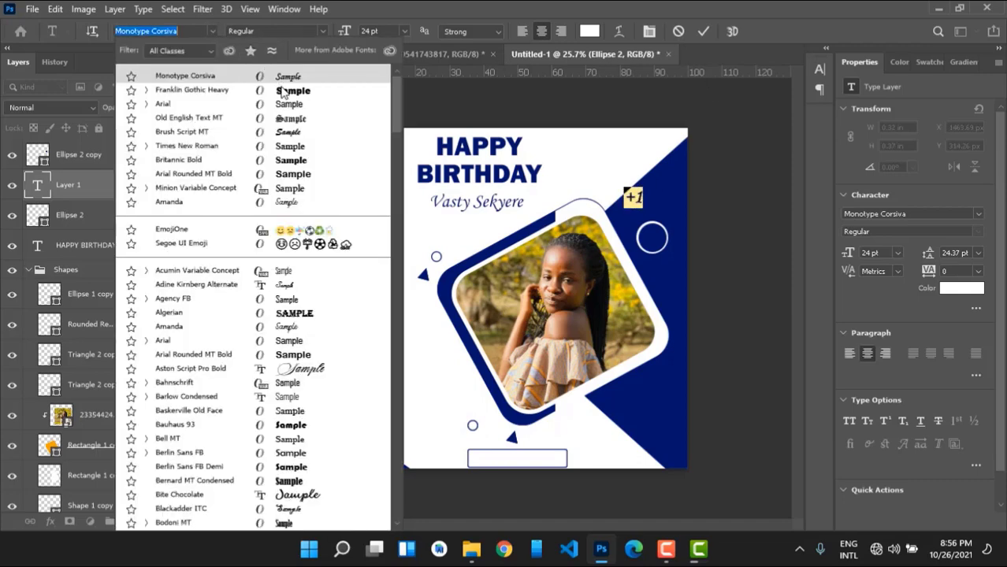
key("Escape")
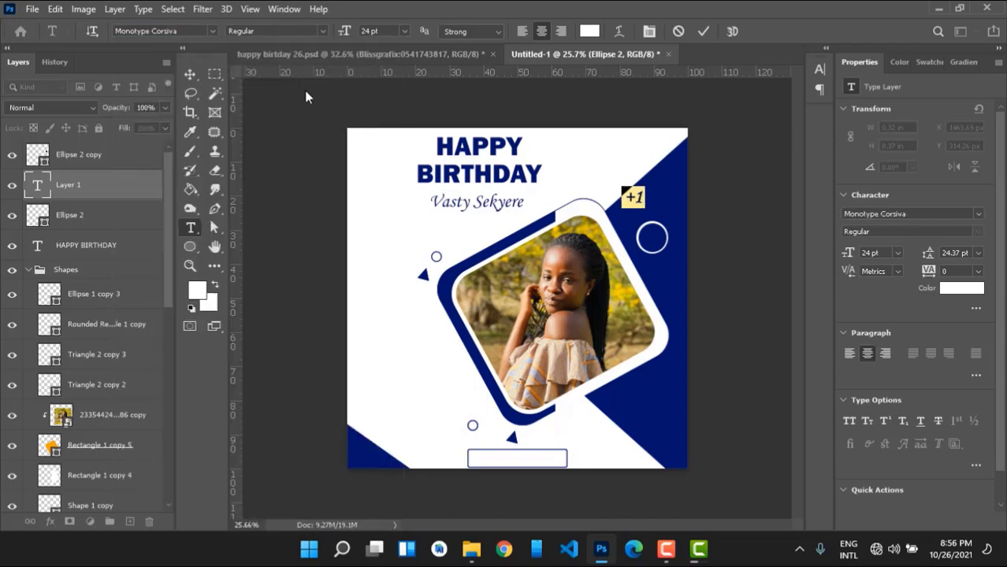
left_click(703, 31)
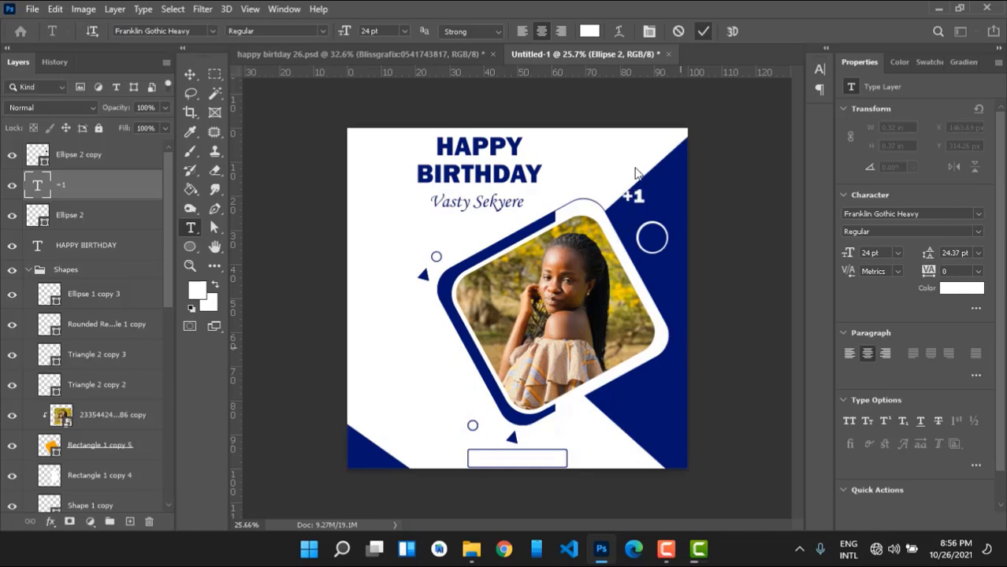
Move the +1 onto the ring and put Ellipse 2 and Ellipse 2 copy into the Shapes group.
key("v")
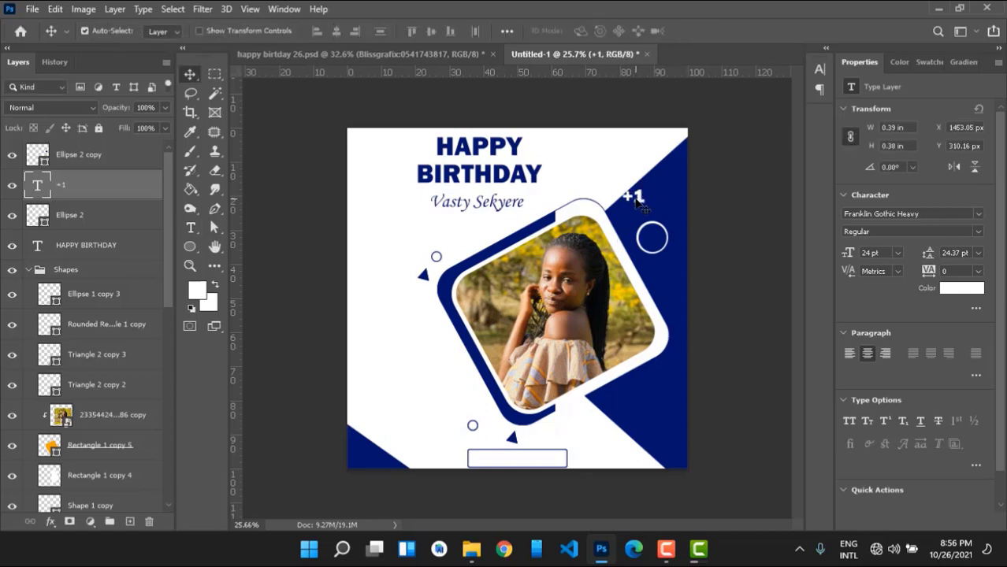
left_click_drag(640, 205, 653, 244)
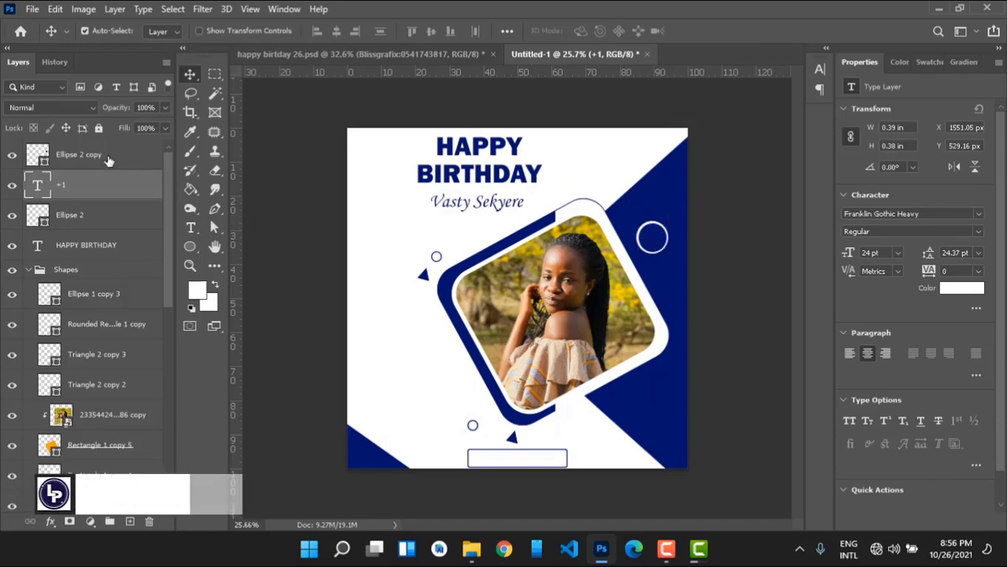
left_click_drag(107, 158, 73, 221)
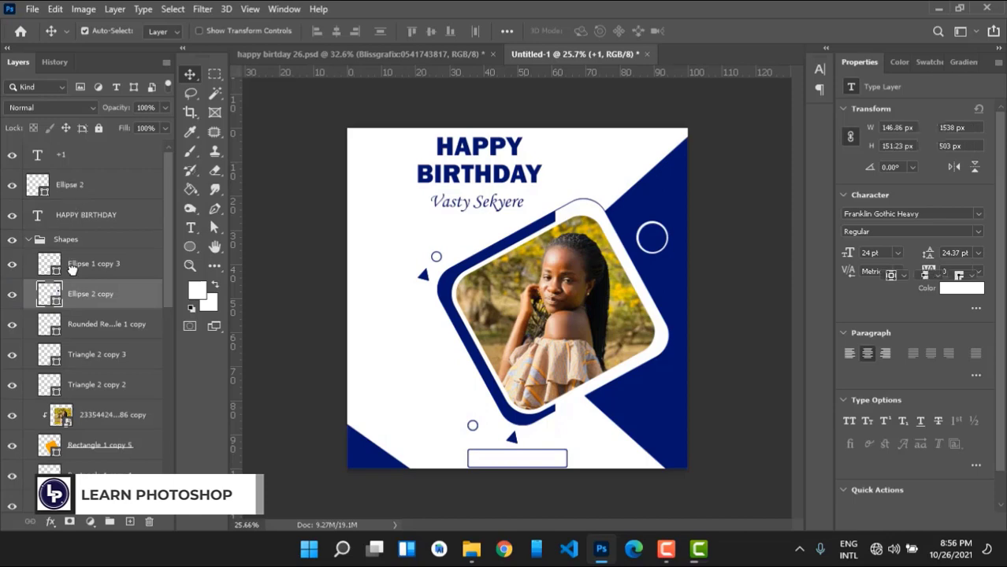
left_click_drag(71, 270, 69, 265)
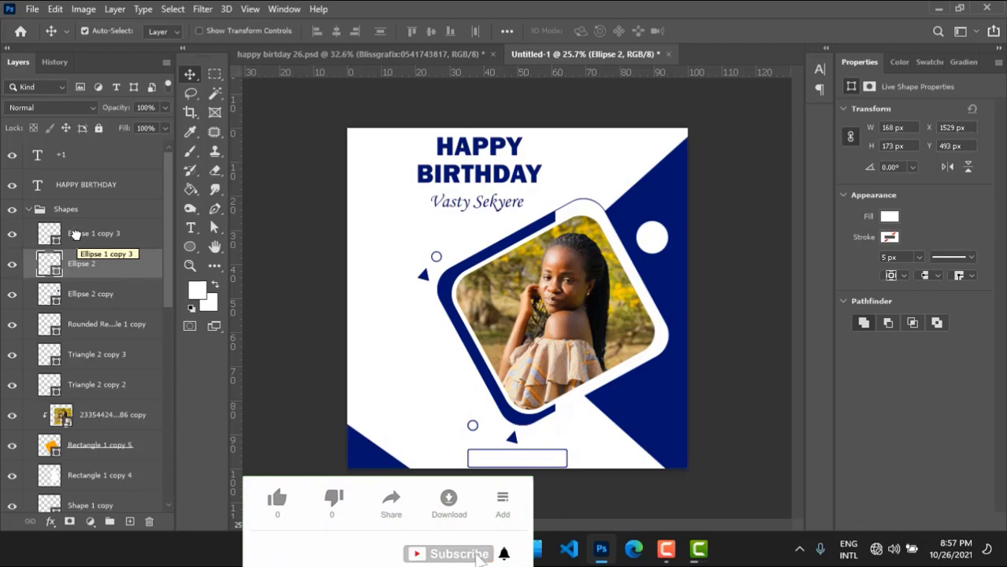
Reorder the Shapes layers so Ellipse 2 and Ellipse 2 copy sit above Ellipse 1 copy 3.
left_click_drag(78, 240, 77, 280)
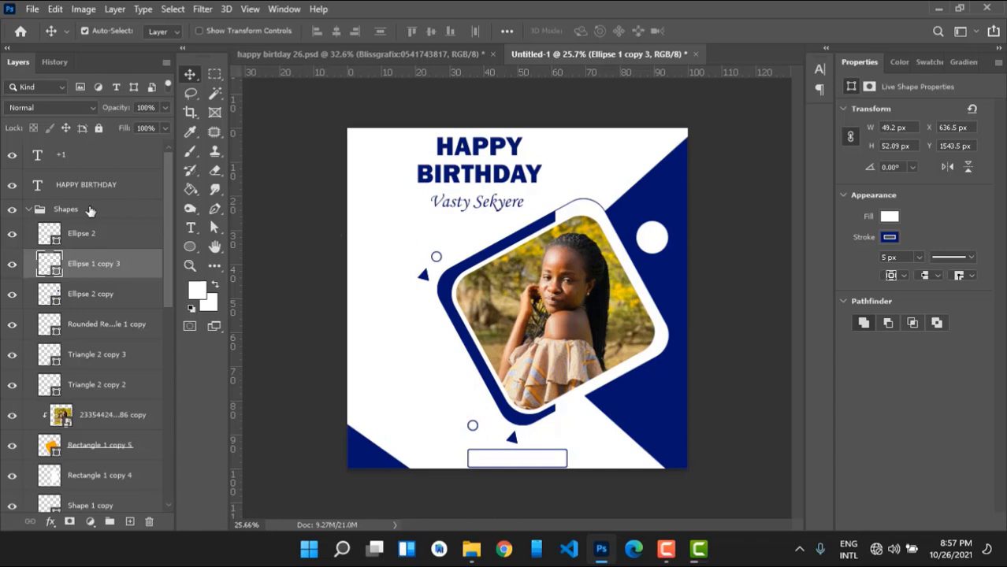
left_click(83, 230)
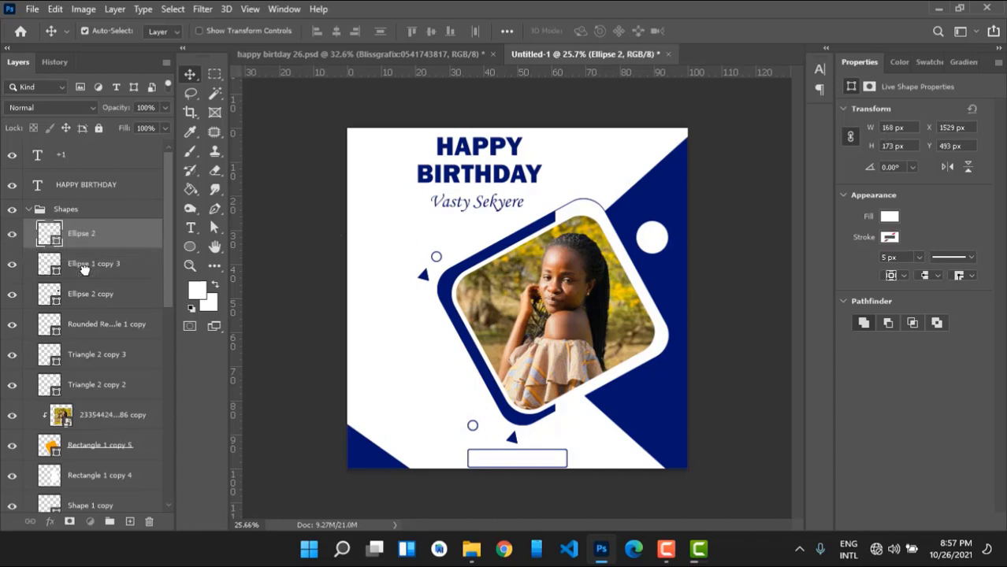
left_click_drag(83, 233, 84, 269)
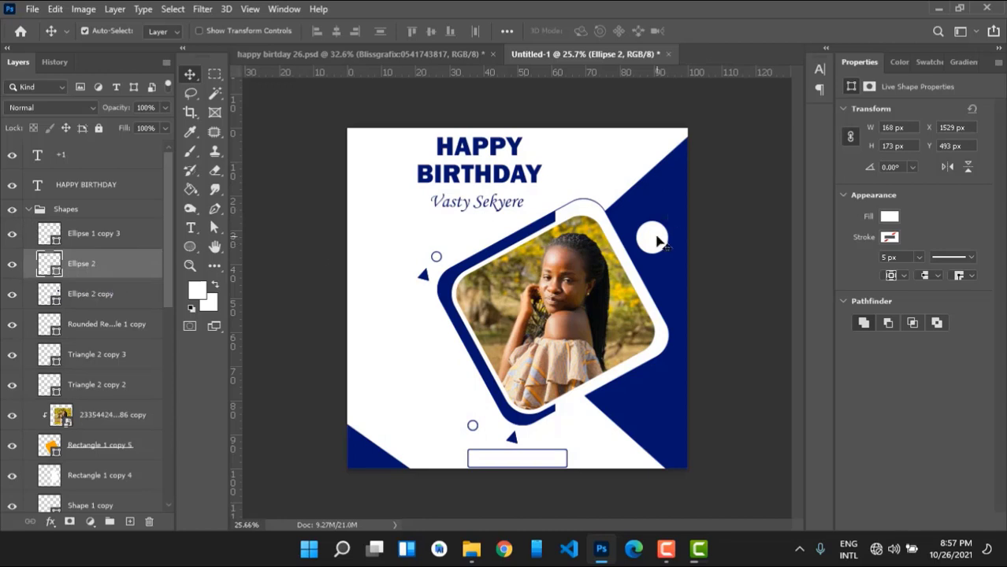
left_click_drag(84, 234, 90, 307)
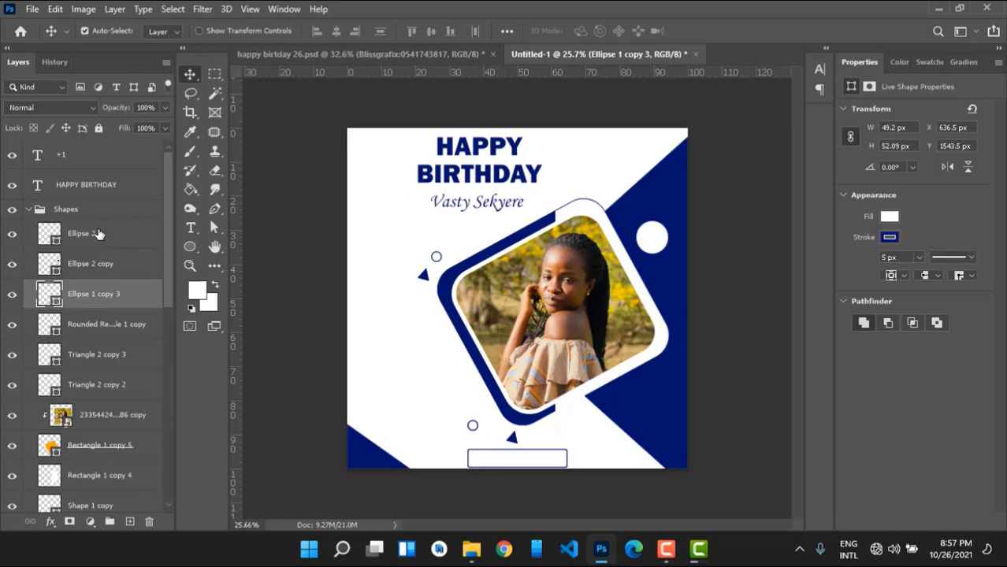
left_click_drag(99, 234, 102, 279)
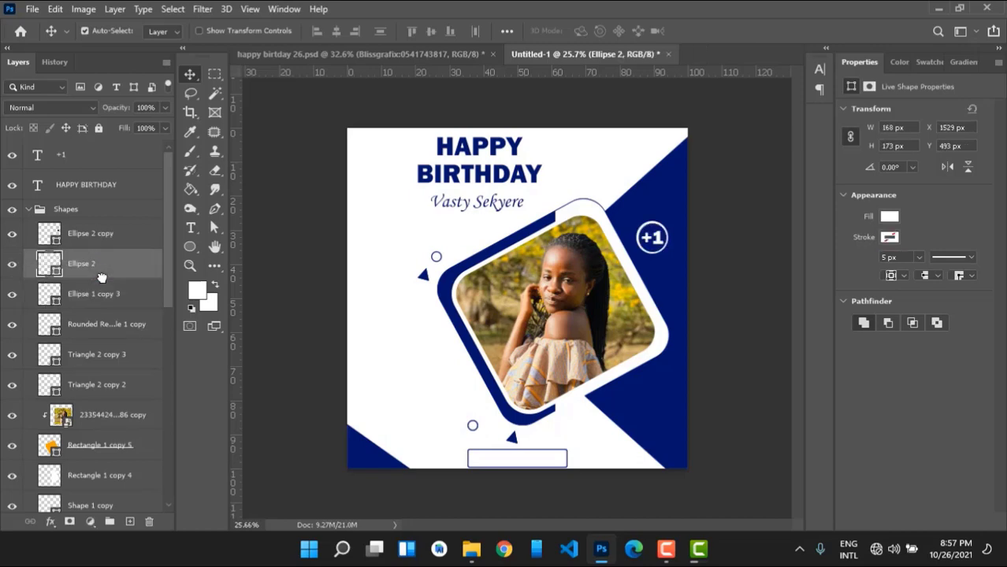
Scale the +1 text down slightly and nudge it right to centre it in the ring.
left_click(659, 242)
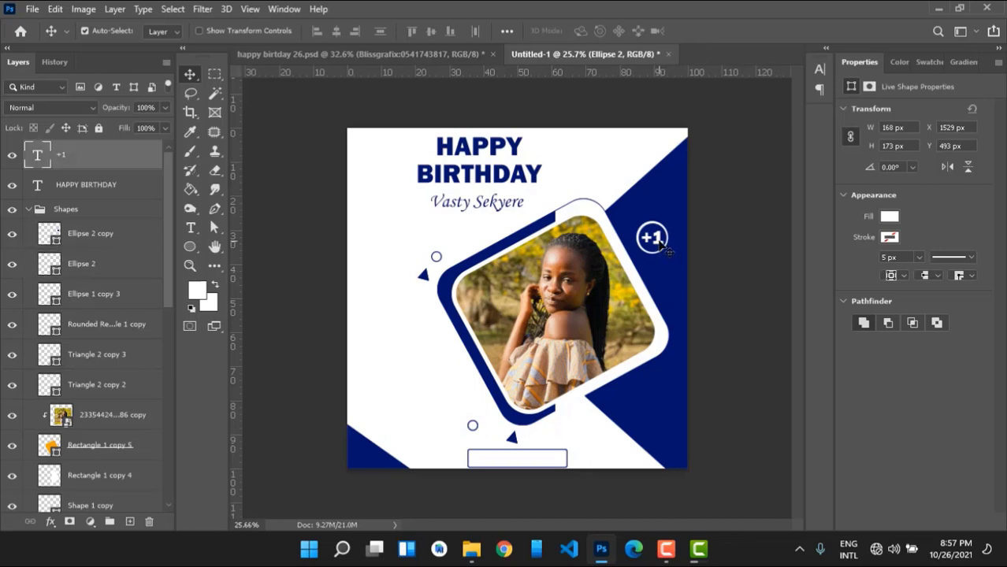
key("ctrl+t")
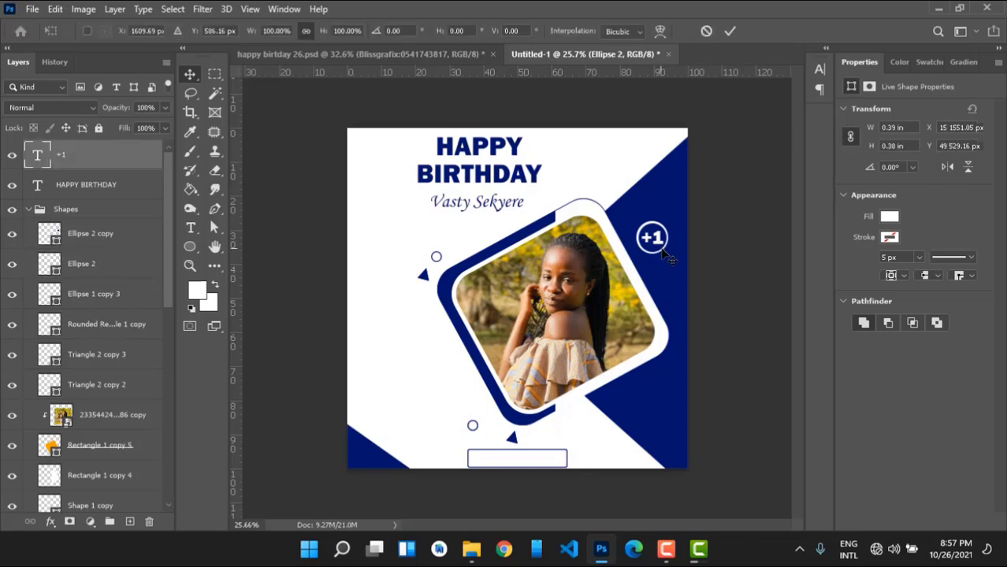
left_click_drag(667, 257, 661, 244)
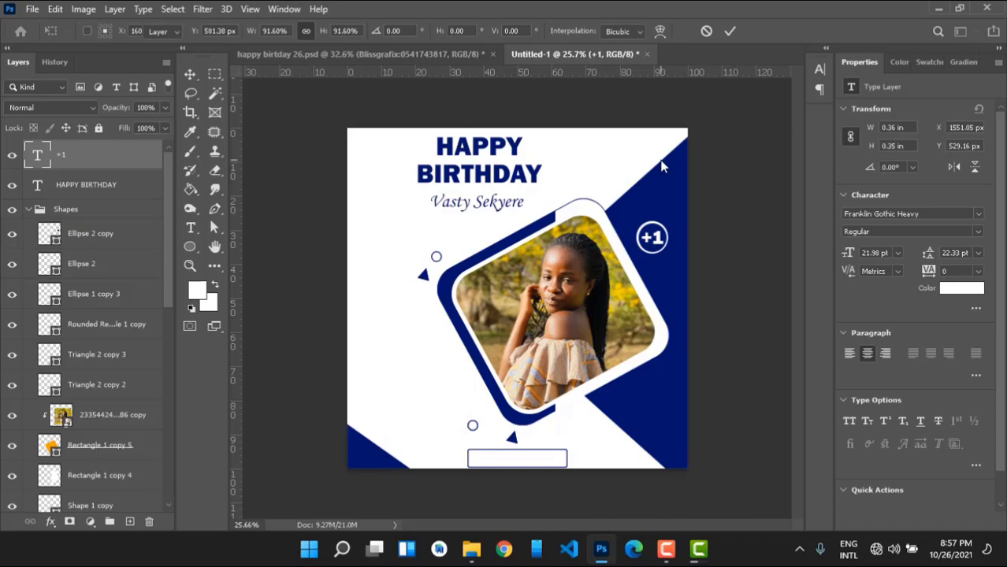
key("Return")
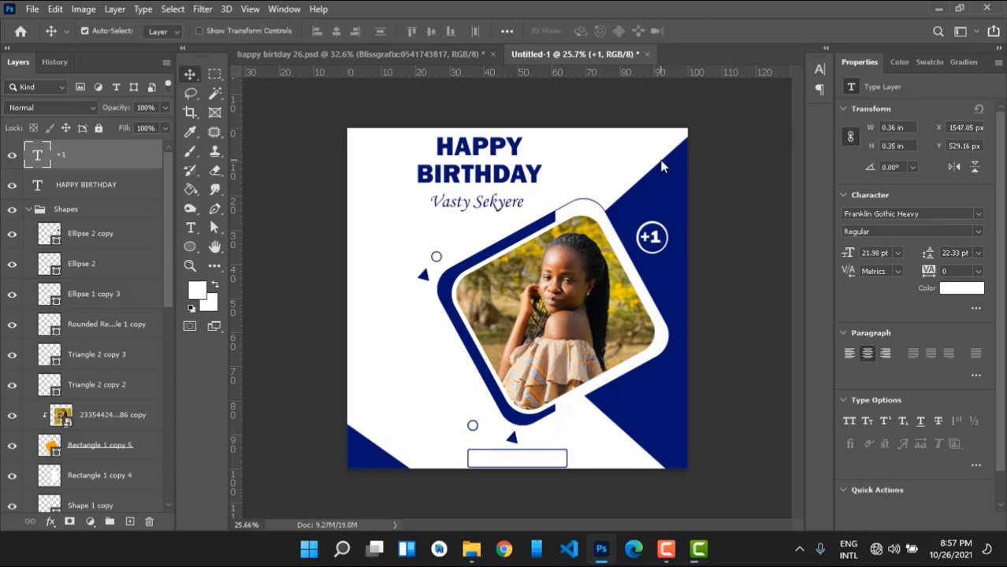
key("Right")
key("Right")
key("Right")
key("t")
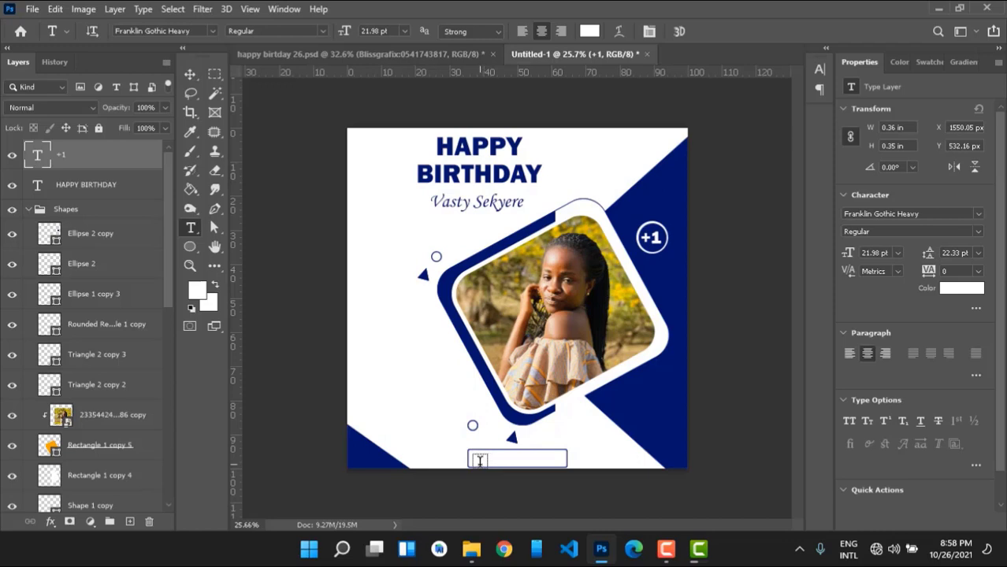
Type the date into a new text layer in the bottom box.
left_click(479, 461)
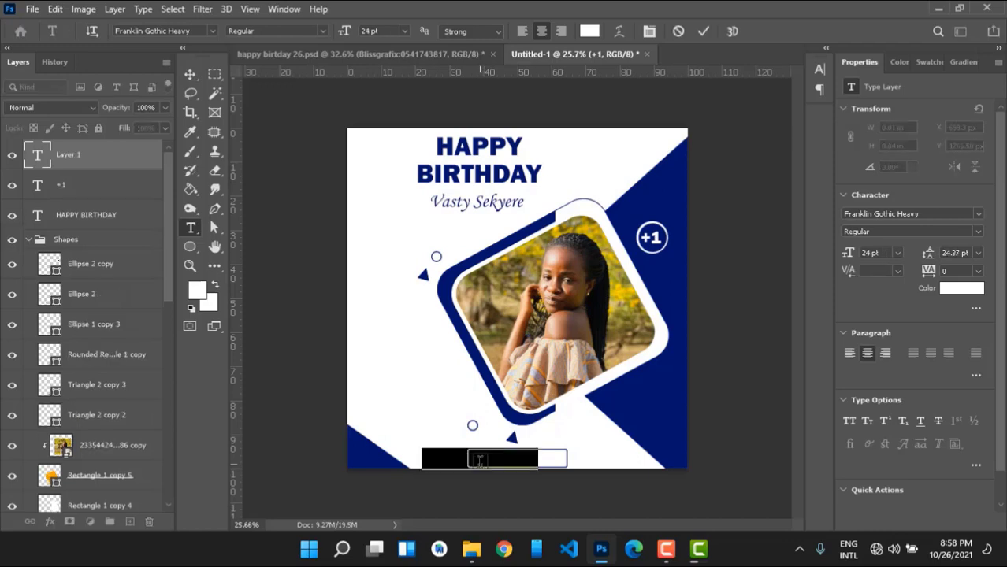
left_click(480, 461)
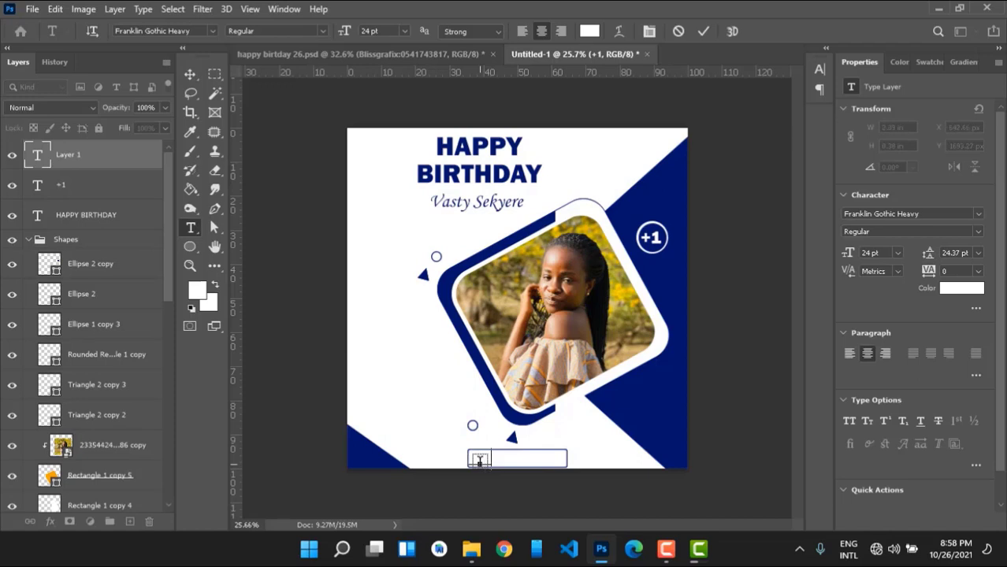
type("Tct817")
key("ctrl+a")
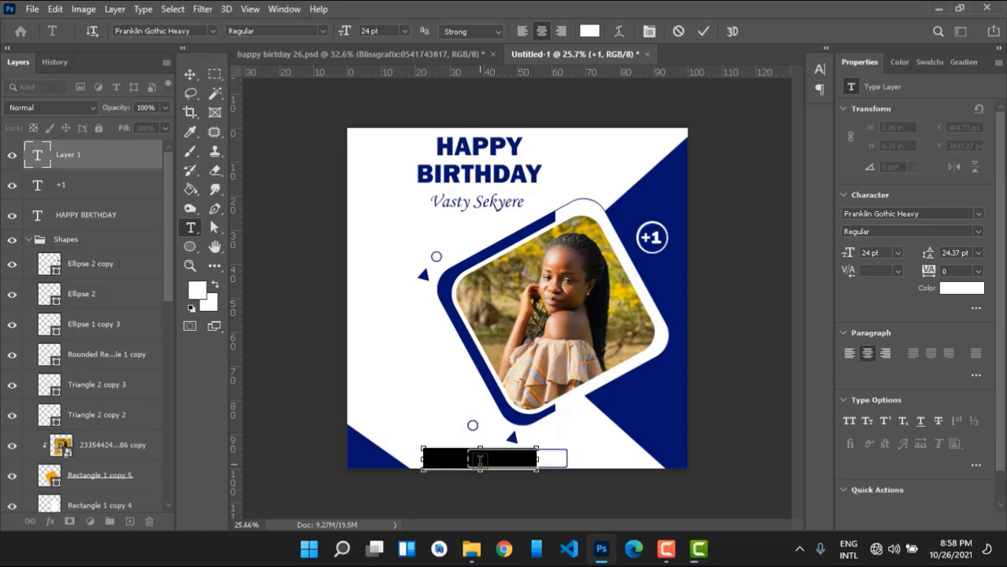
Make the date navy, undo a stray keystroke and add the missing slash for 26 / 10 / 2021.
left_click(927, 62)
left_click(887, 109)
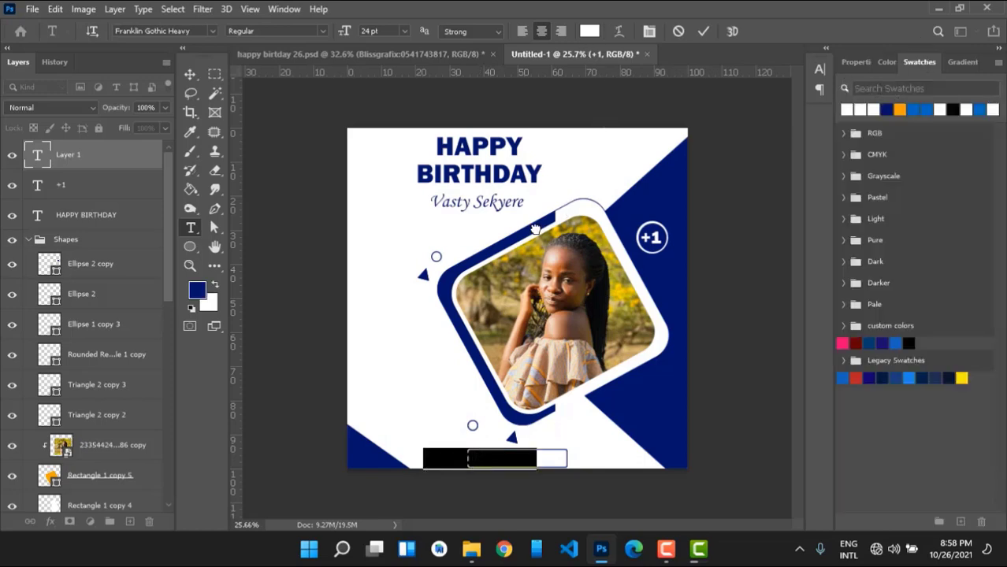
type("v")
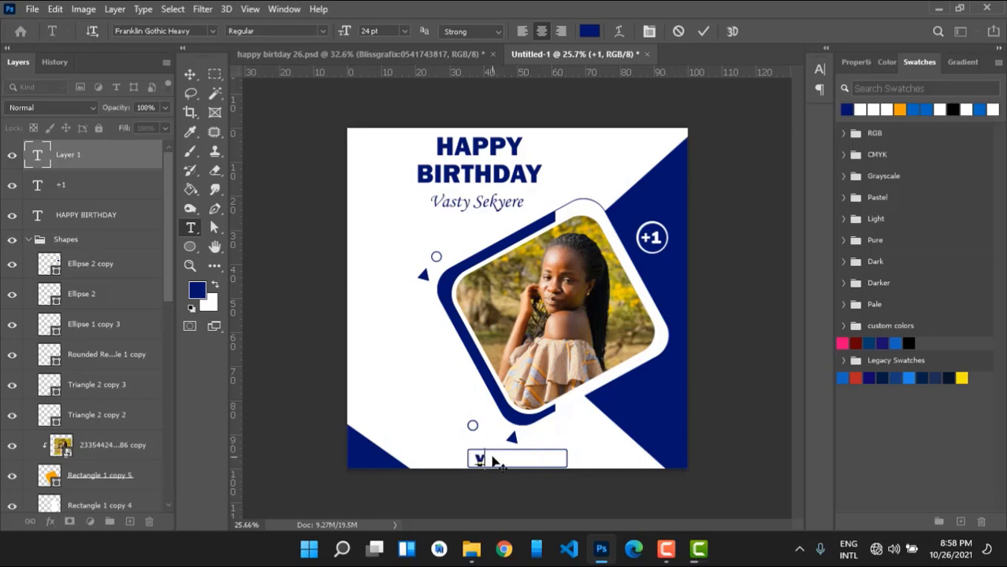
key("ctrl")
key("ctrl+z")
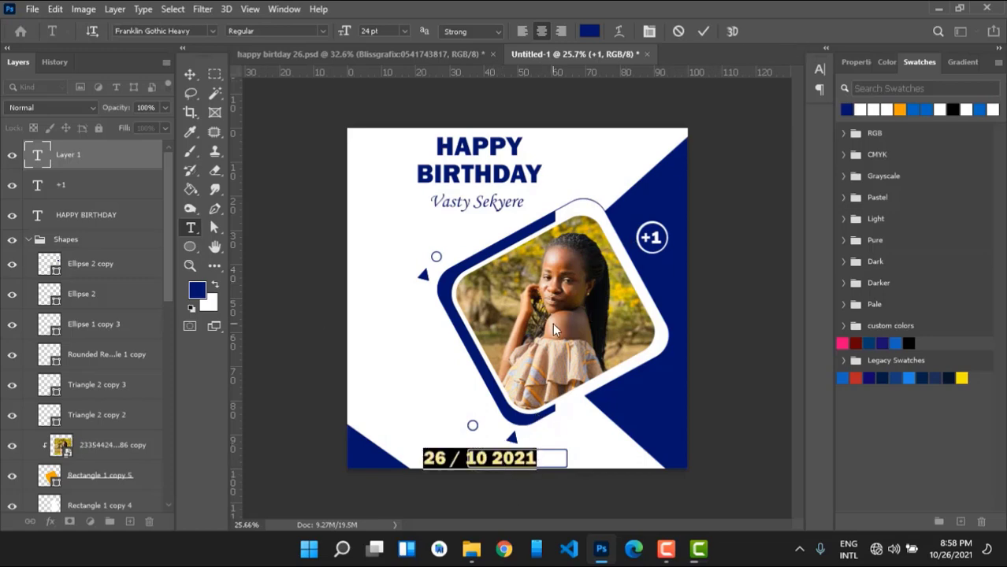
left_click(490, 457)
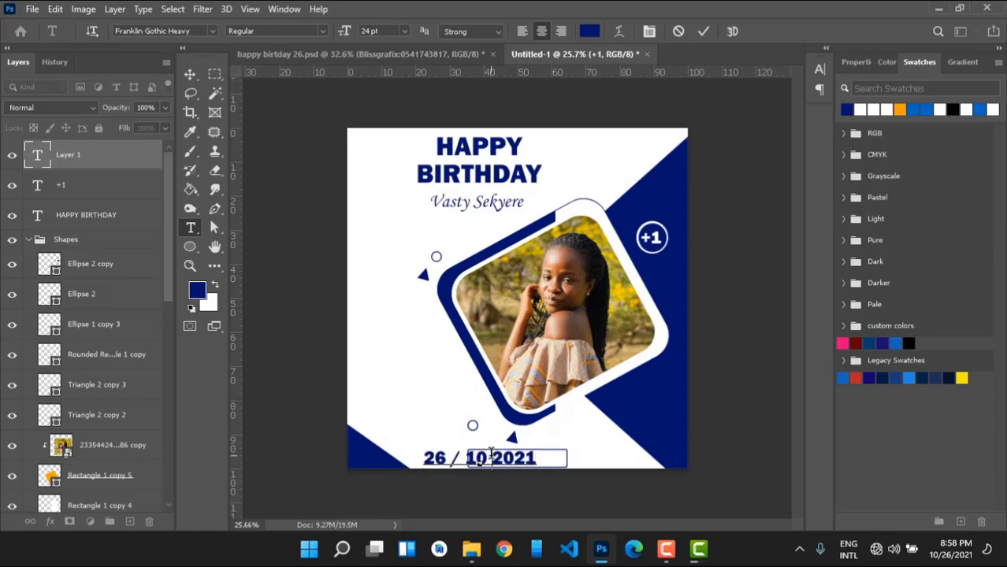
type("/")
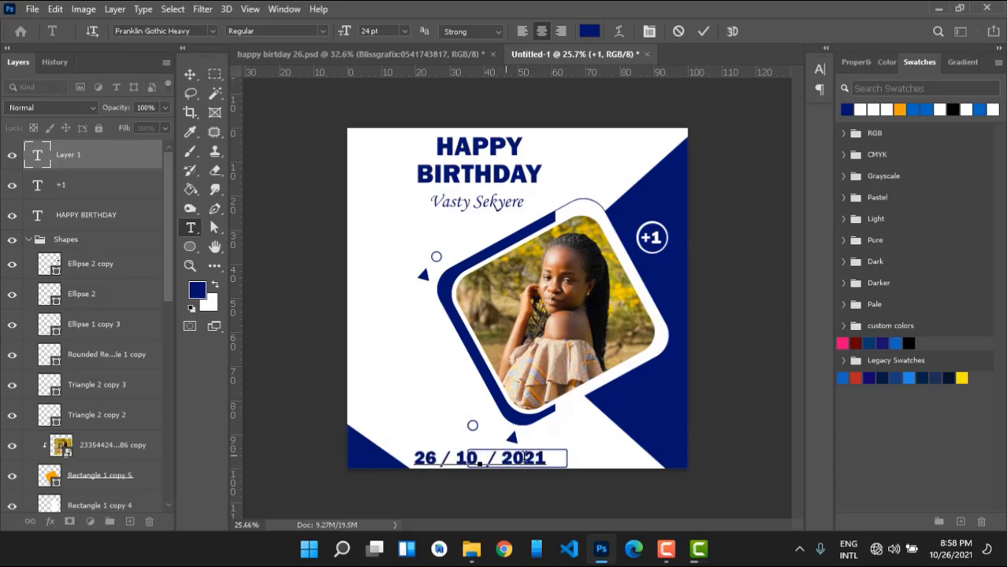
left_click(599, 332)
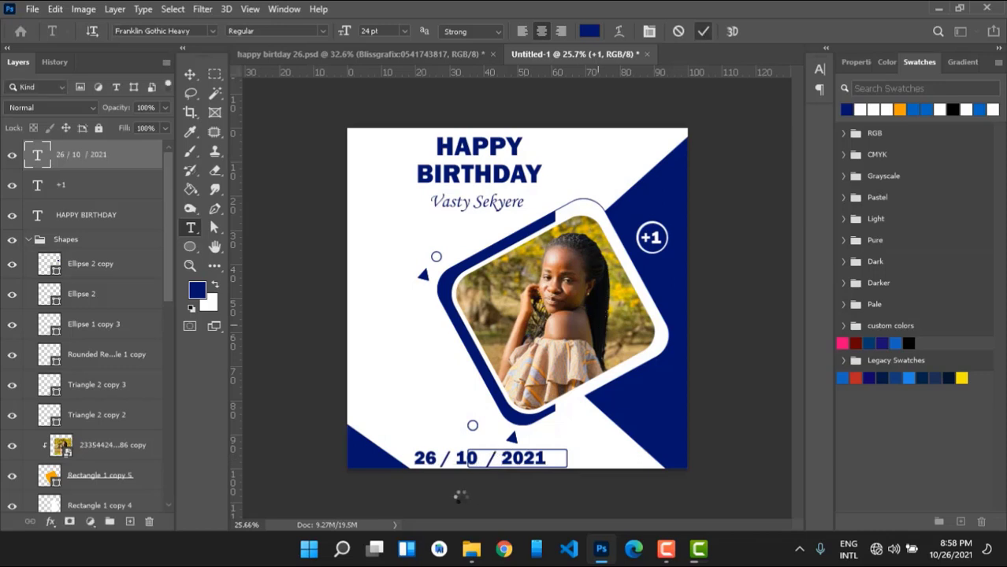
Scale the date to about 65% and nudge it to sit centred in the bottom box.
key("ctrl+t")
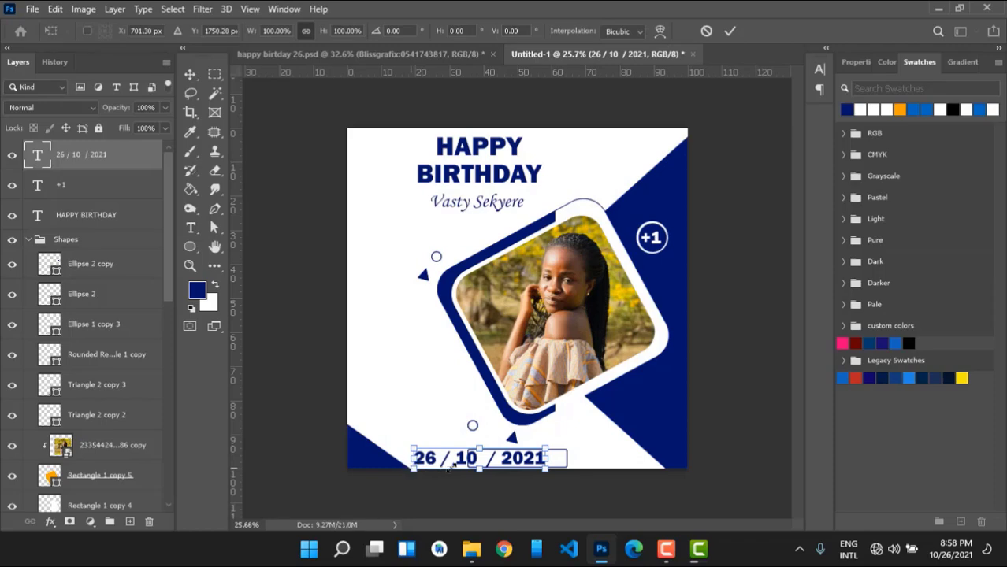
left_click_drag(409, 463, 457, 469)
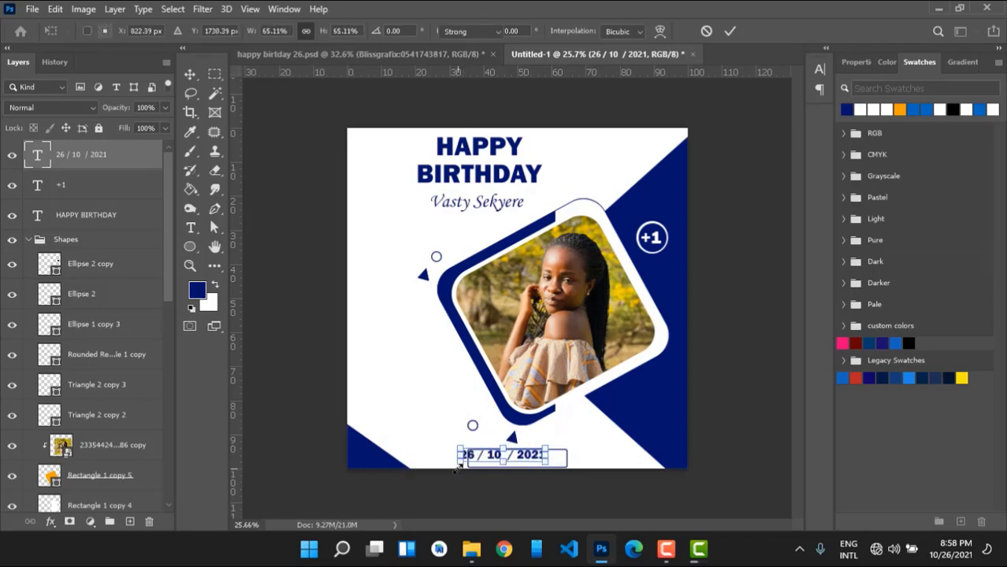
key("Return")
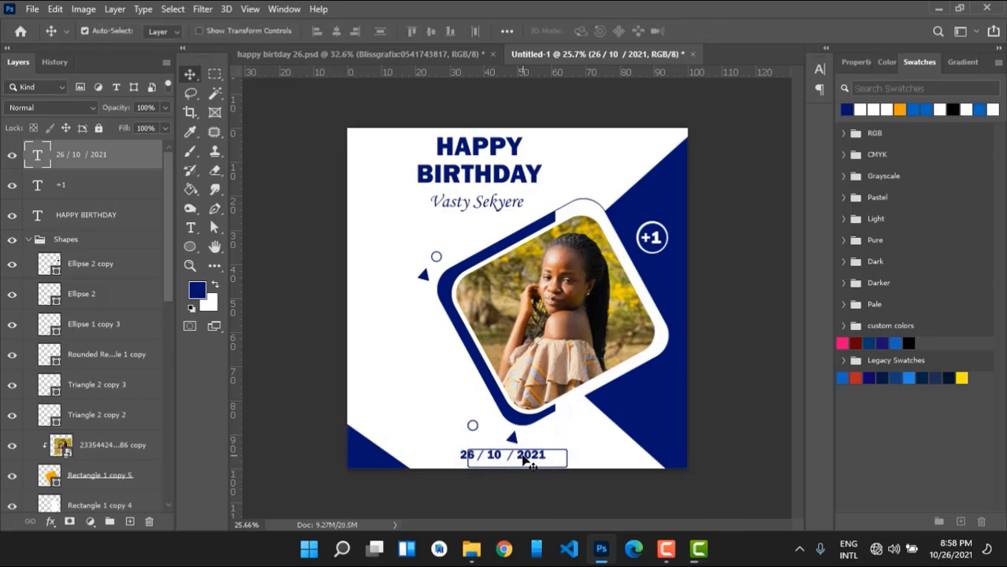
left_click_drag(530, 463, 539, 463)
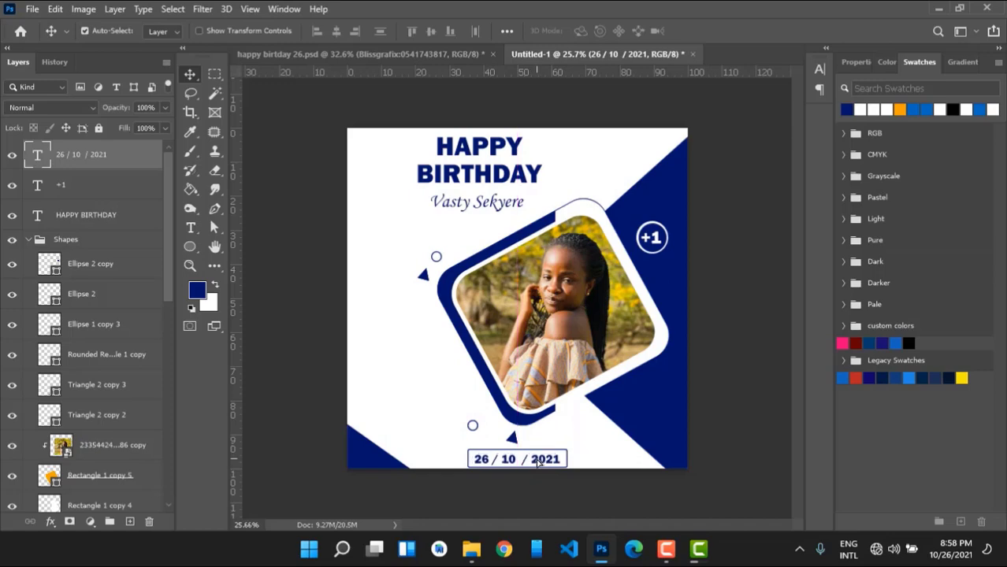
key("Right")
key("Up")
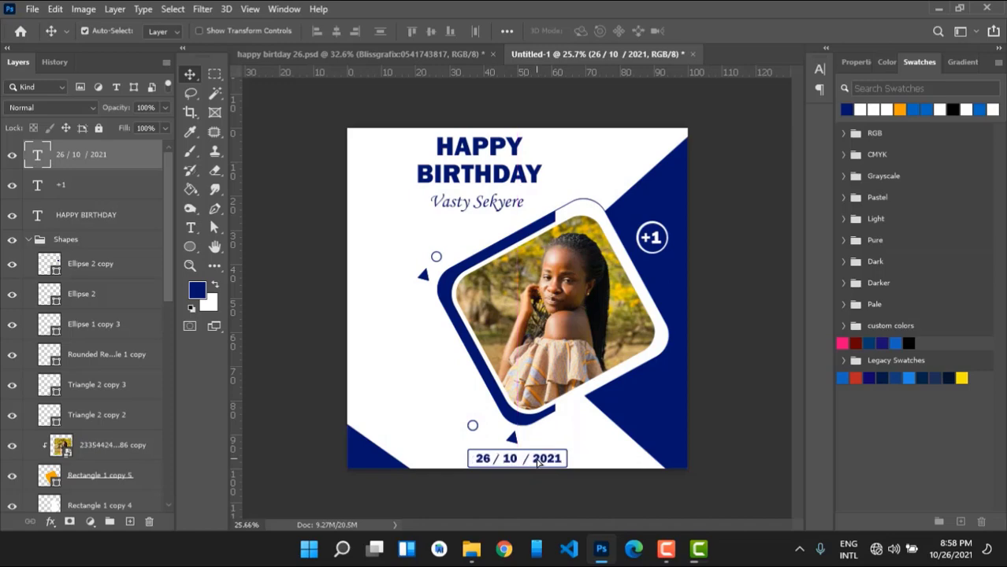
key("Left")
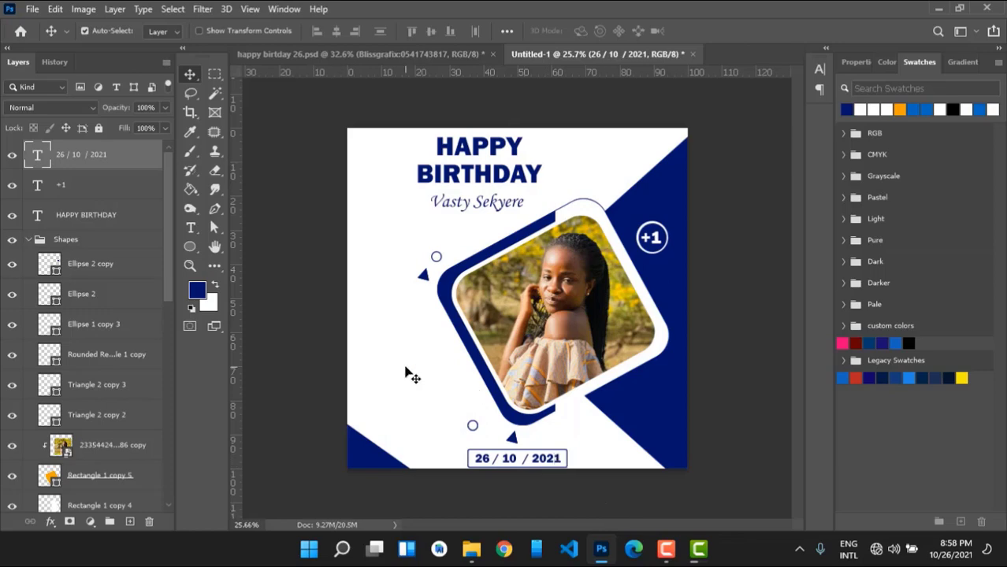
key("Down")
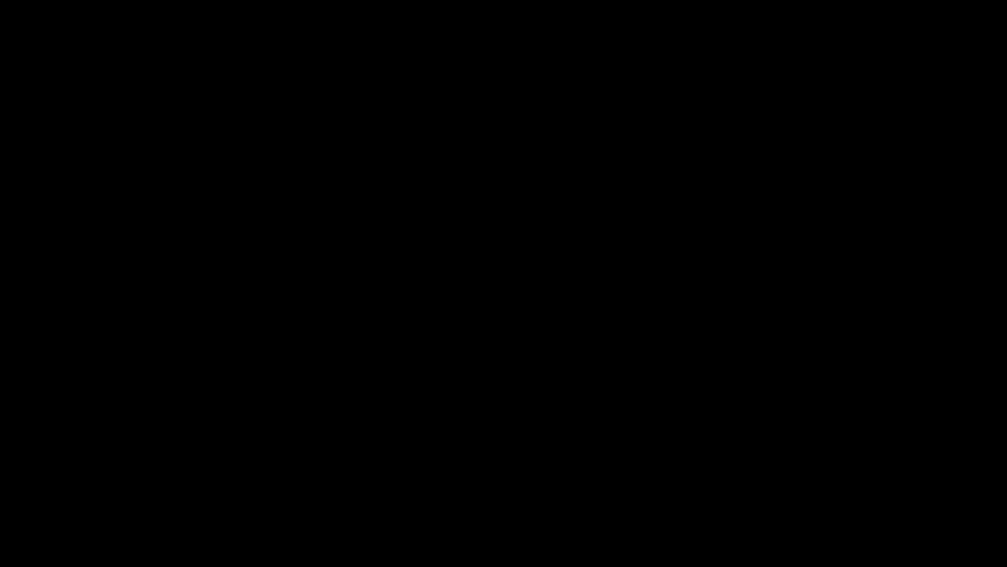